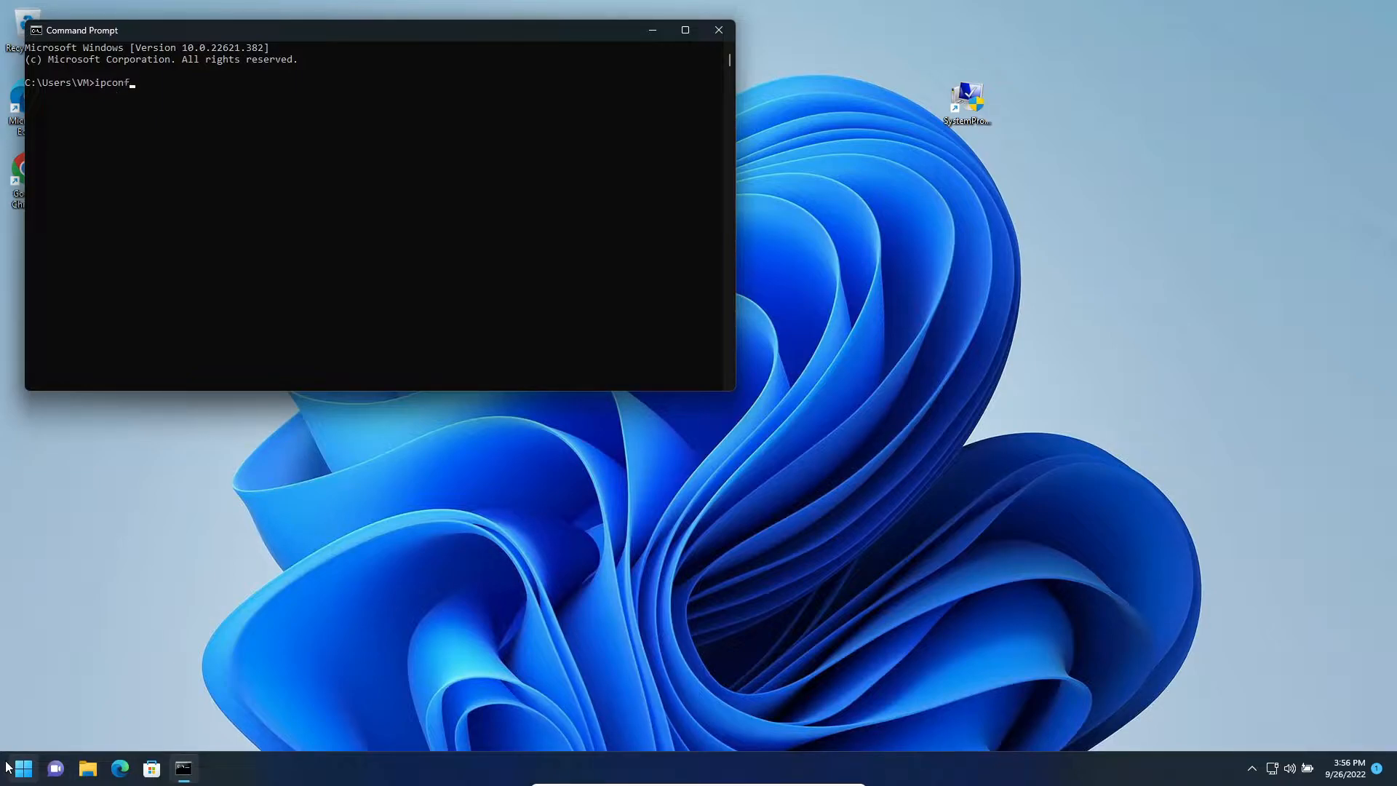
- Run ipconfig in Command Prompt, try it as ipconfig\, and run plain ipconfig once more
text(ig)
key(Return)
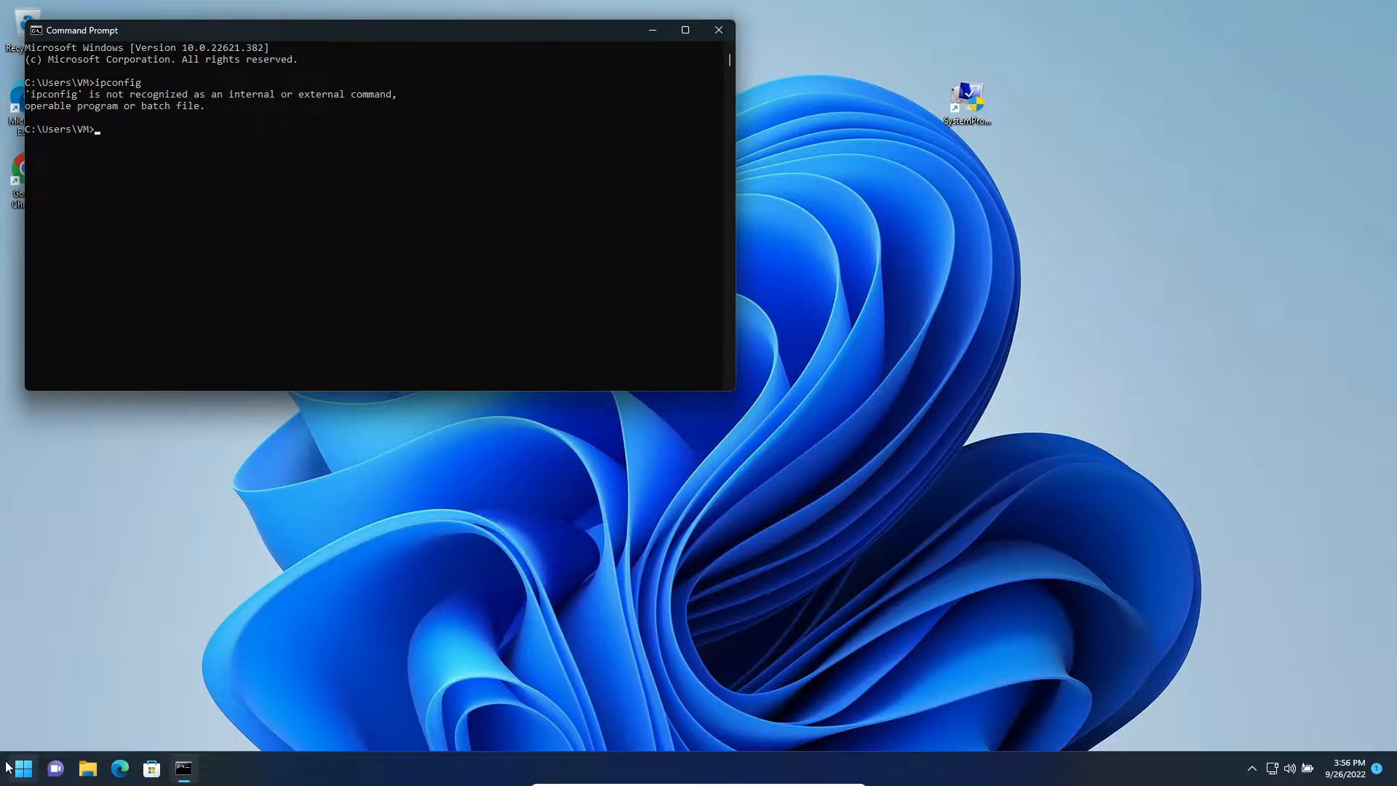
key(Up)
text(\)
key(Return)
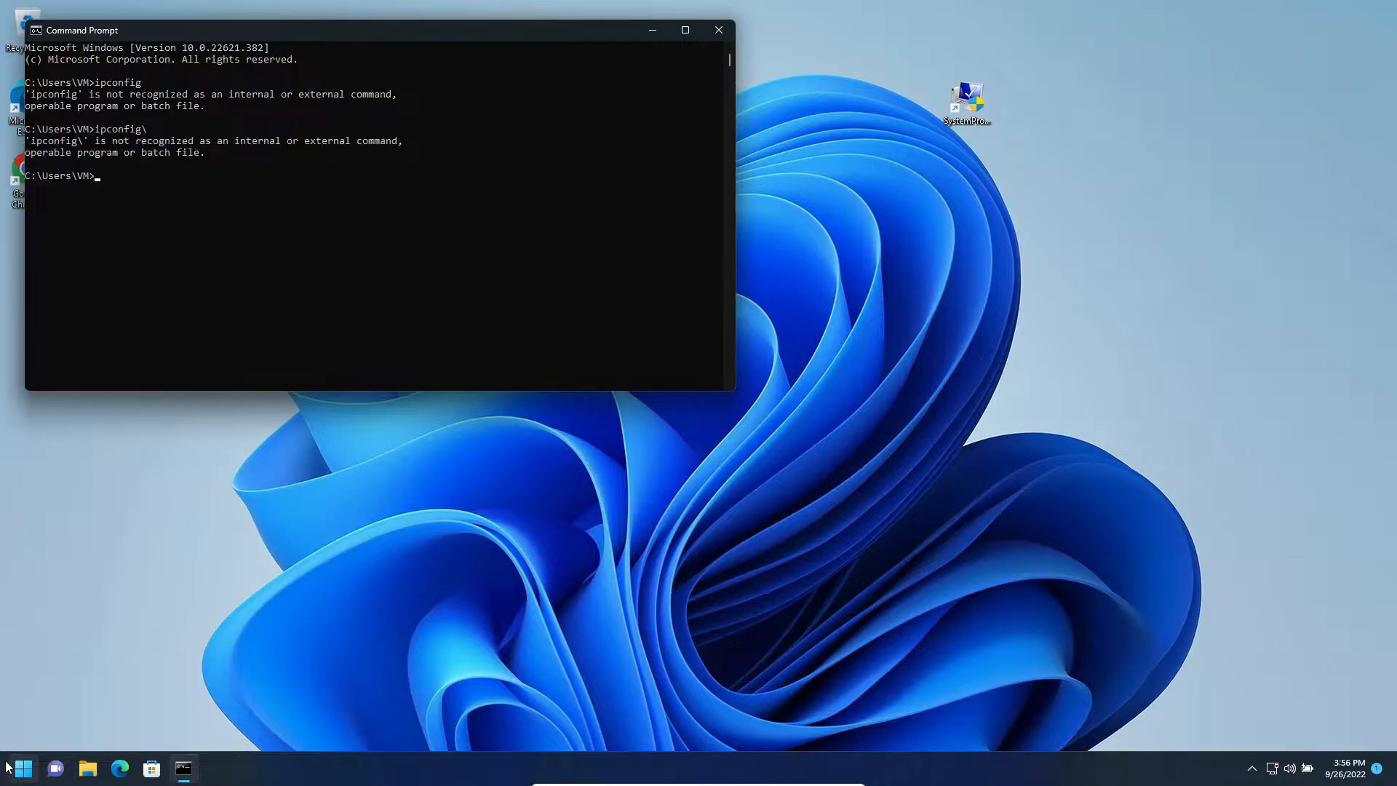
key(Up)
key(BackSpace)
key(Return)
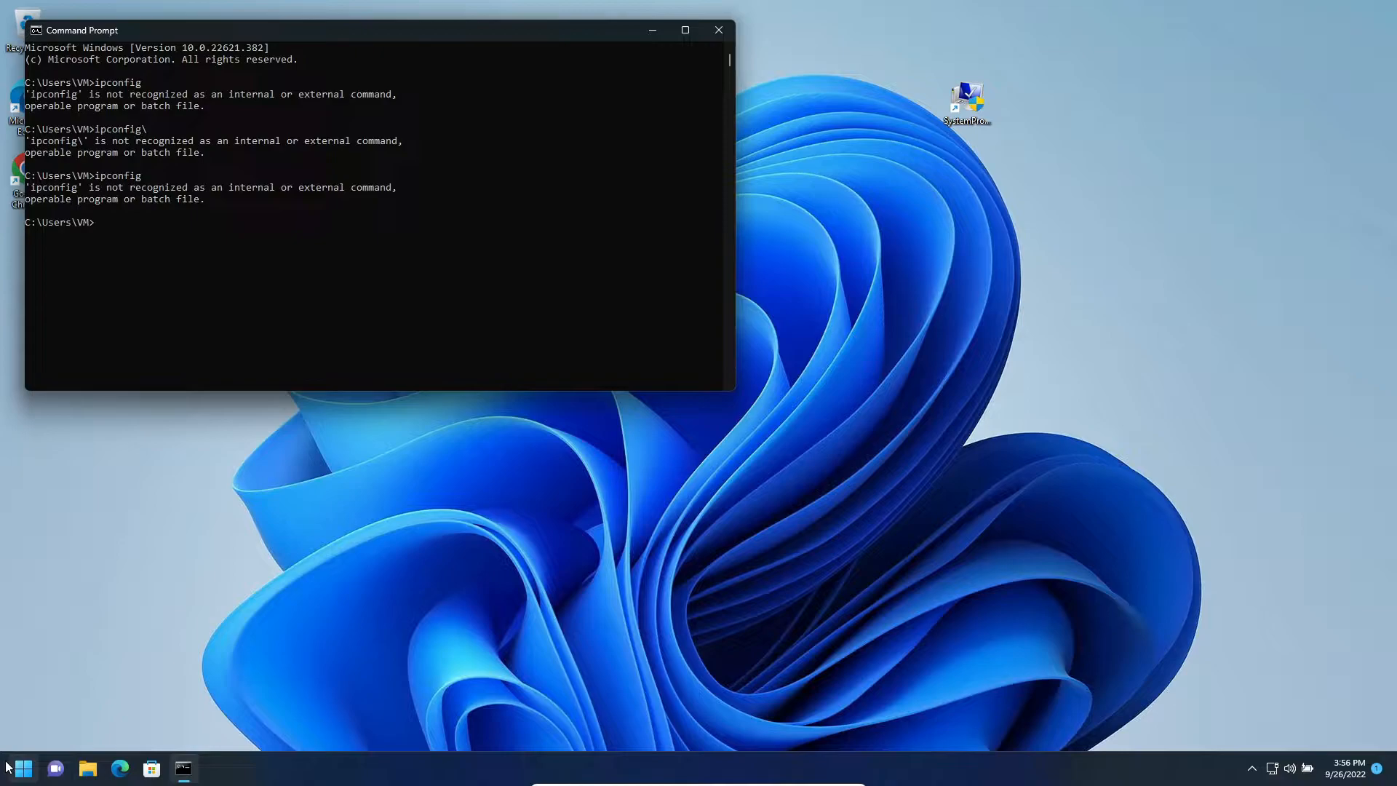
- Try the commands ipconfig /all and help in Command Prompt
key(Up)
key(Return)
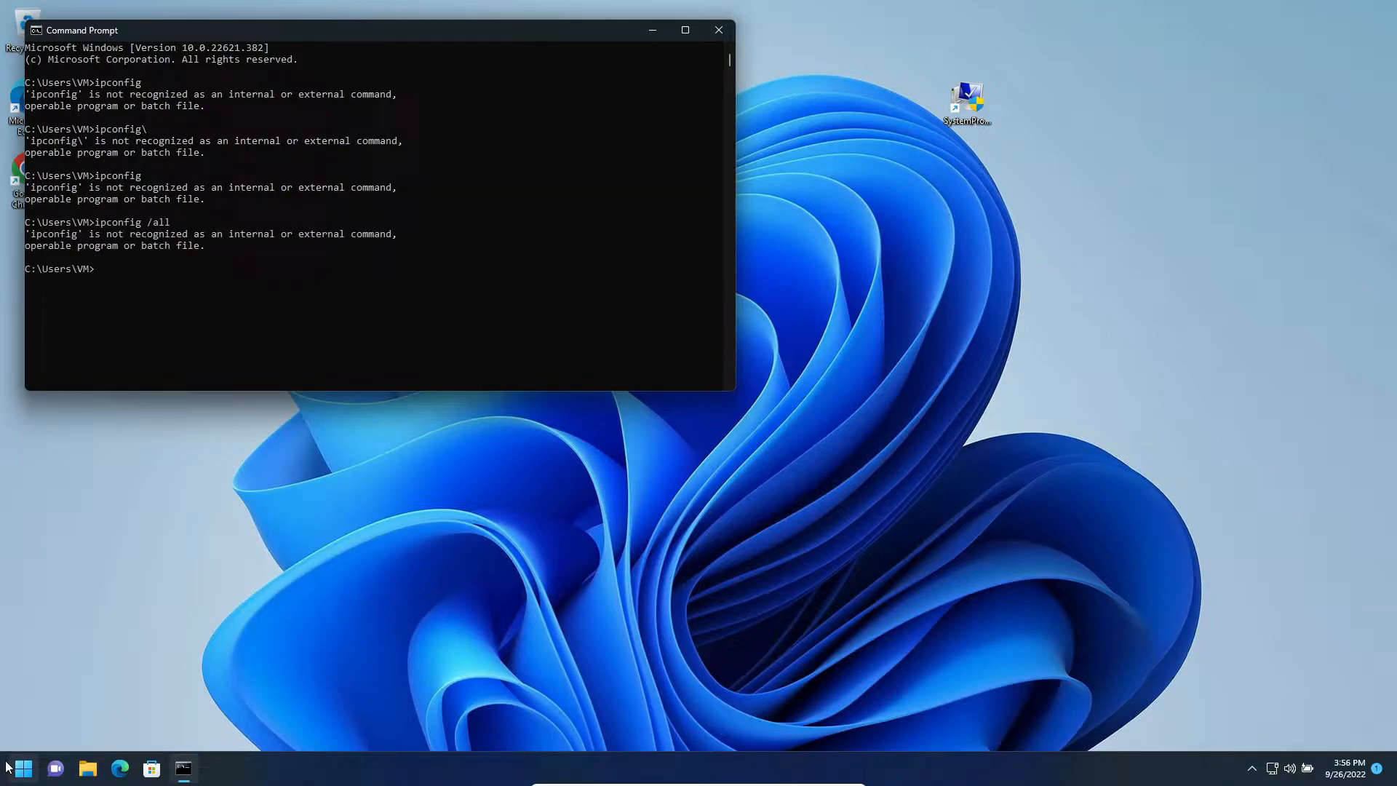
key(Up)
key(BackSpace)
key(BackSpace)
key(BackSpace)
key(BackSpace)
key(BackSpace)
key(BackSpace)
key(BackSpace)
key(BackSpace)
key(BackSpace)
key(BackSpace)
key(BackSpace)
key(BackSpace)
text(elp)
key(Return)
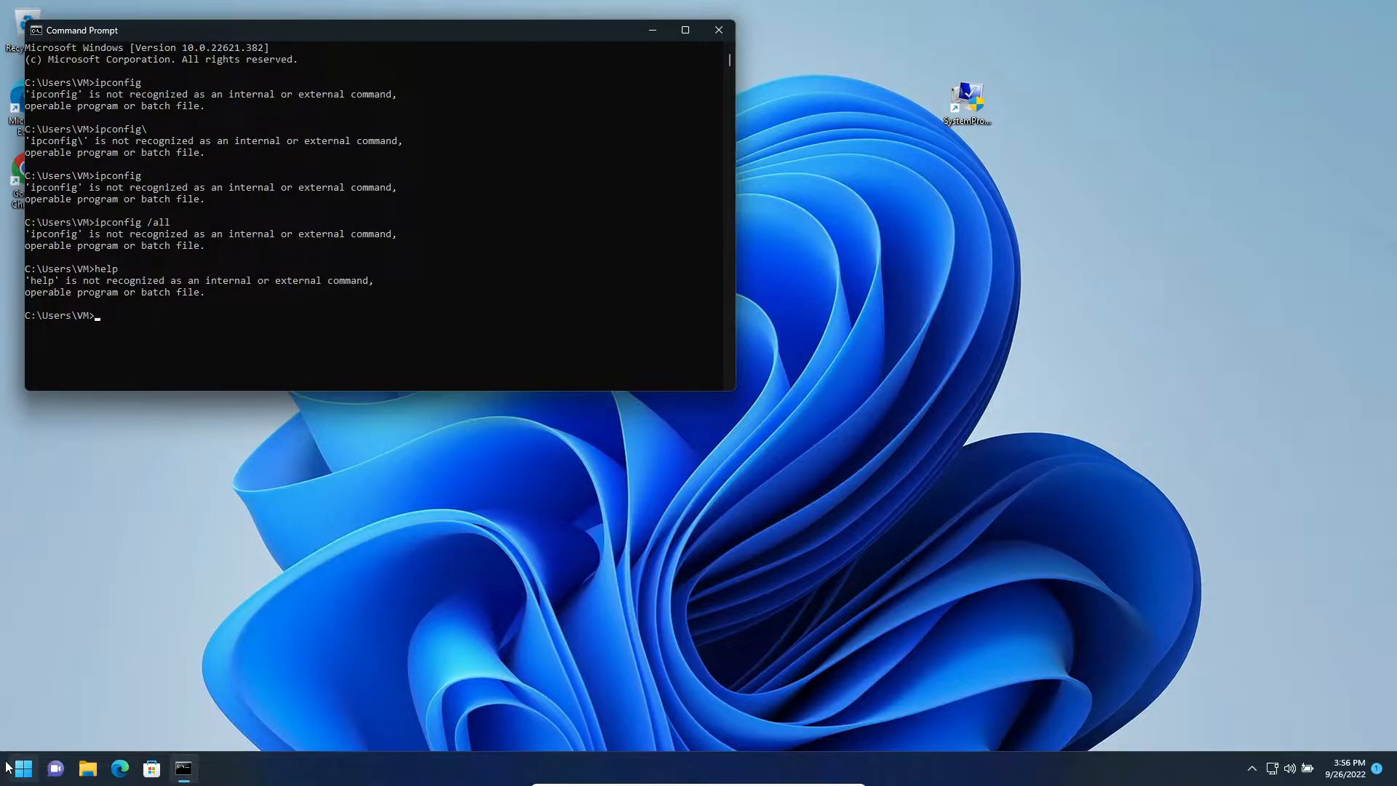
- Minimize the Command Prompt window
drag(1057, 112, 836, 25)
drag(870, 13, 793, 178)
click(643, 109)
click(647, 38)
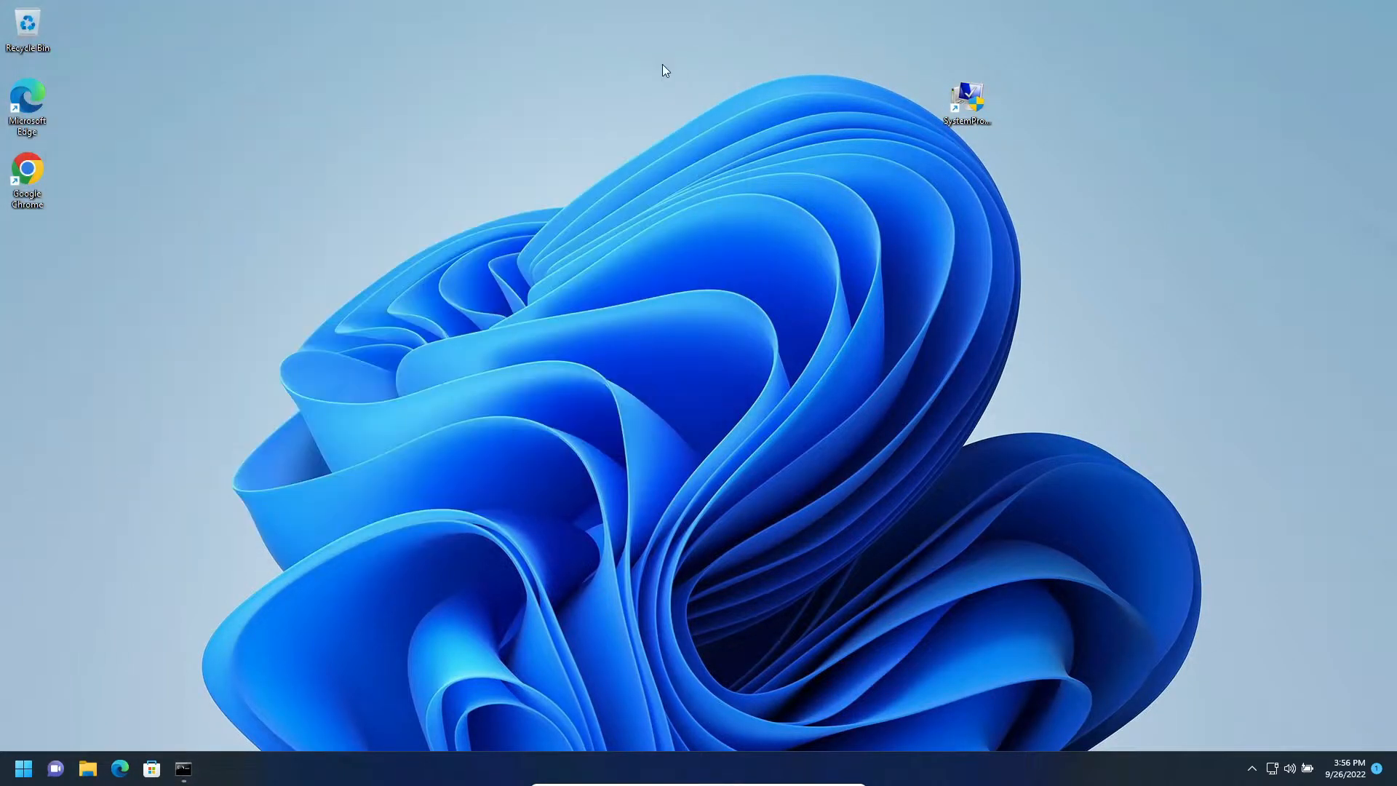
- Open System Properties from its desktop shortcut and close it again
drag(1082, 70, 897, 147)
double_click(961, 117)
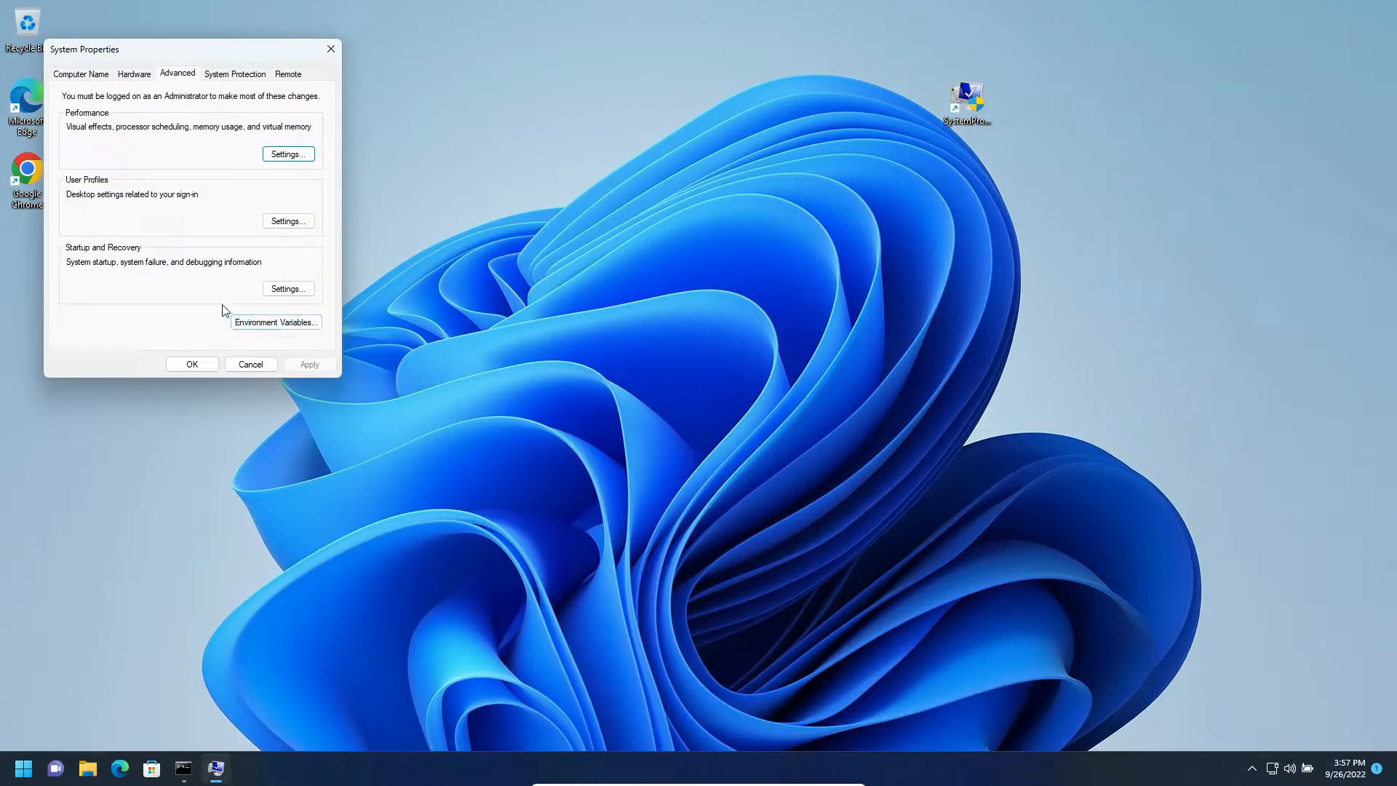
click(192, 365)
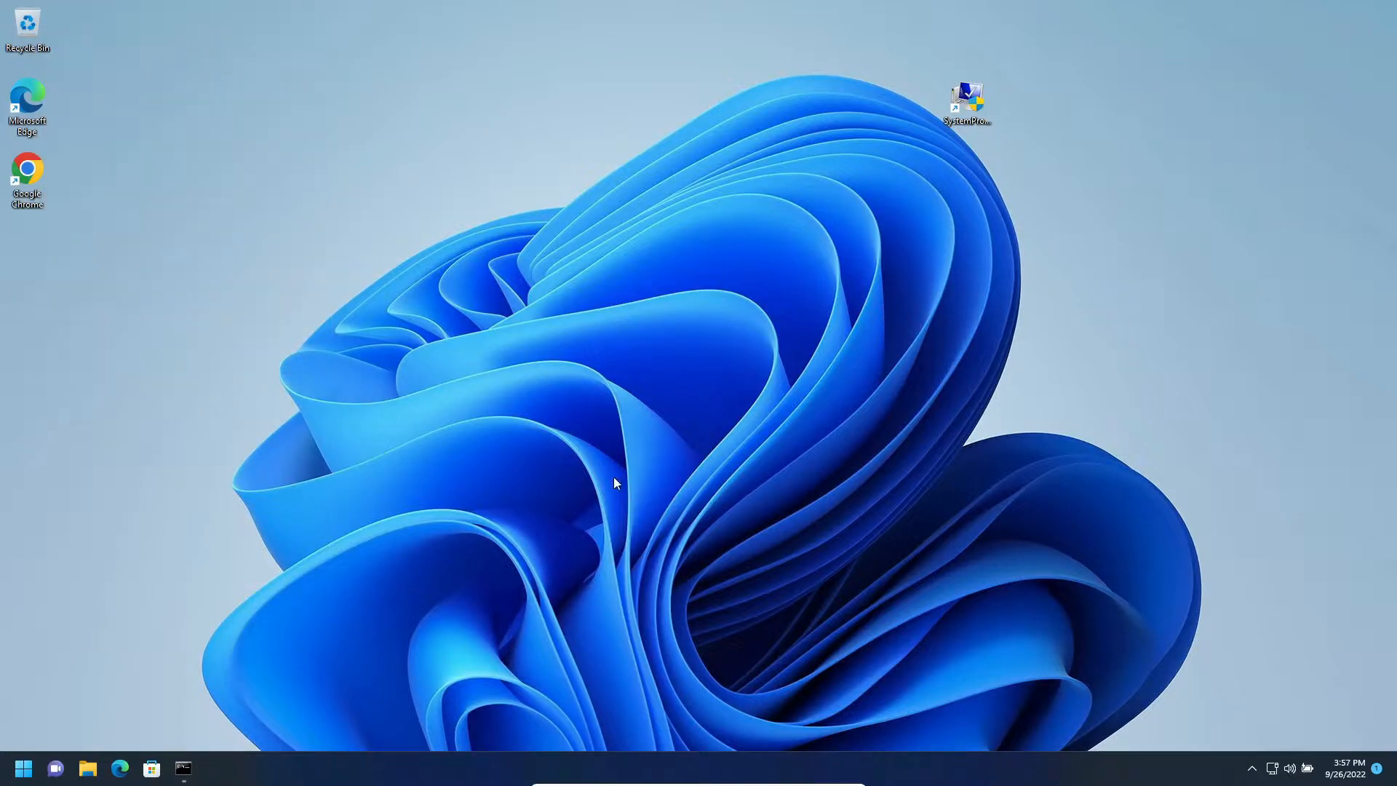
- Bring up the Run dialog
key(super)
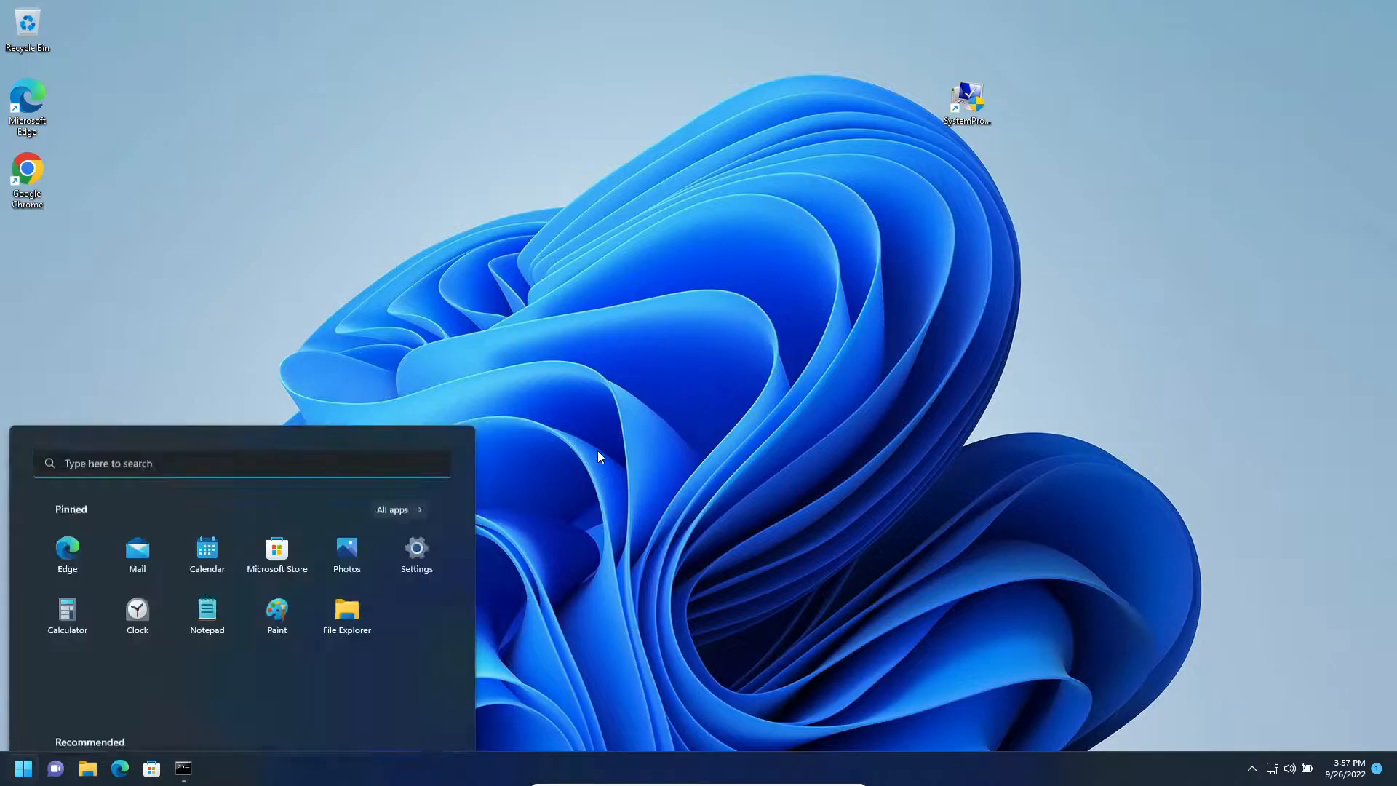
key(super)
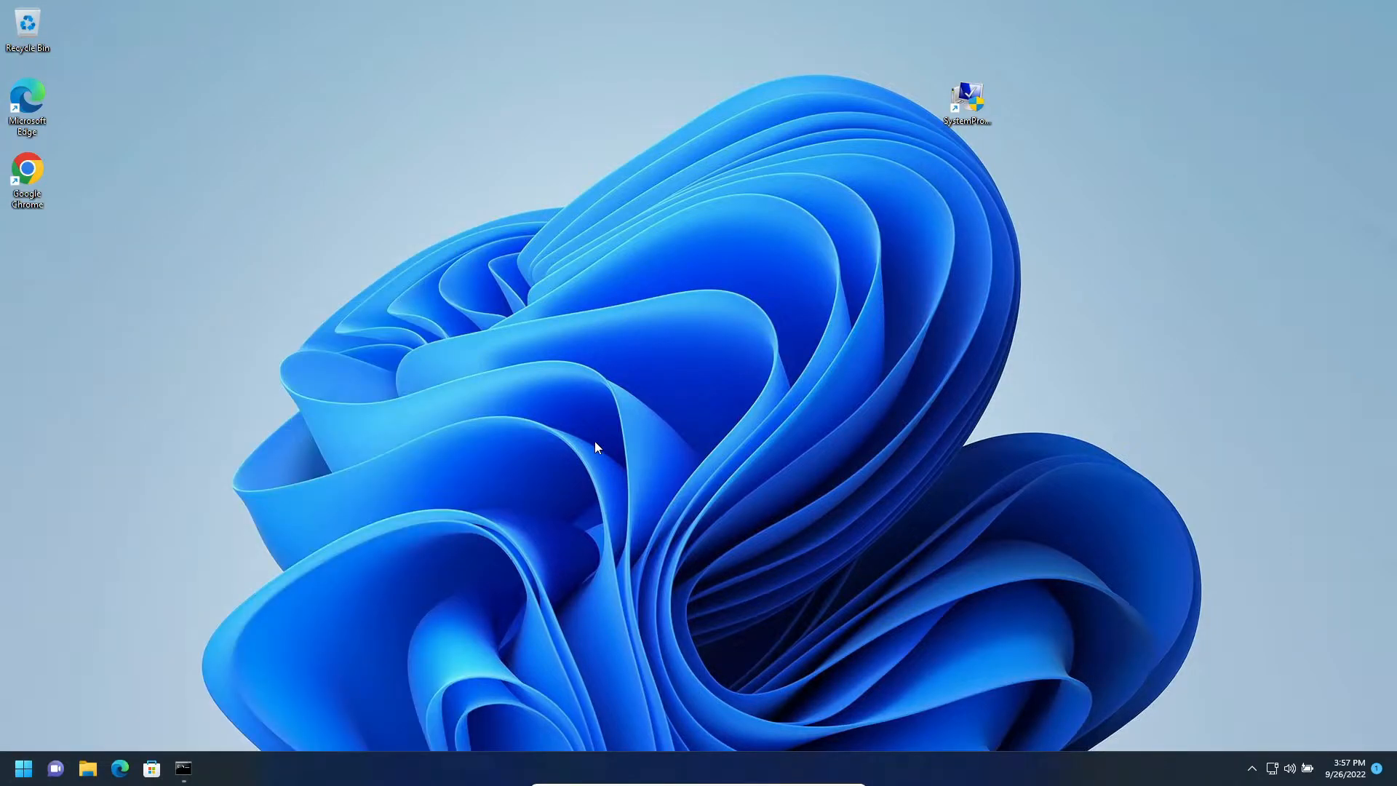
key(super+r)
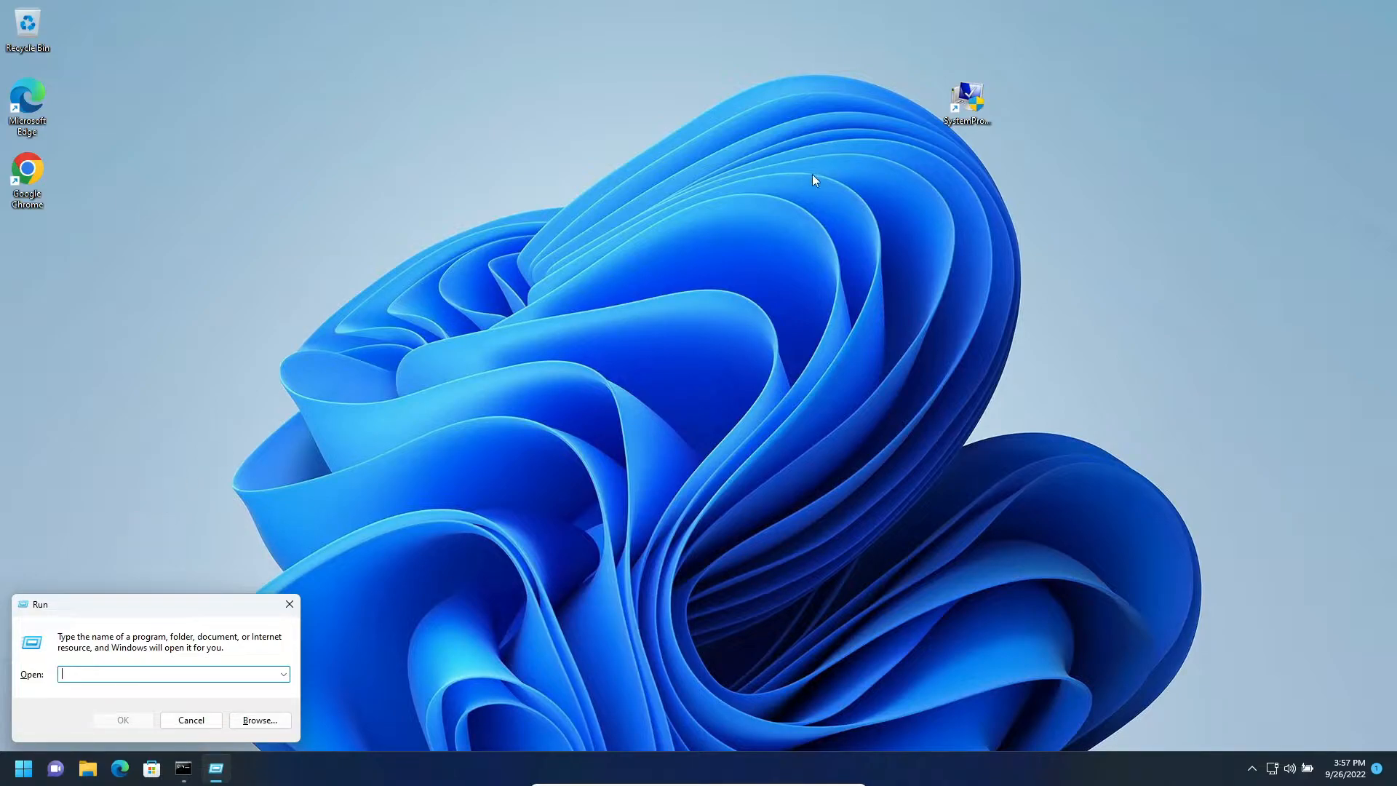
- Create a desktop shortcut to SystemPropertiesAdvanced.exe, named SystemPropertiesAdvanced.exe (2)
click(956, 104)
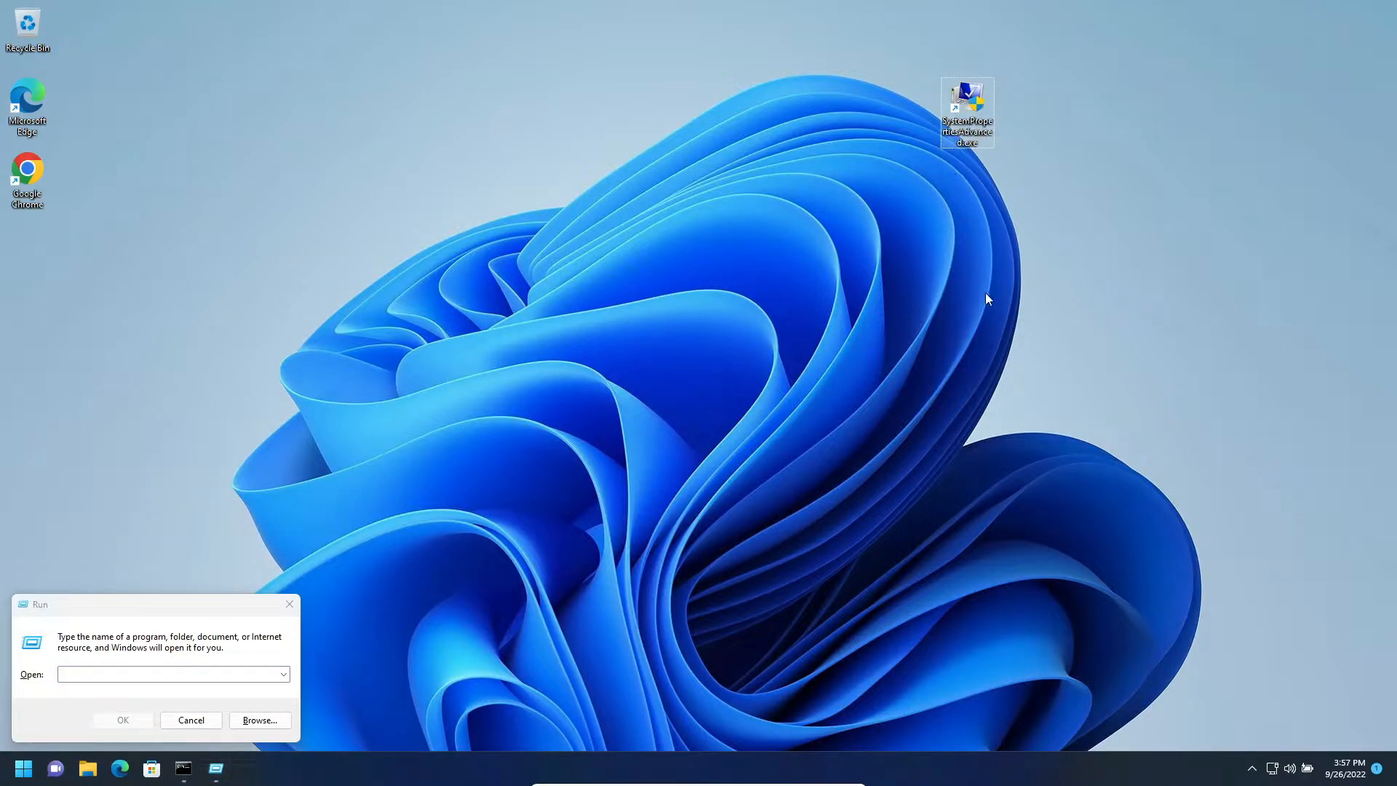
right_click(595, 196)
mouse_move(684, 316)
click(858, 335)
drag(597, 225, 788, 277)
click(145, 649)
click(965, 116)
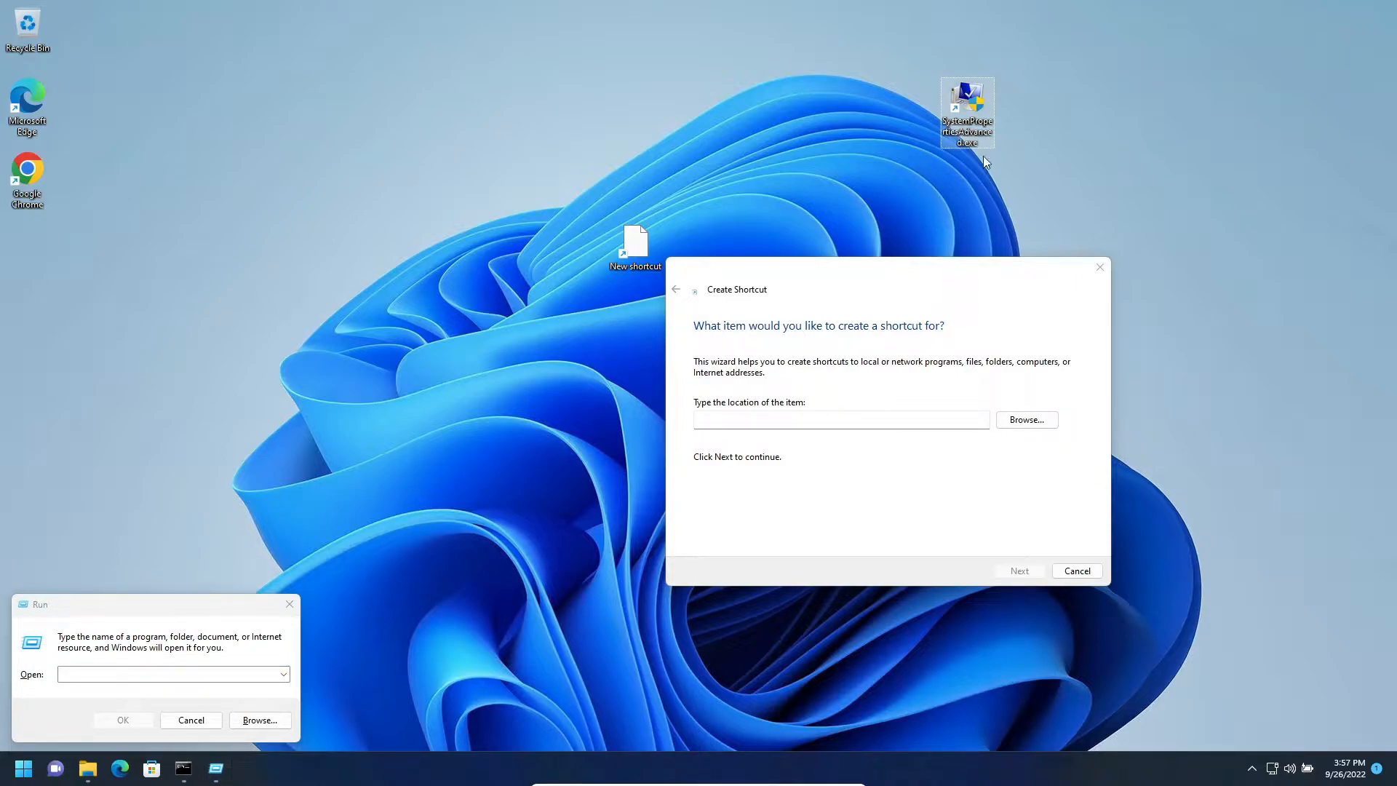
click(783, 419)
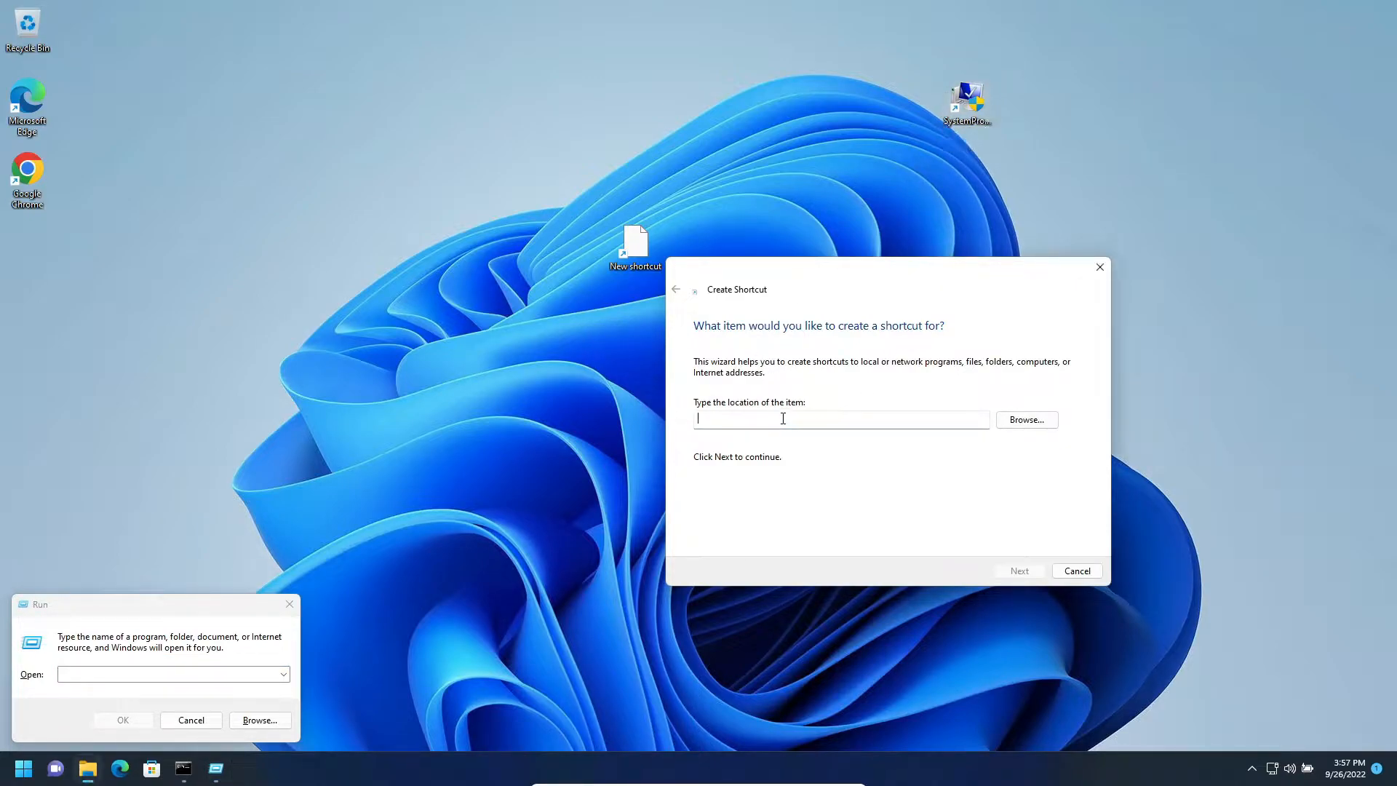
text(C:\Windows\System32\SystemPropertiesAdvanced.exe)
key(Return)
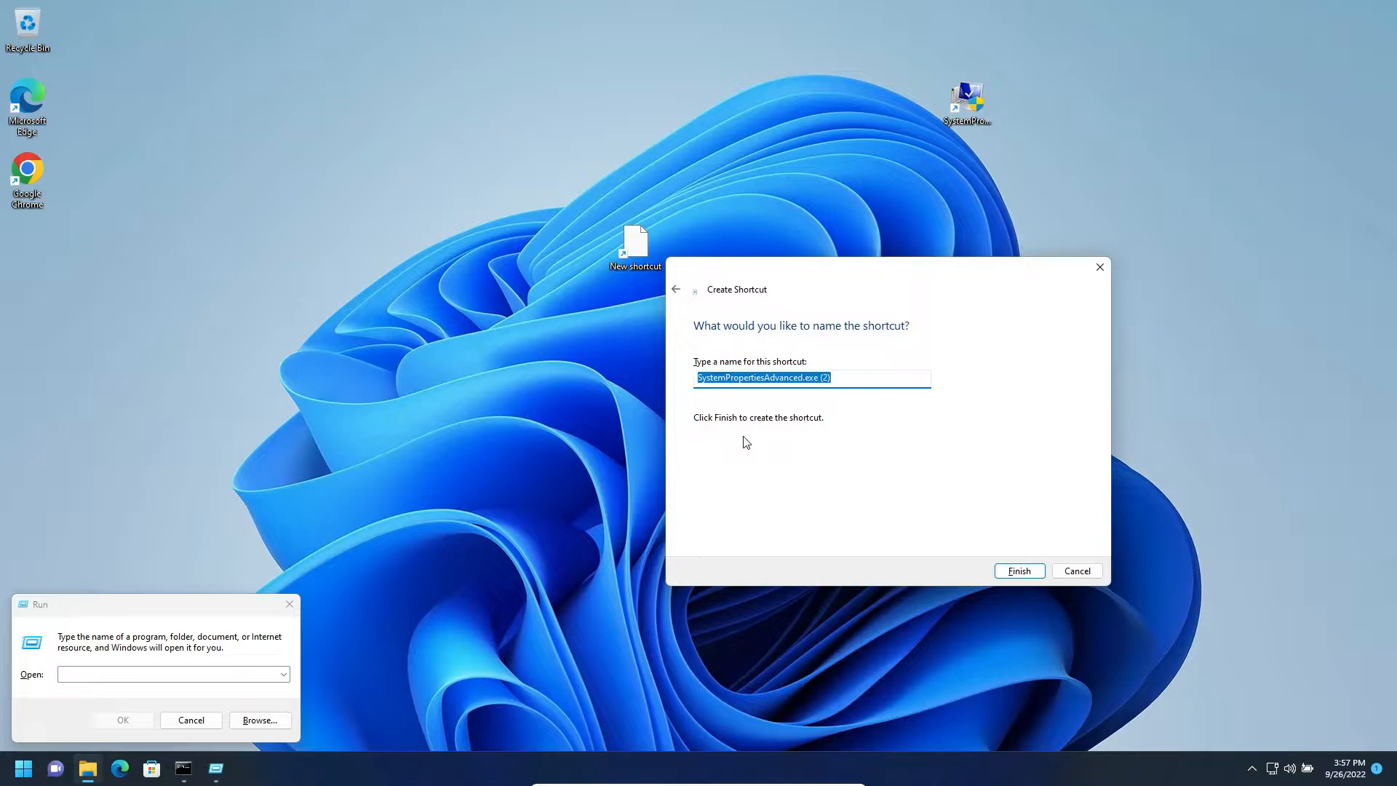
key(Left)
key(Right)
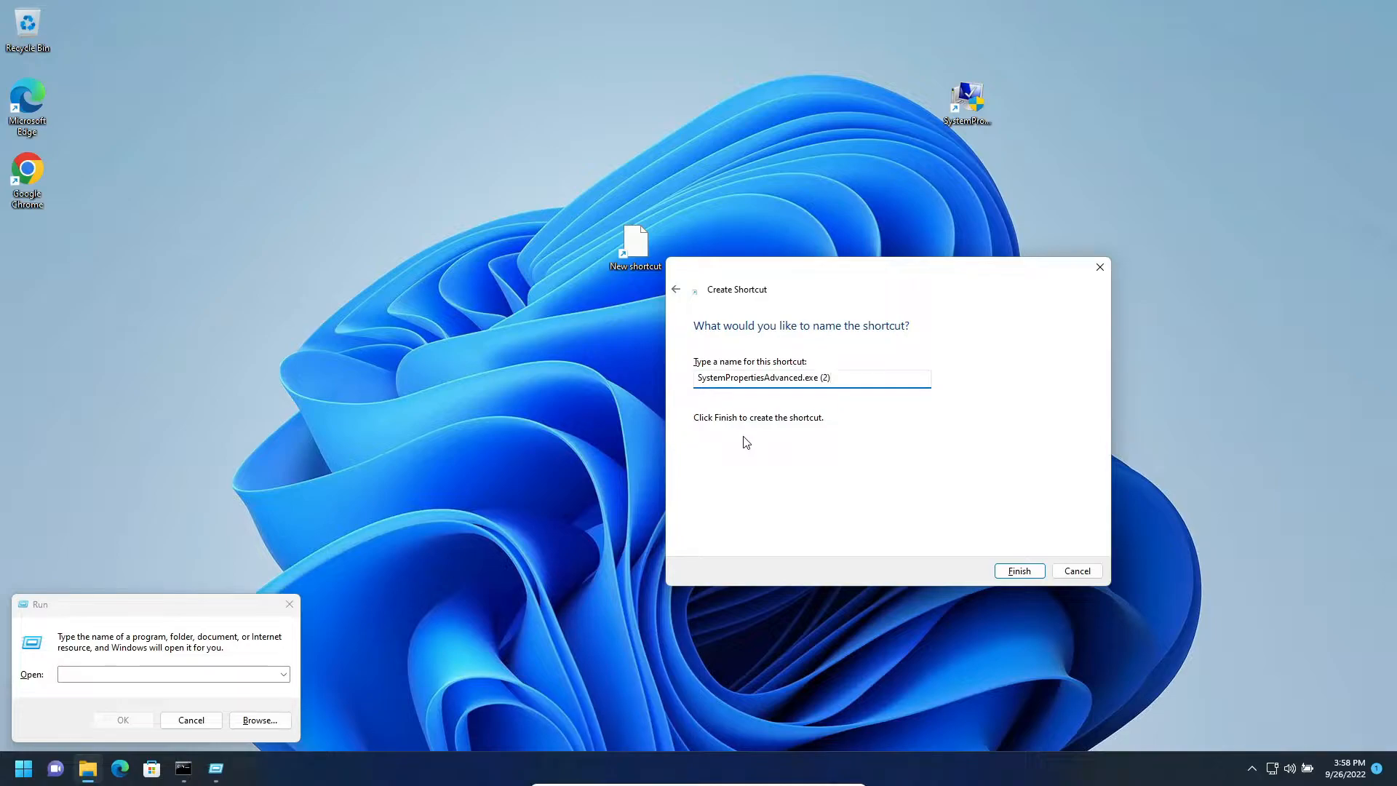
key(Return)
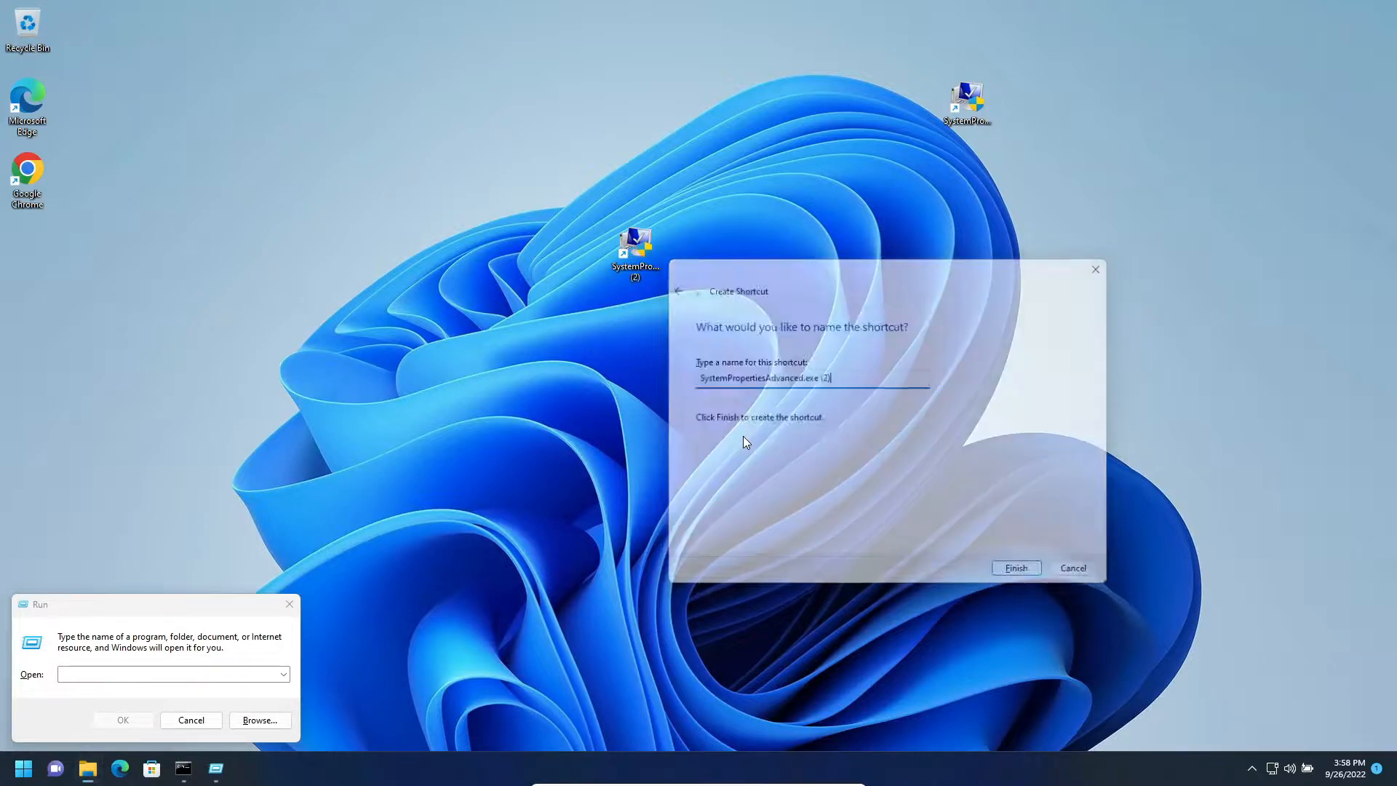
- Copy the new shortcut's name into the Run dialog and launch SystemPropertiesAdvanced.exe
click(124, 685)
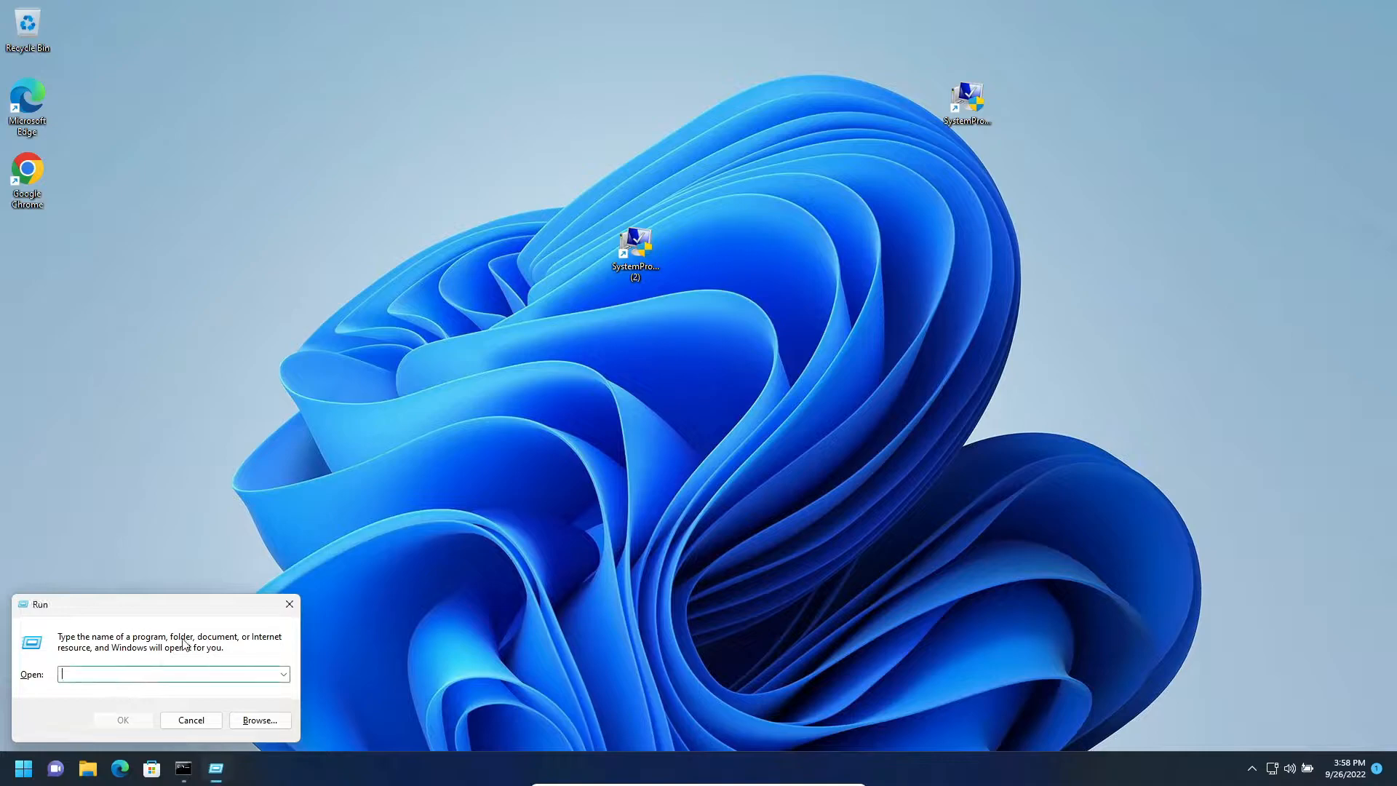
click(641, 275)
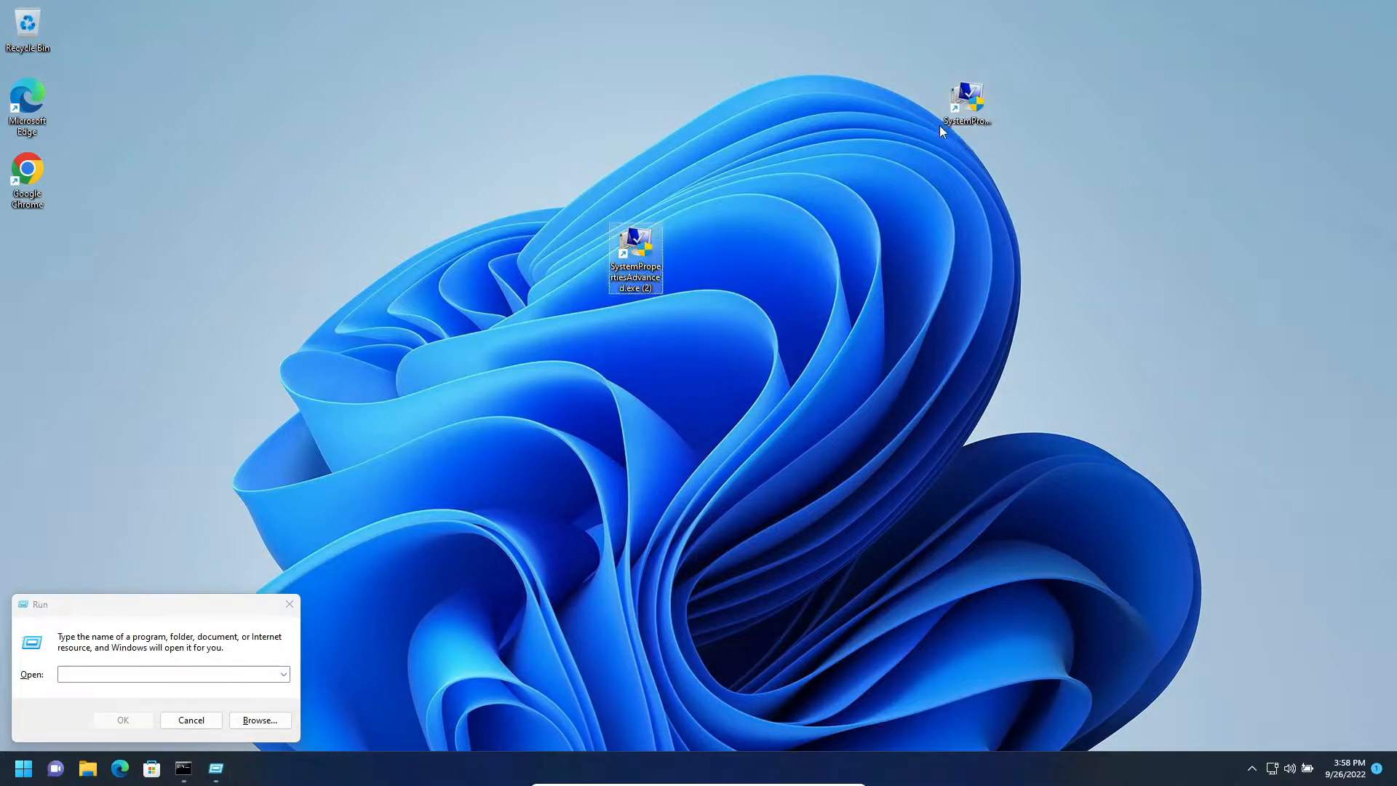
right_click(641, 275)
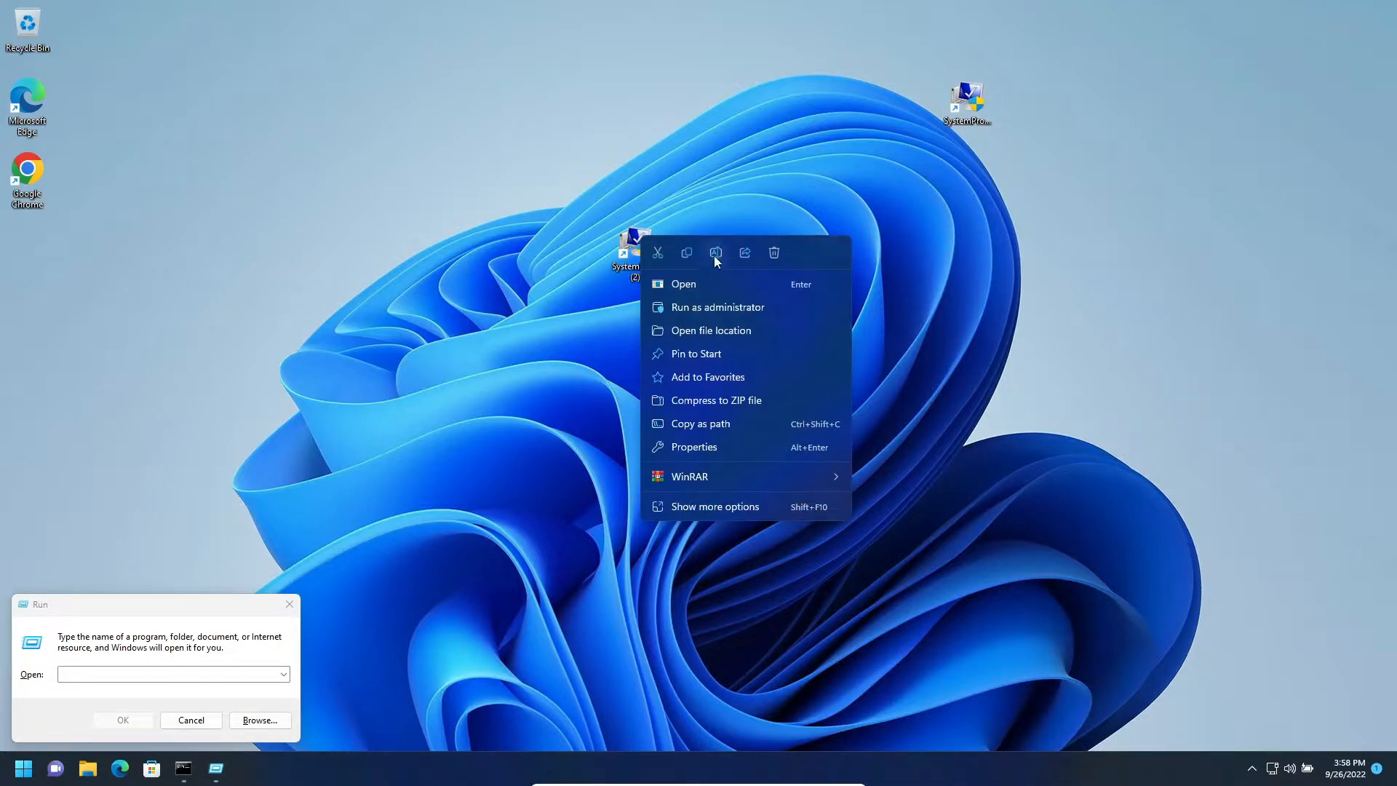
click(715, 256)
key(ctrl+c)
click(137, 661)
key(ctrl+v)
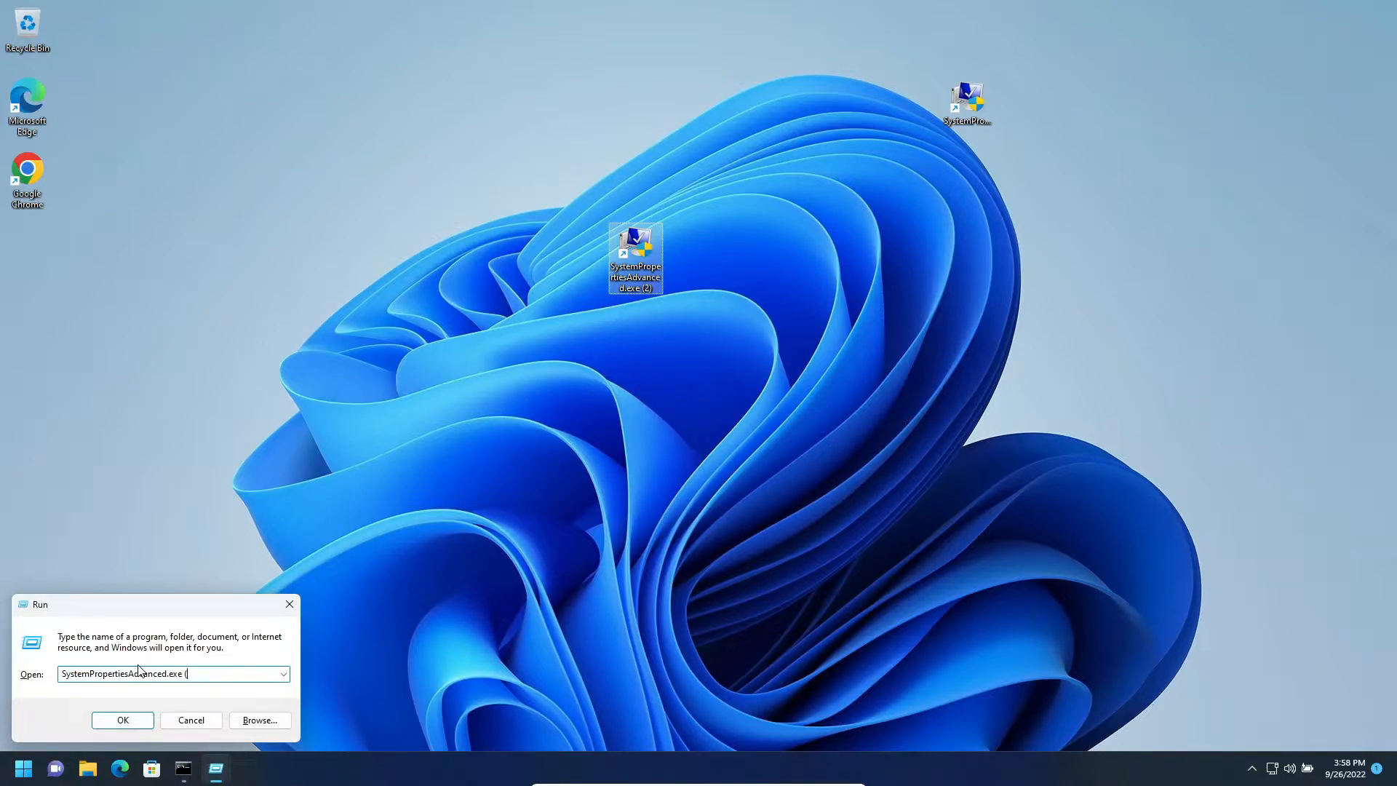
key(Return)
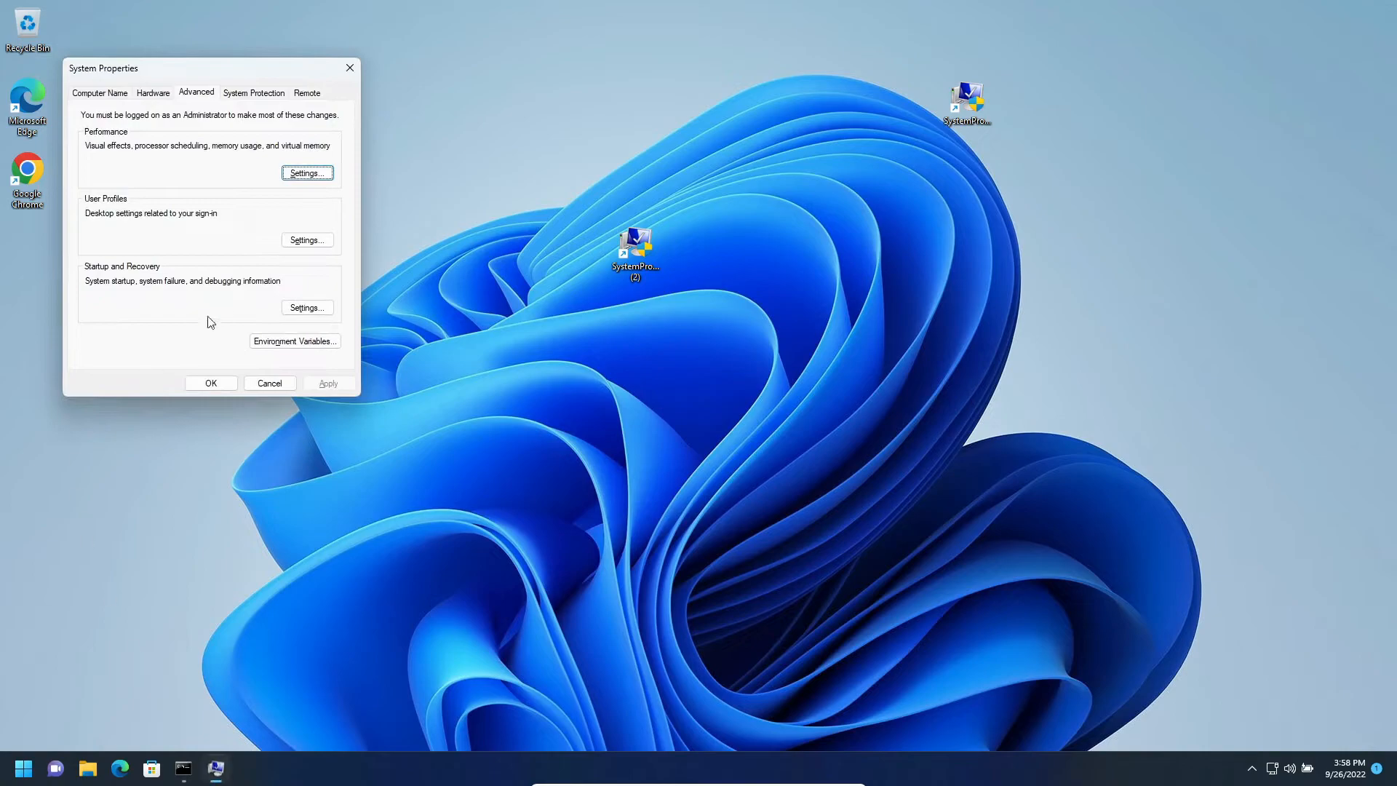
- Open the Environment Variables dialog, then move and enlarge it to show the full variable values
click(280, 345)
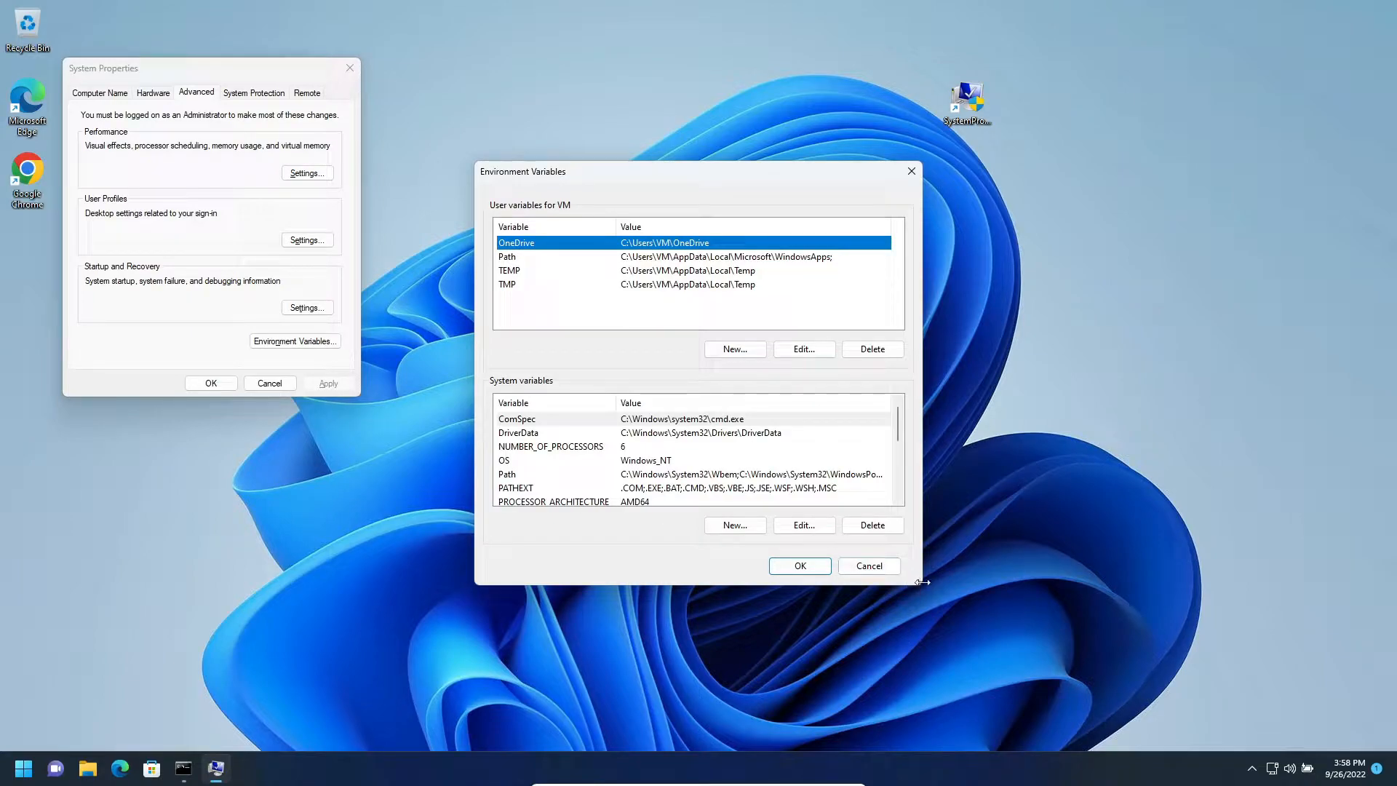
drag(919, 586, 1396, 753)
drag(653, 178, 325, 76)
drag(1066, 640, 1251, 746)
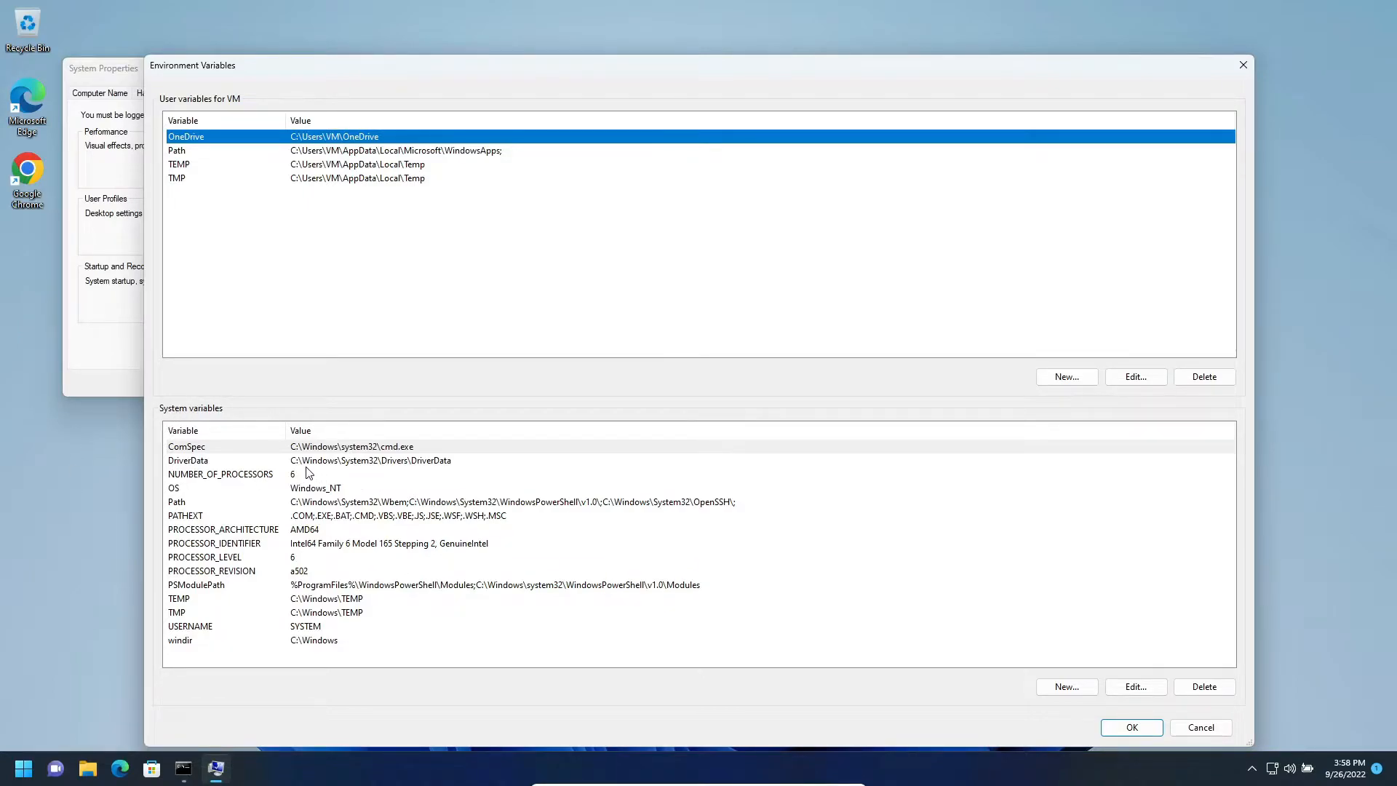
- Select the Path entry among the system variables
click(186, 504)
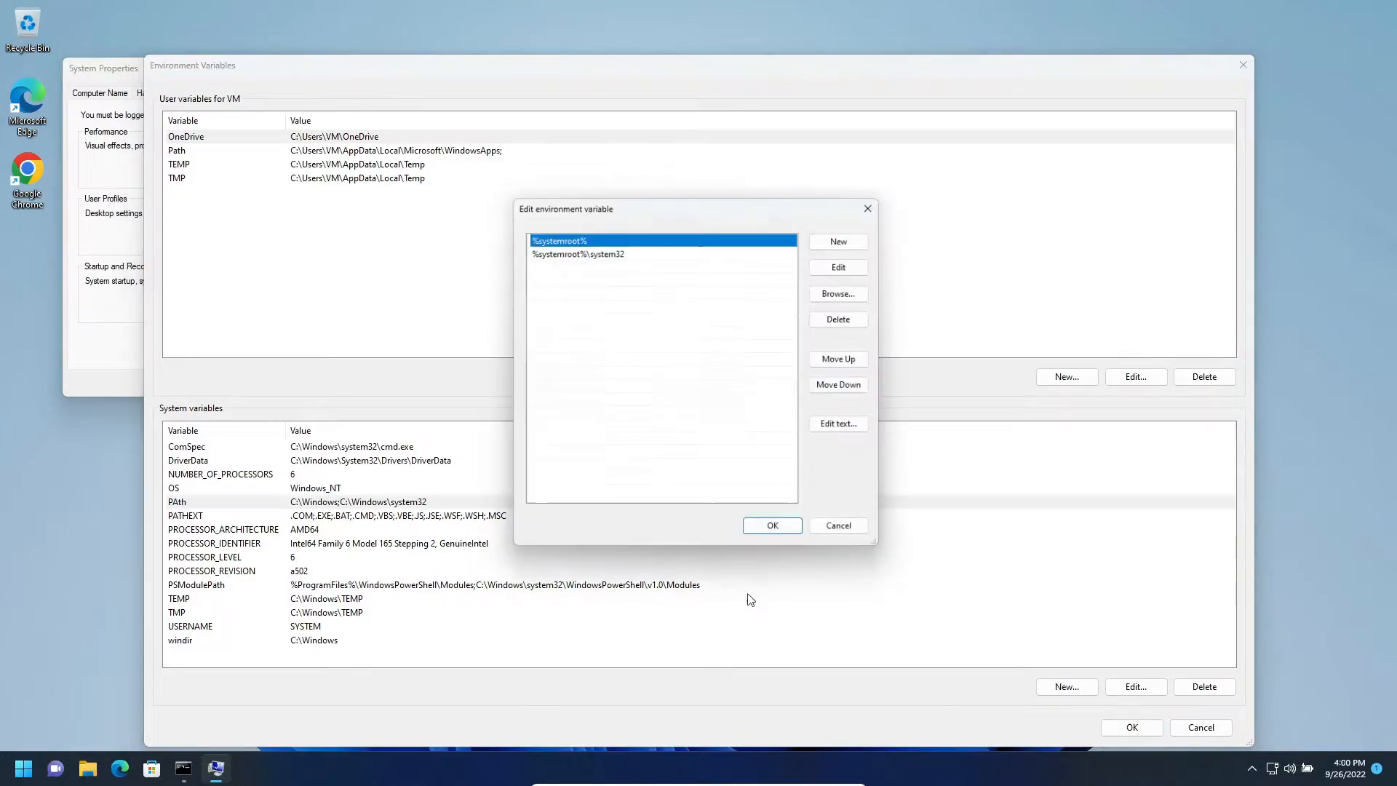
click(839, 525)
click(457, 506)
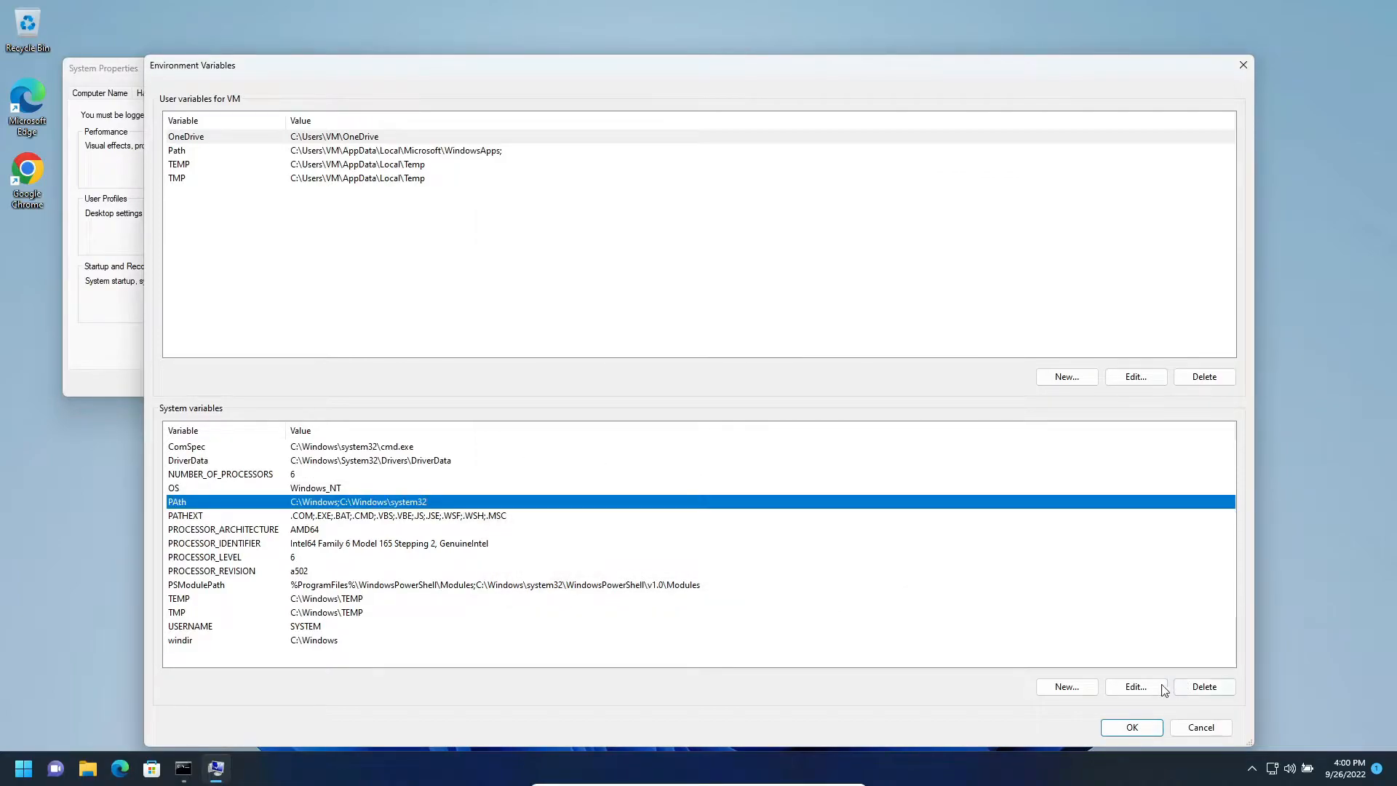
- Create a system variable named Path with the value %systemroot%;%systemroot%\system32
click(1076, 687)
drag(622, 318, 333, 189)
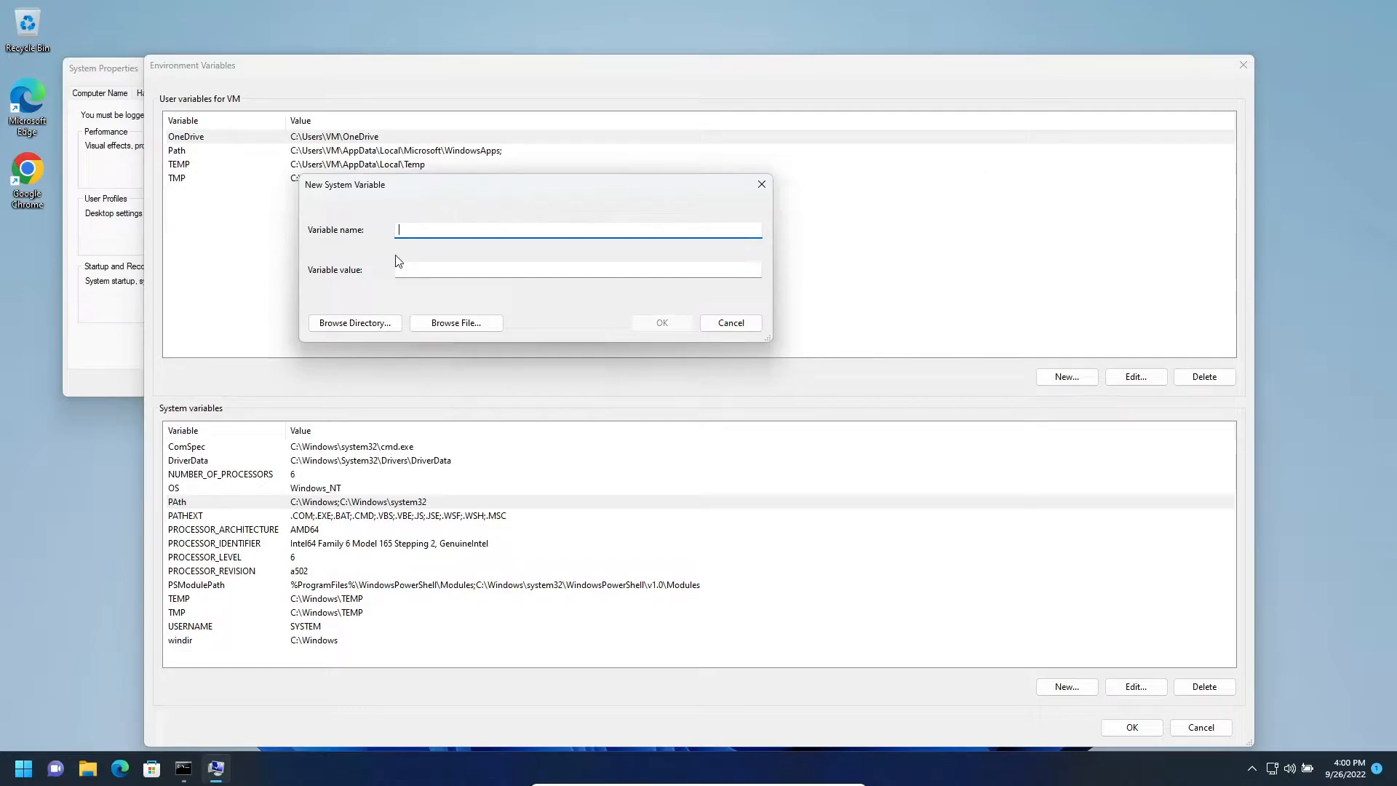
text(Path)
click(441, 270)
text(%)
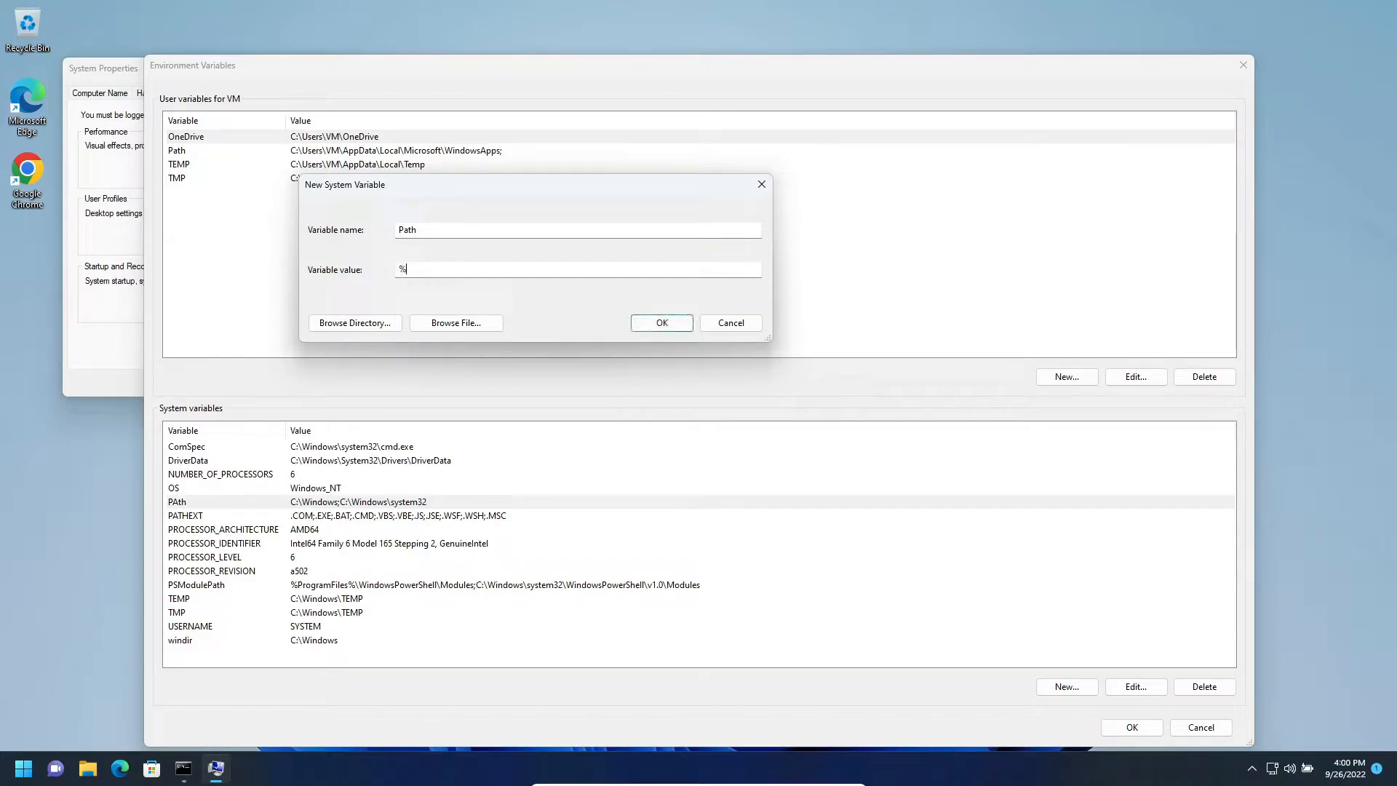
text(systemroot%;)
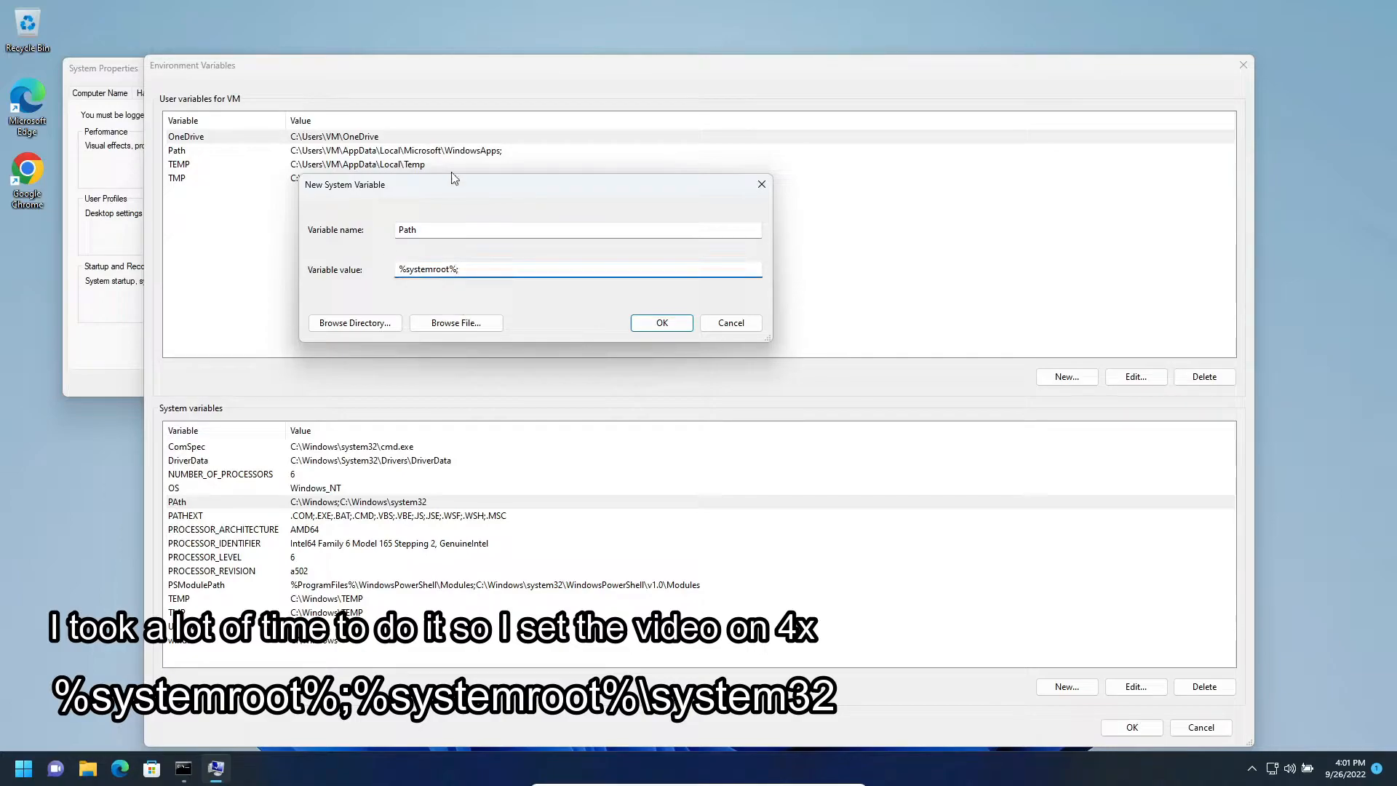
text(%)
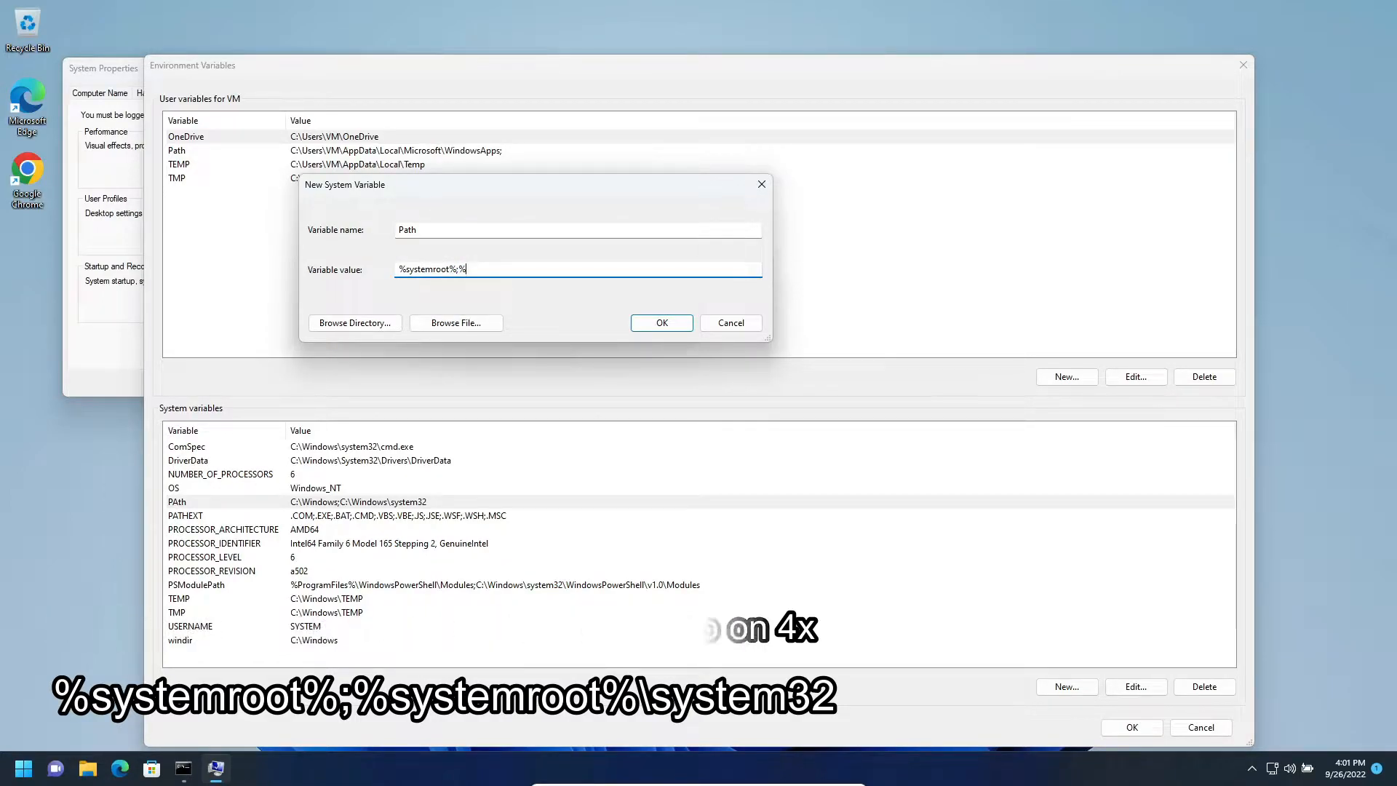
text(systemroot%)
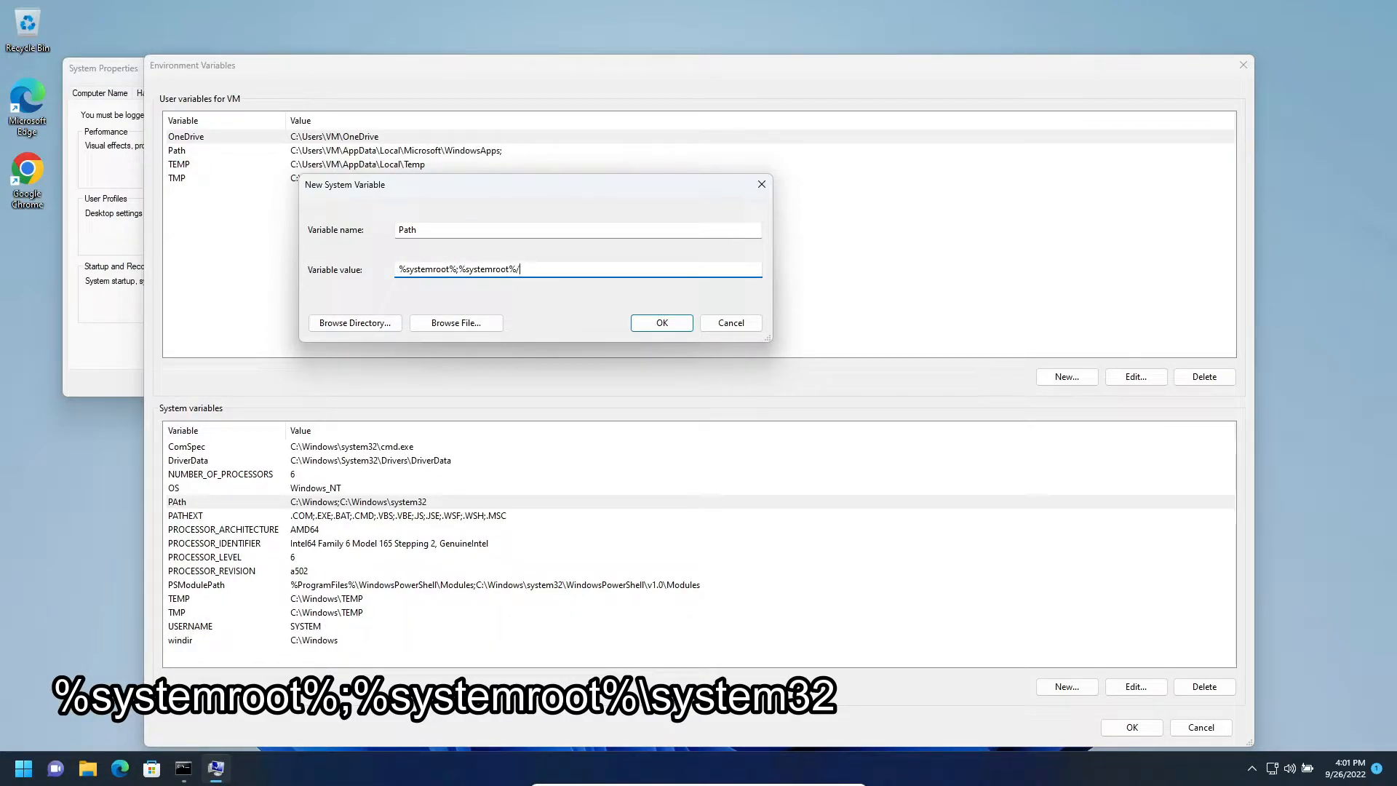
text(\system32)
key(Return)
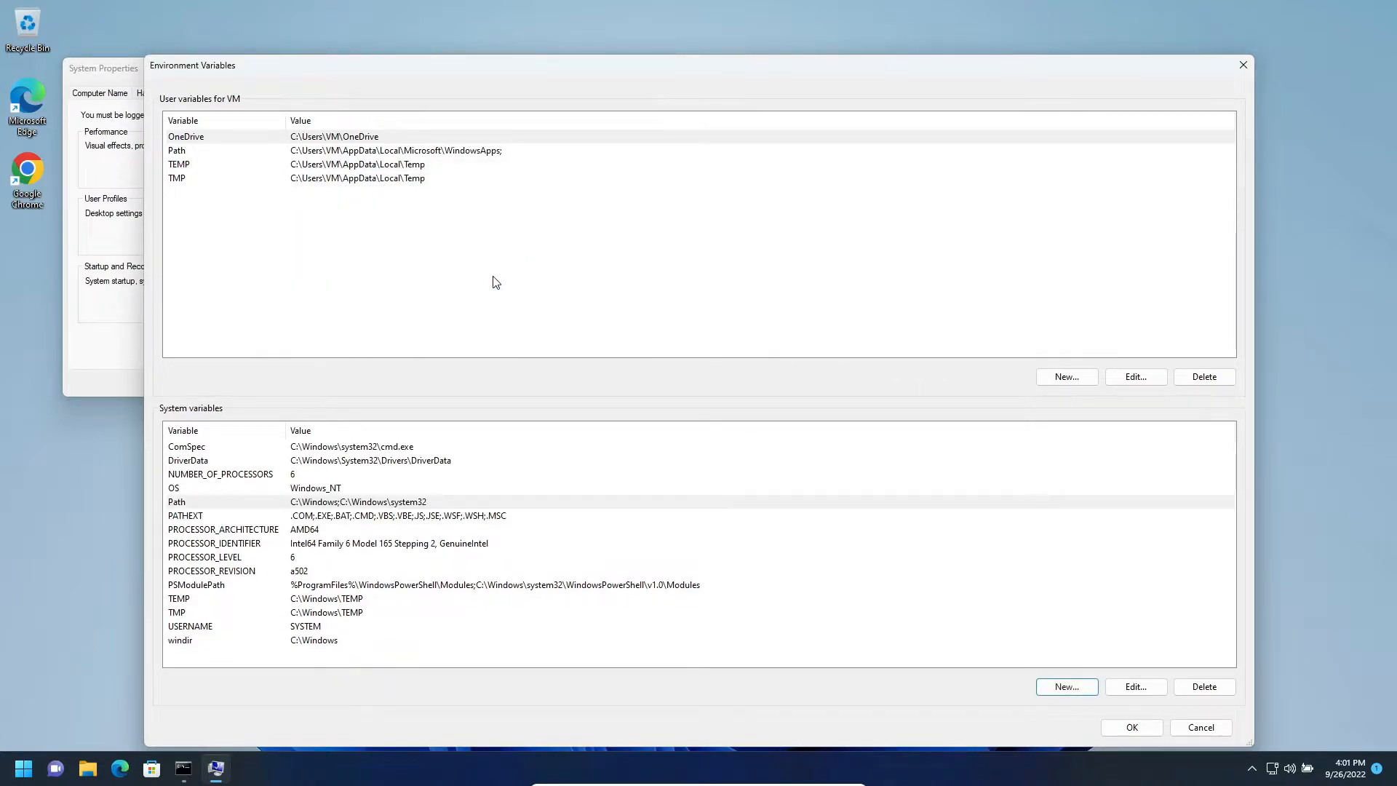
- Add the entry %systemroot%\ to the Path system variable's list of folders
click(215, 508)
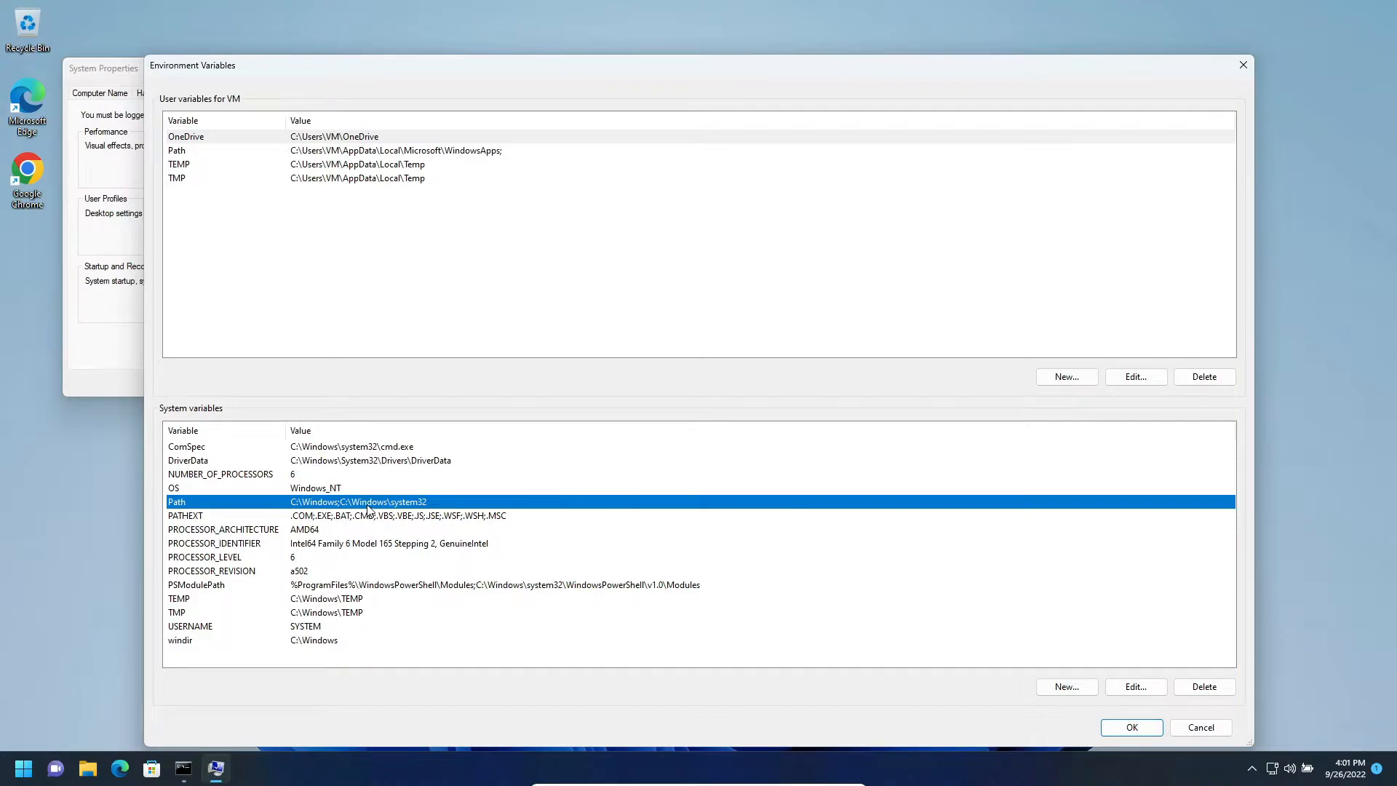
double_click(305, 504)
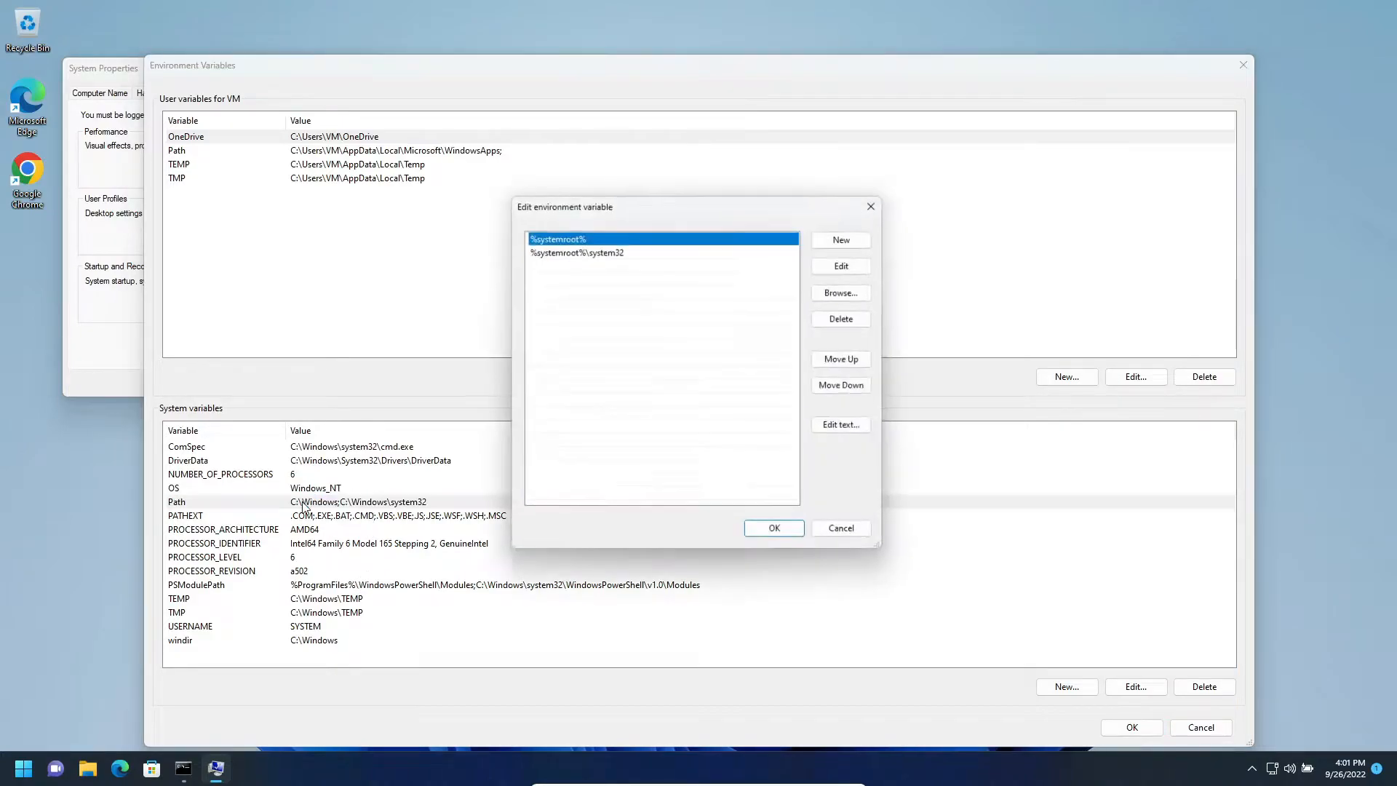
click(610, 251)
click(696, 263)
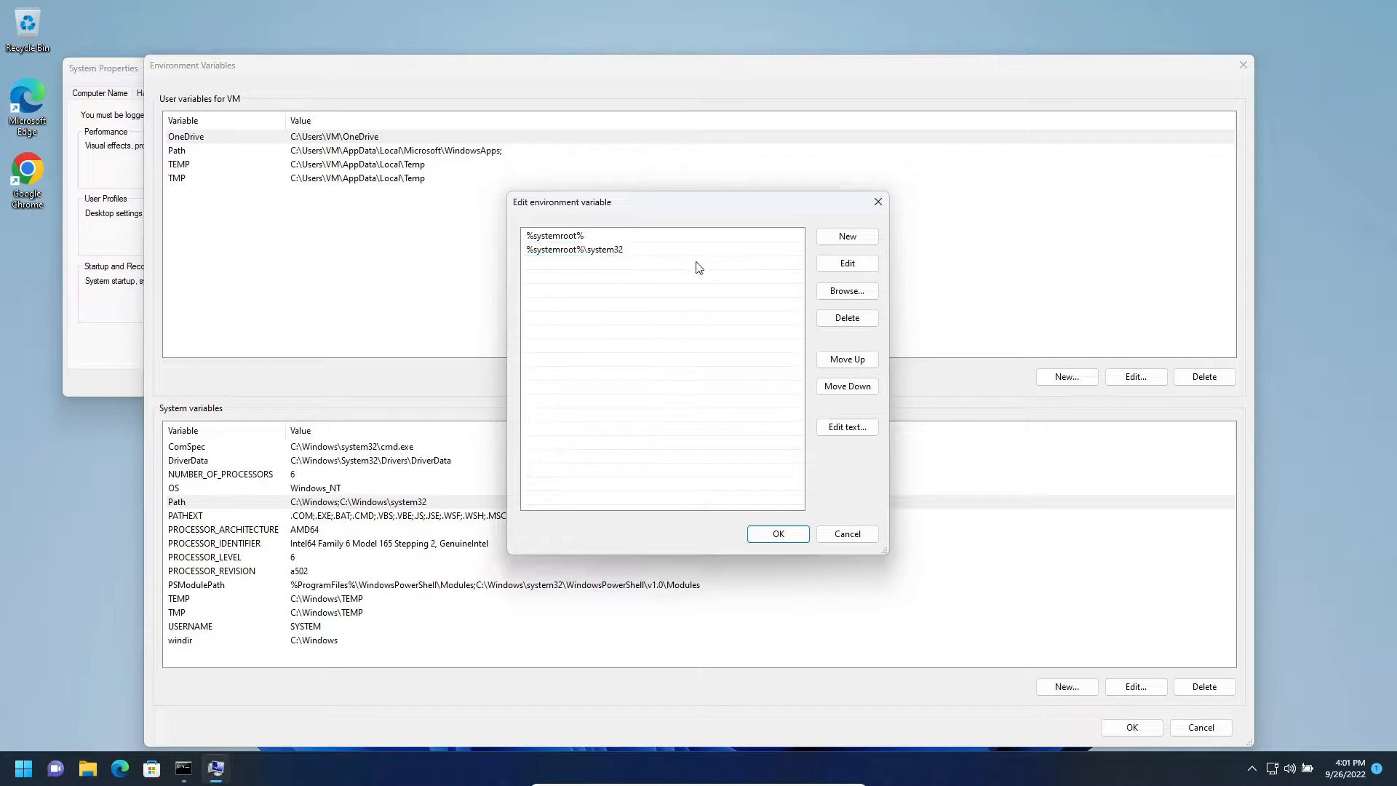
click(834, 243)
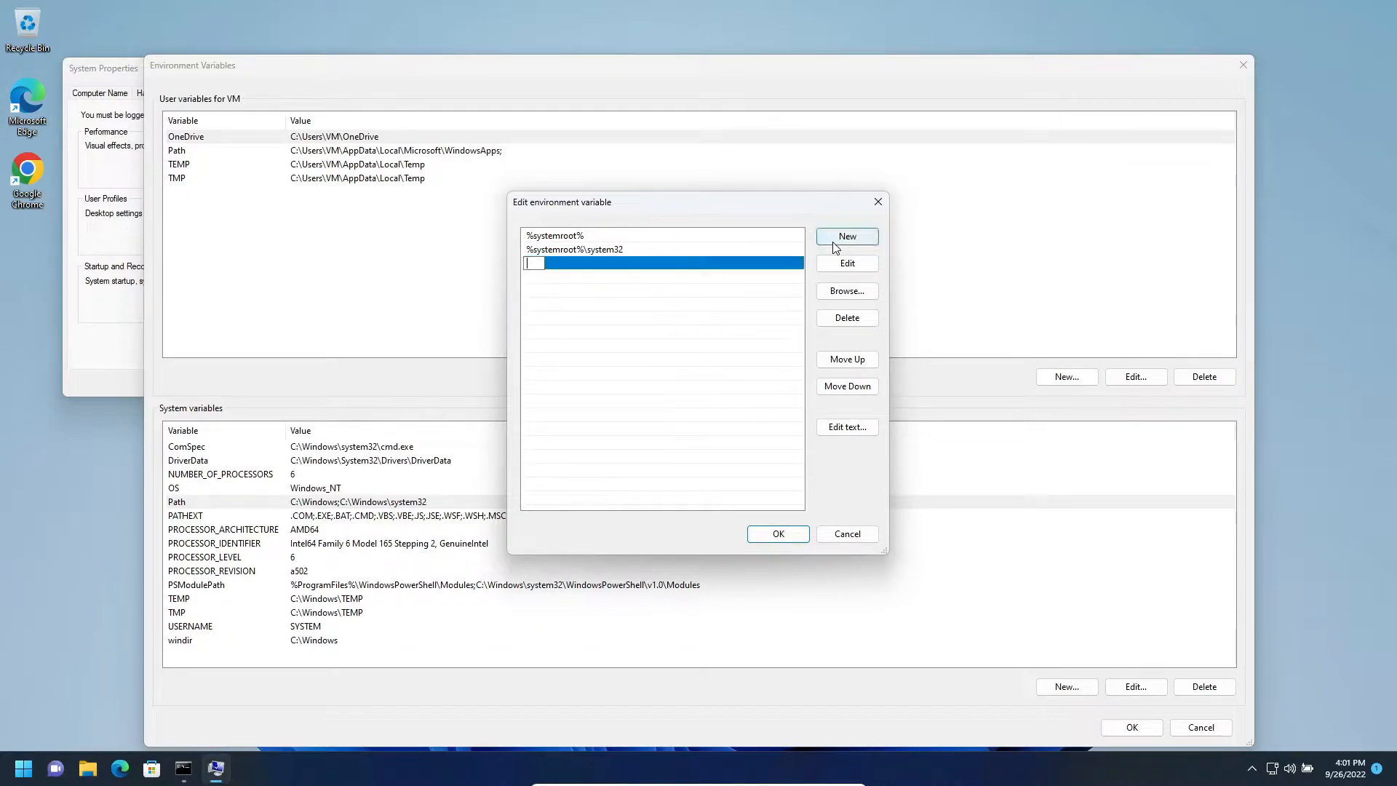
text(%systemroo)
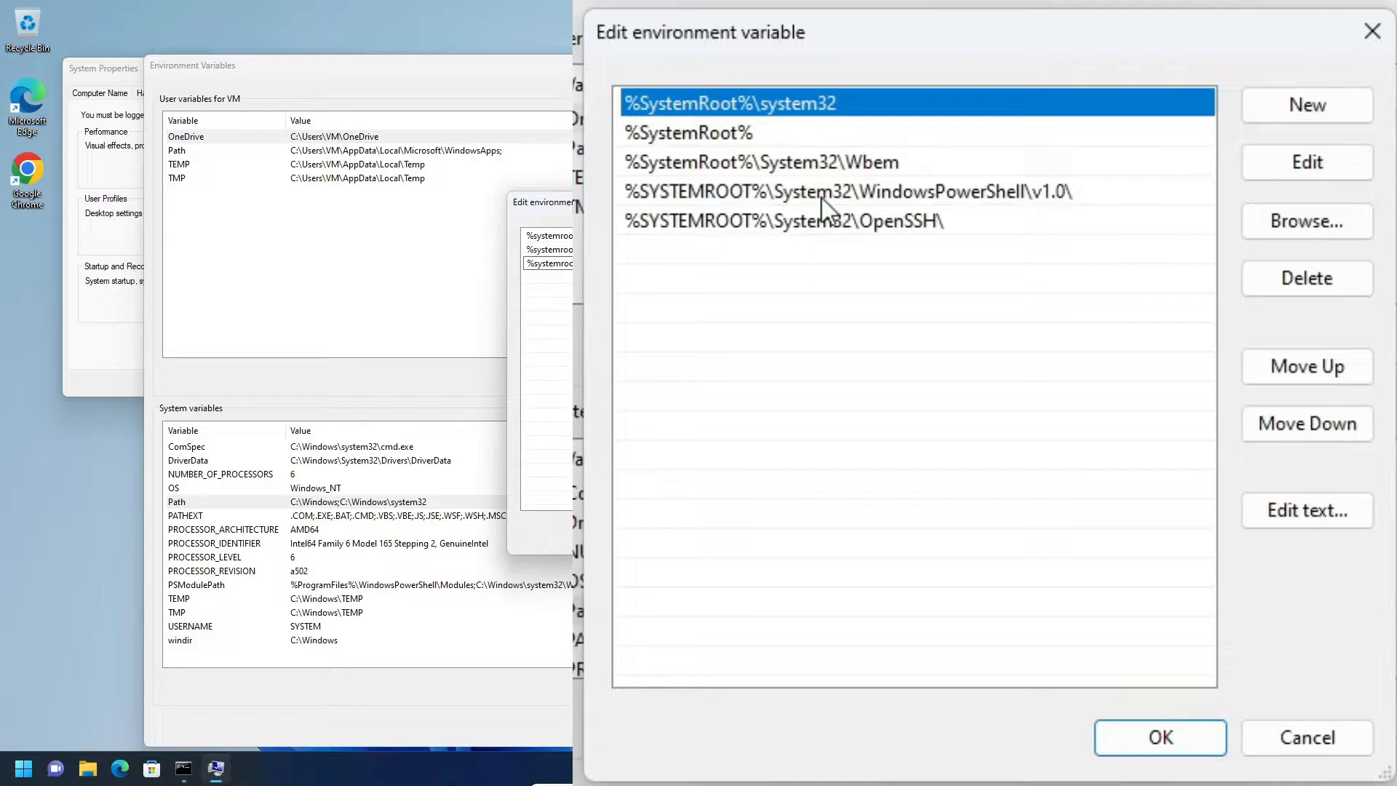
key(Return)
click(778, 534)
- Reopen the Path system variable to review its entries, and accept the Environment Variables changes
double_click(193, 501)
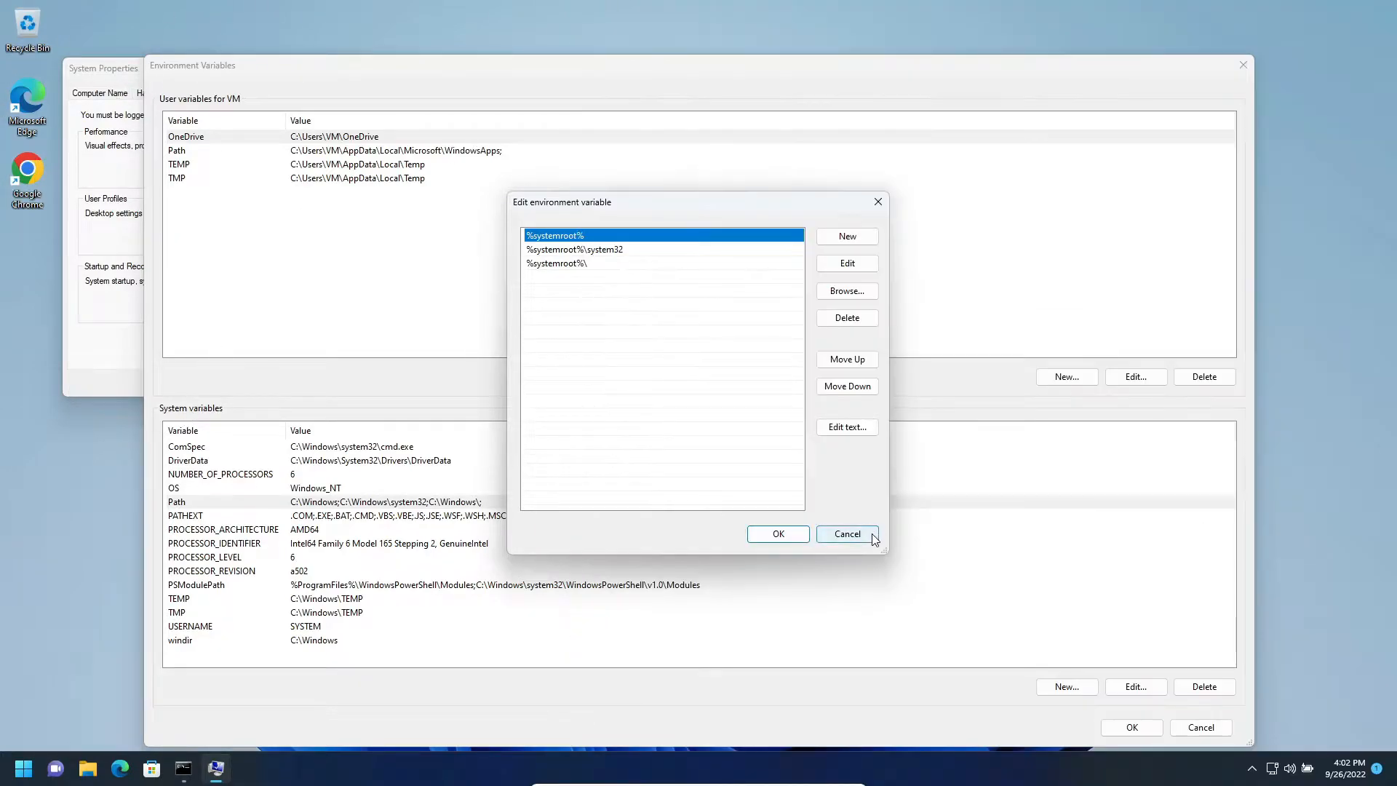
click(870, 534)
click(1108, 726)
- Switch to the open Command Prompt window and run ipconfig /all again
click(40, 774)
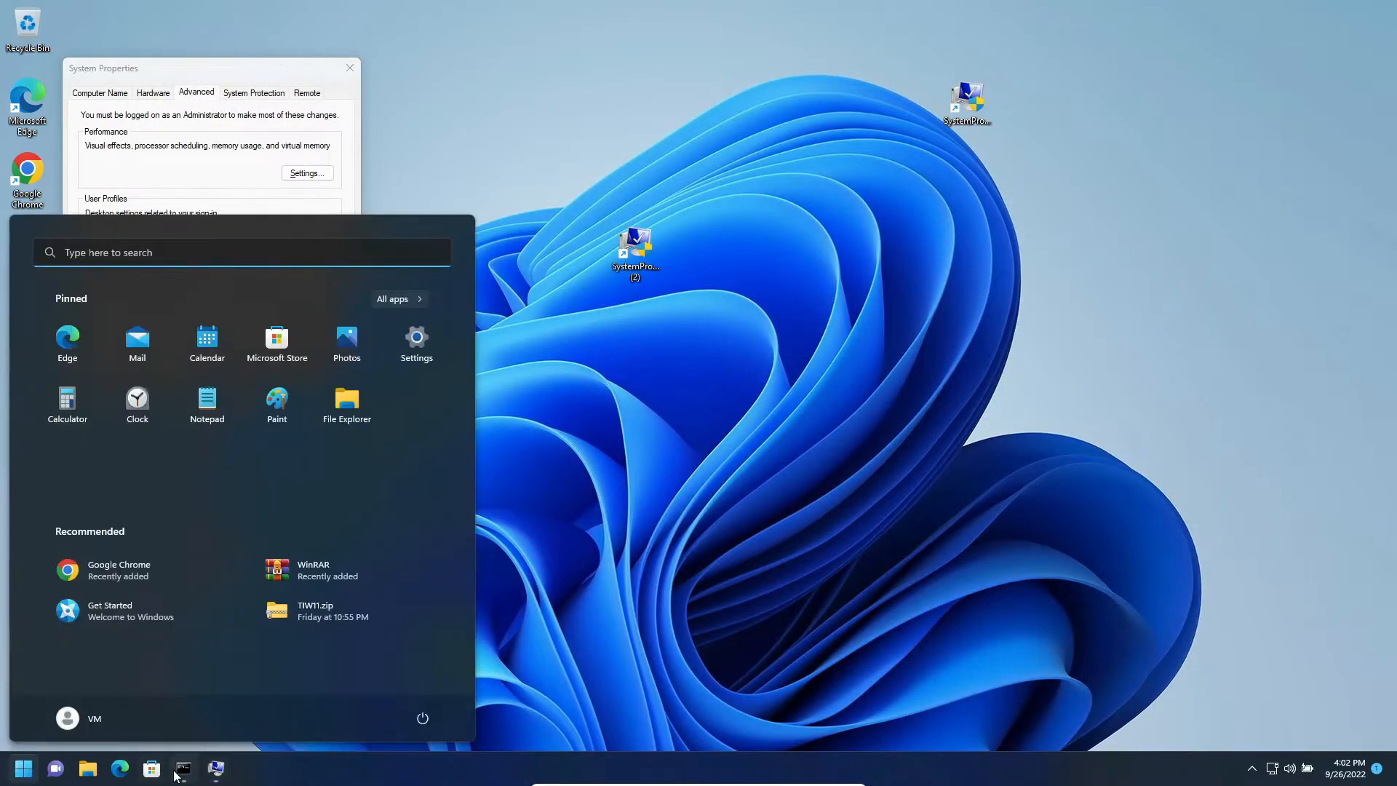
click(184, 767)
key(Up)
key(Up)
key(Return)
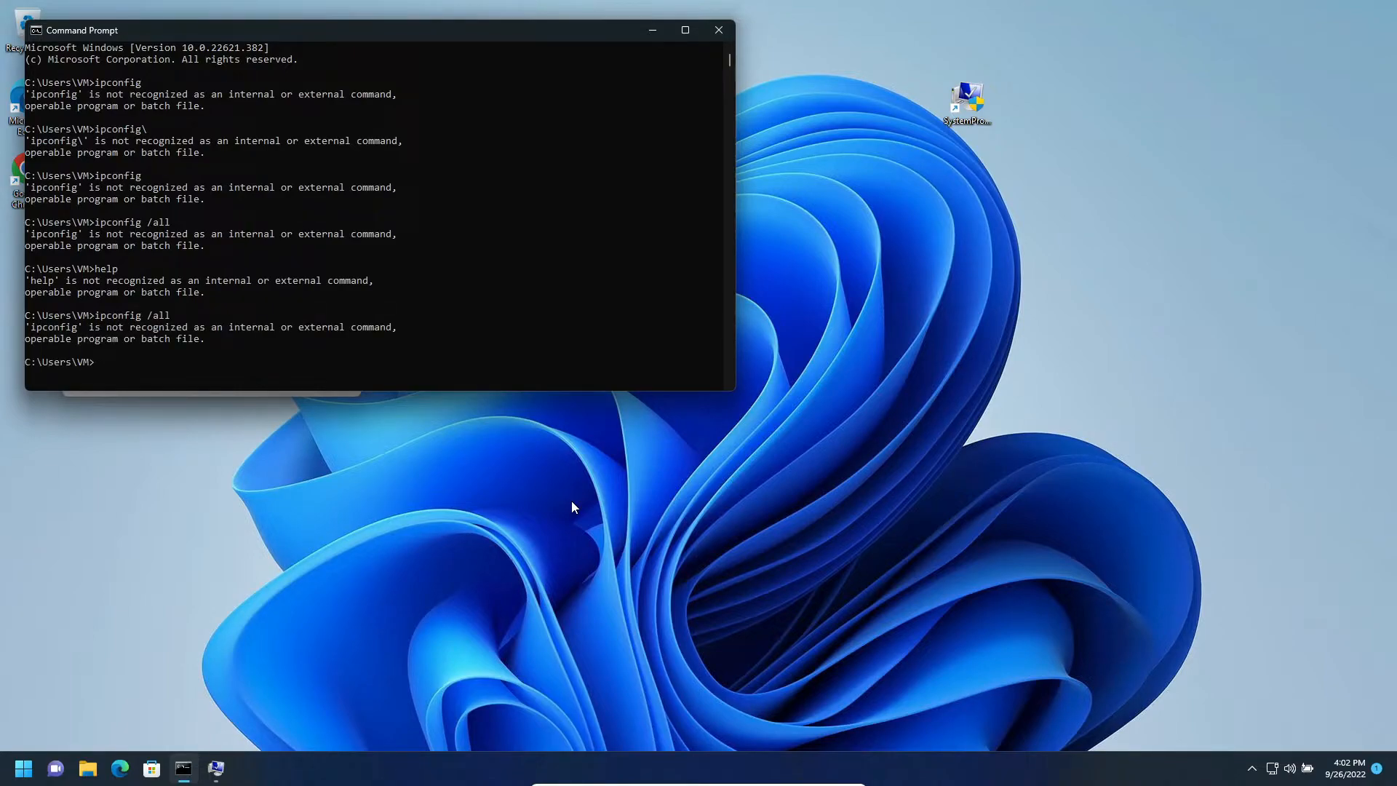
- Recheck the Path system variable's entries in Environment Variables and accept all the open dialogs
click(216, 768)
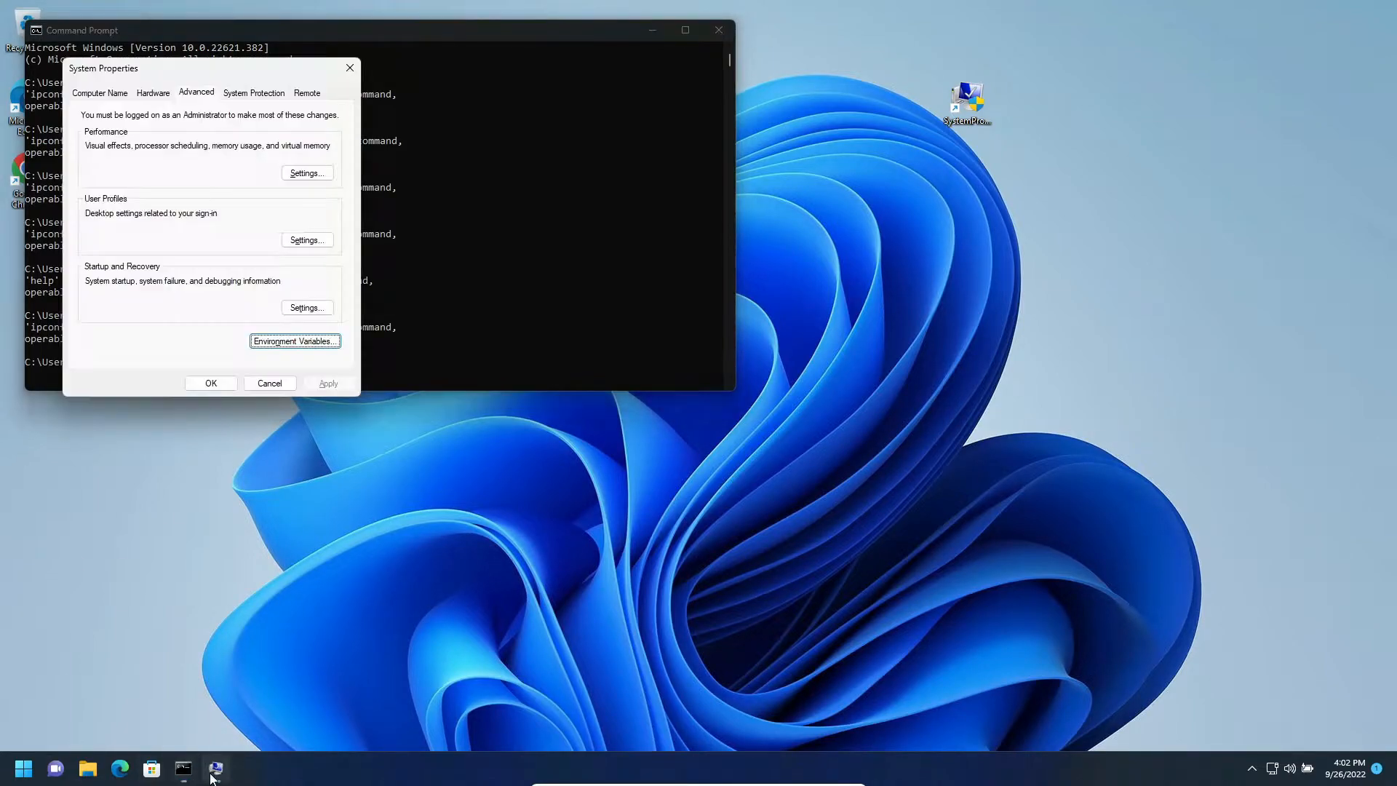
click(295, 341)
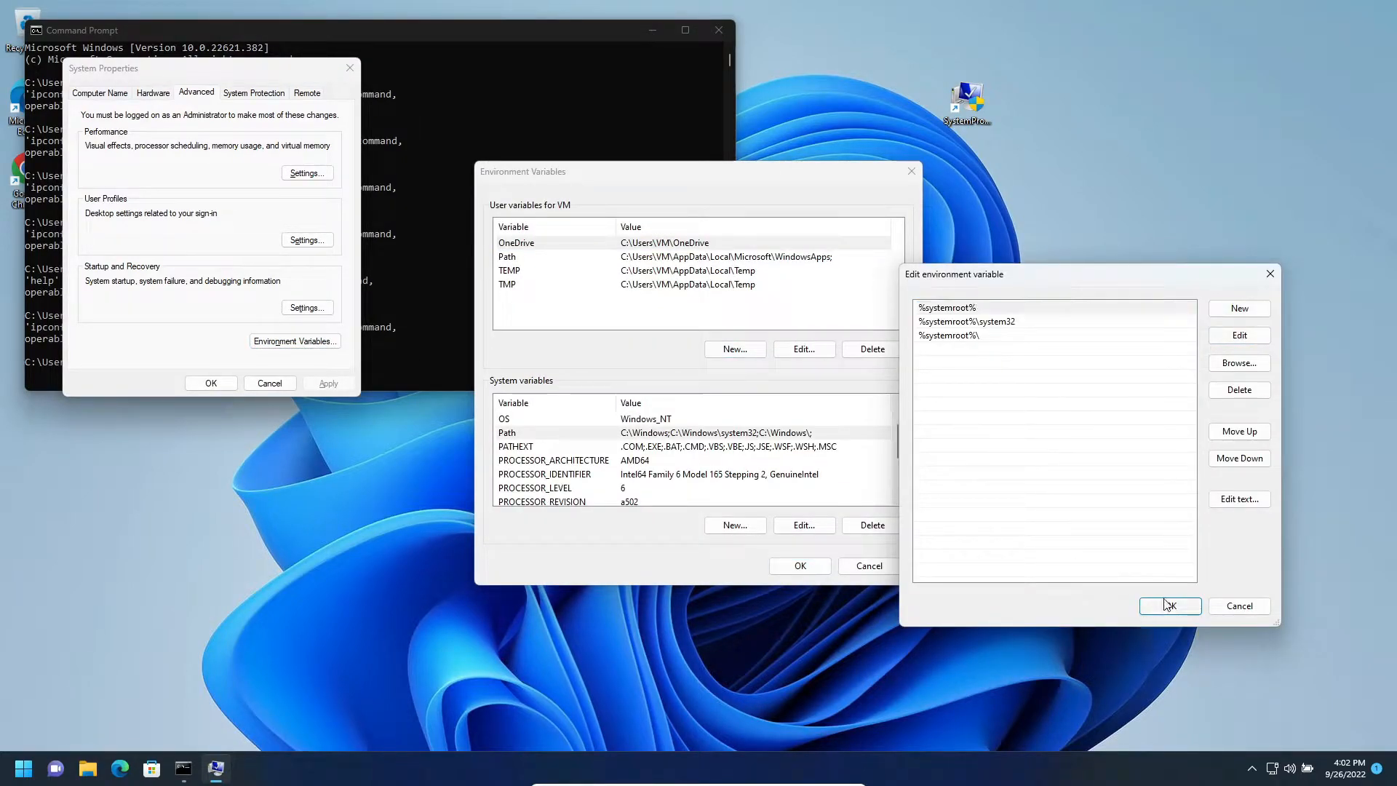
click(1170, 605)
click(788, 572)
click(205, 384)
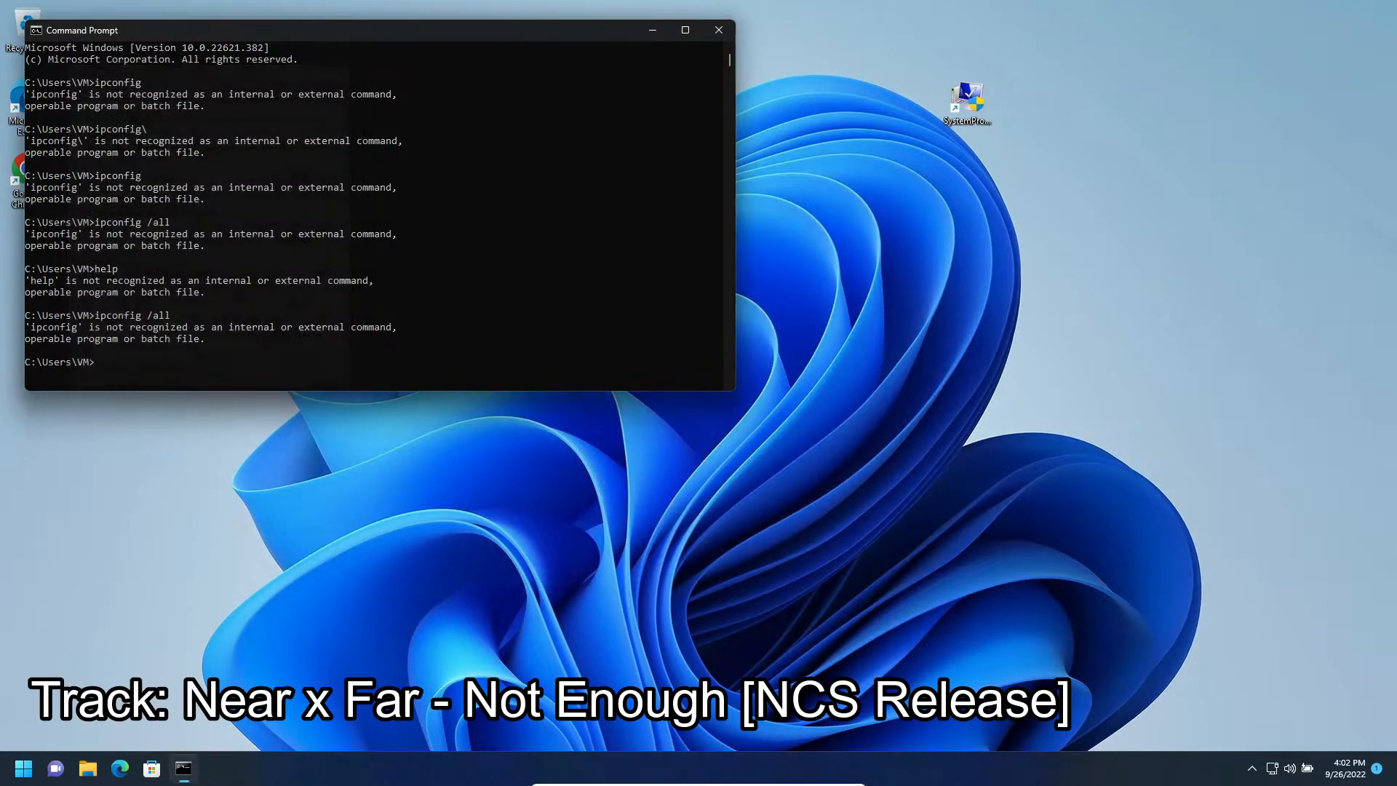
- Restart Windows so the changed Path variable takes effect
right_click(23, 768)
mouse_move(73, 711)
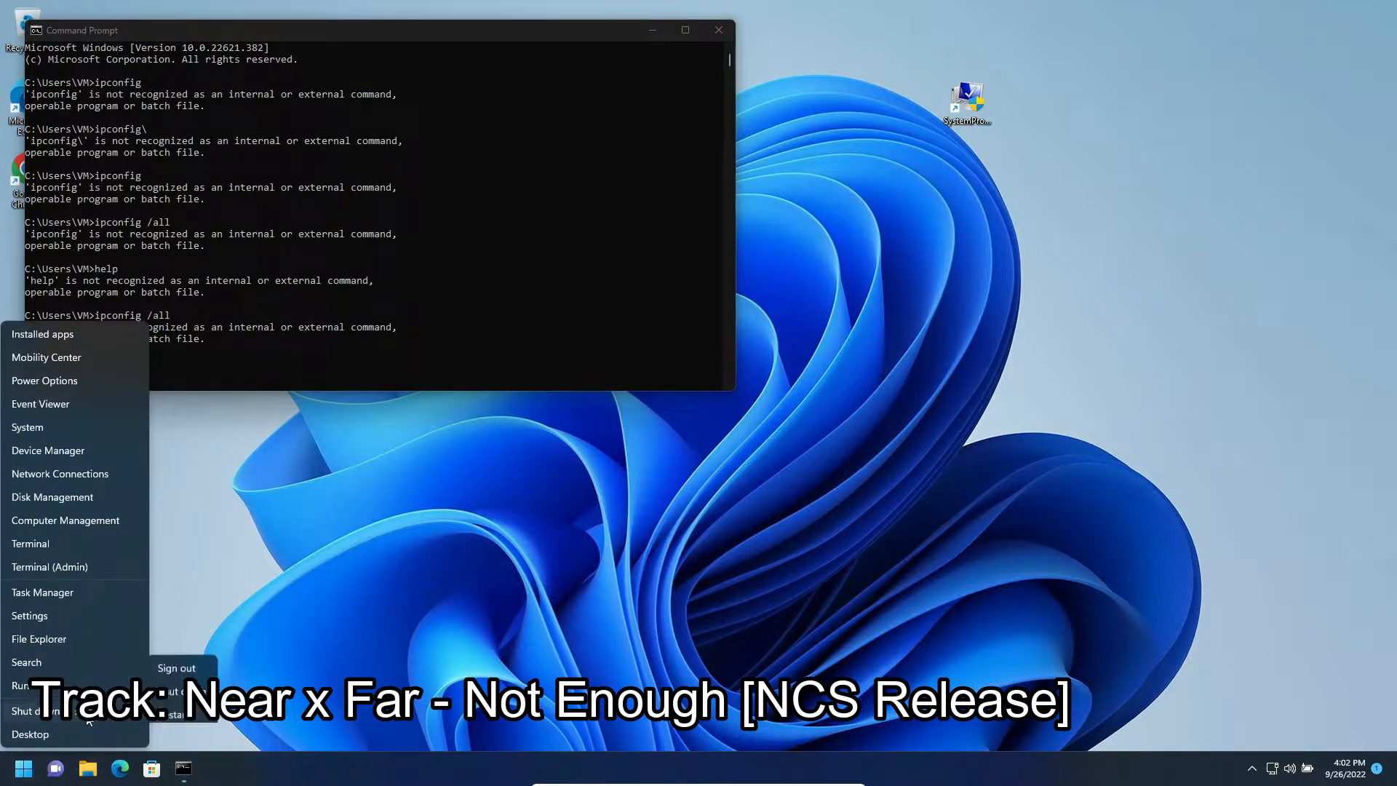
click(175, 707)
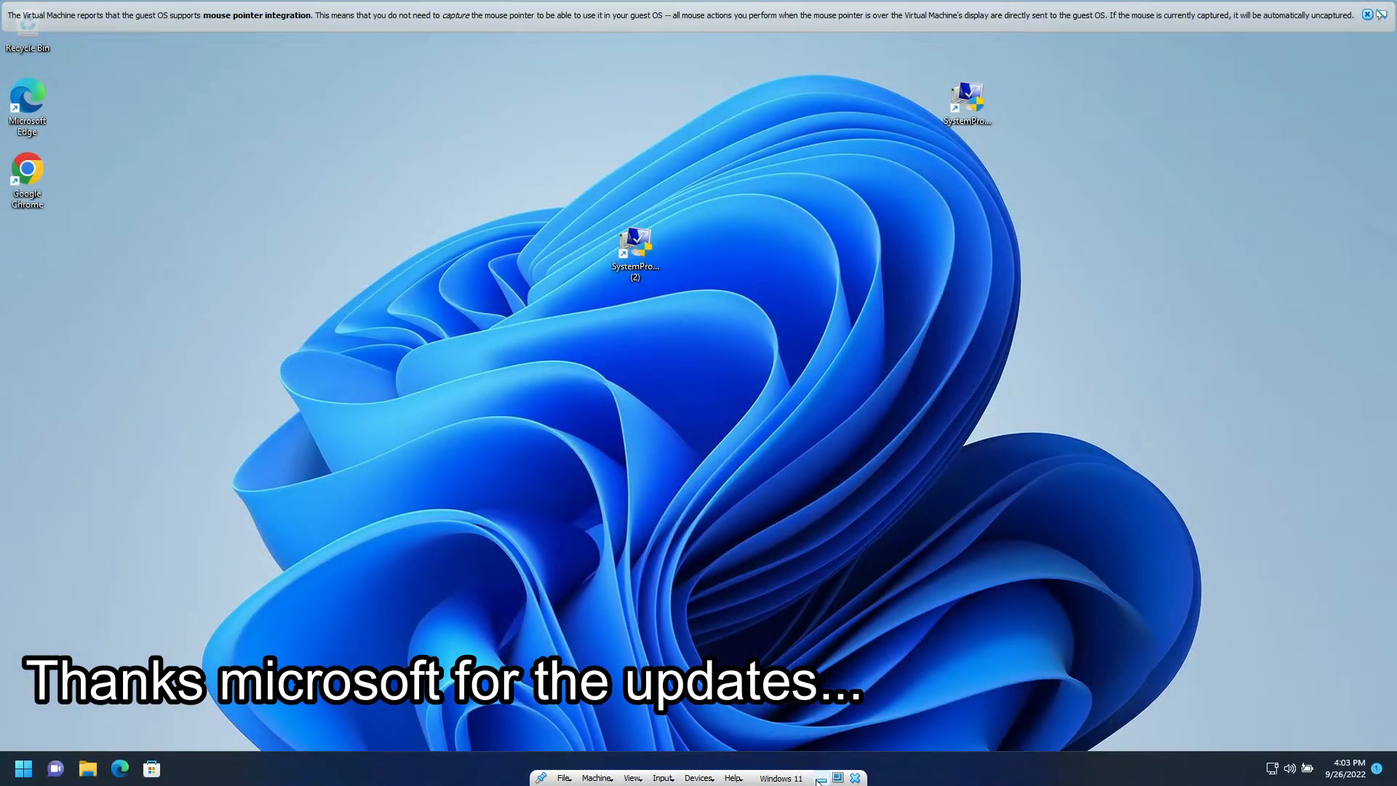
- Search for cmd, open a new Command Prompt, and run ipconfig to test the Path fix
click(24, 768)
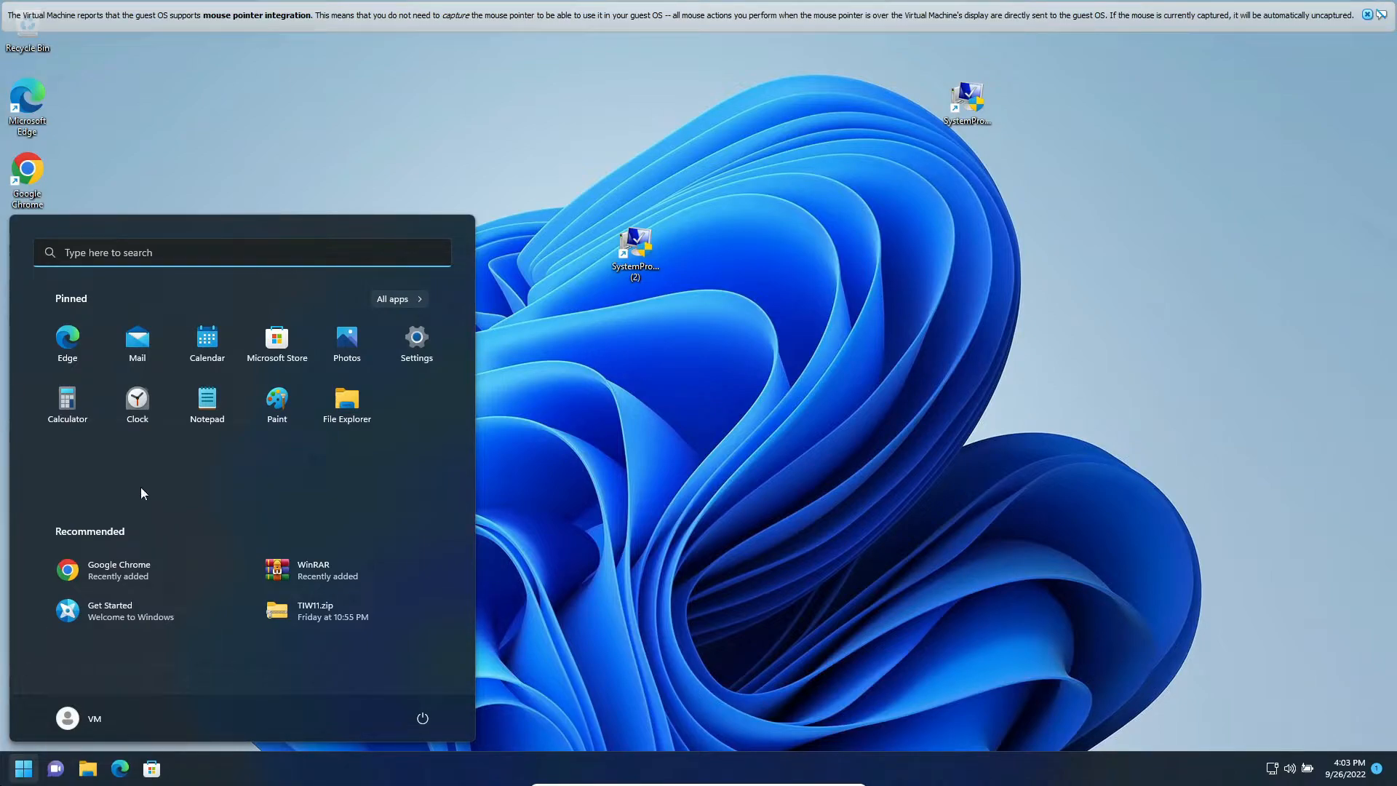
click(177, 256)
text(c)
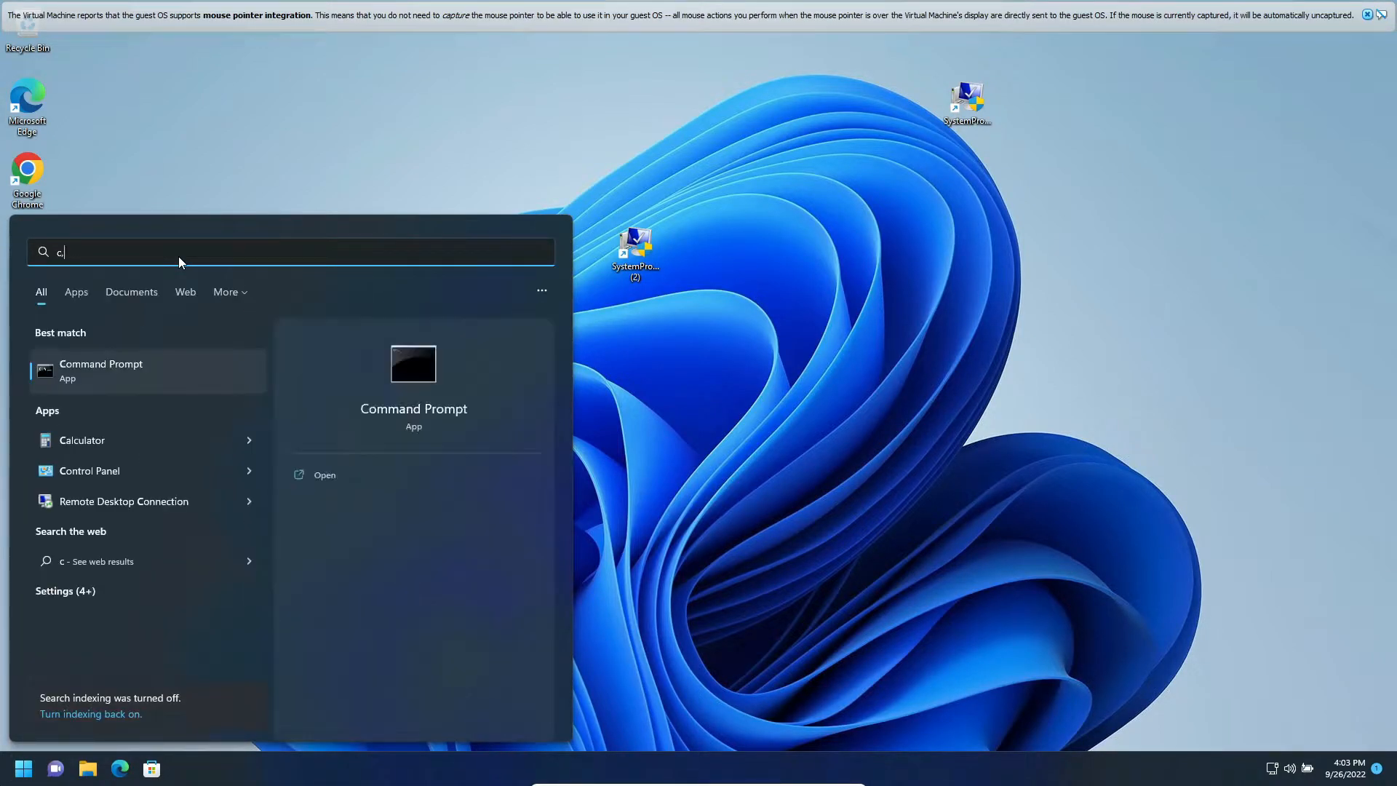
text(md)
key(Return)
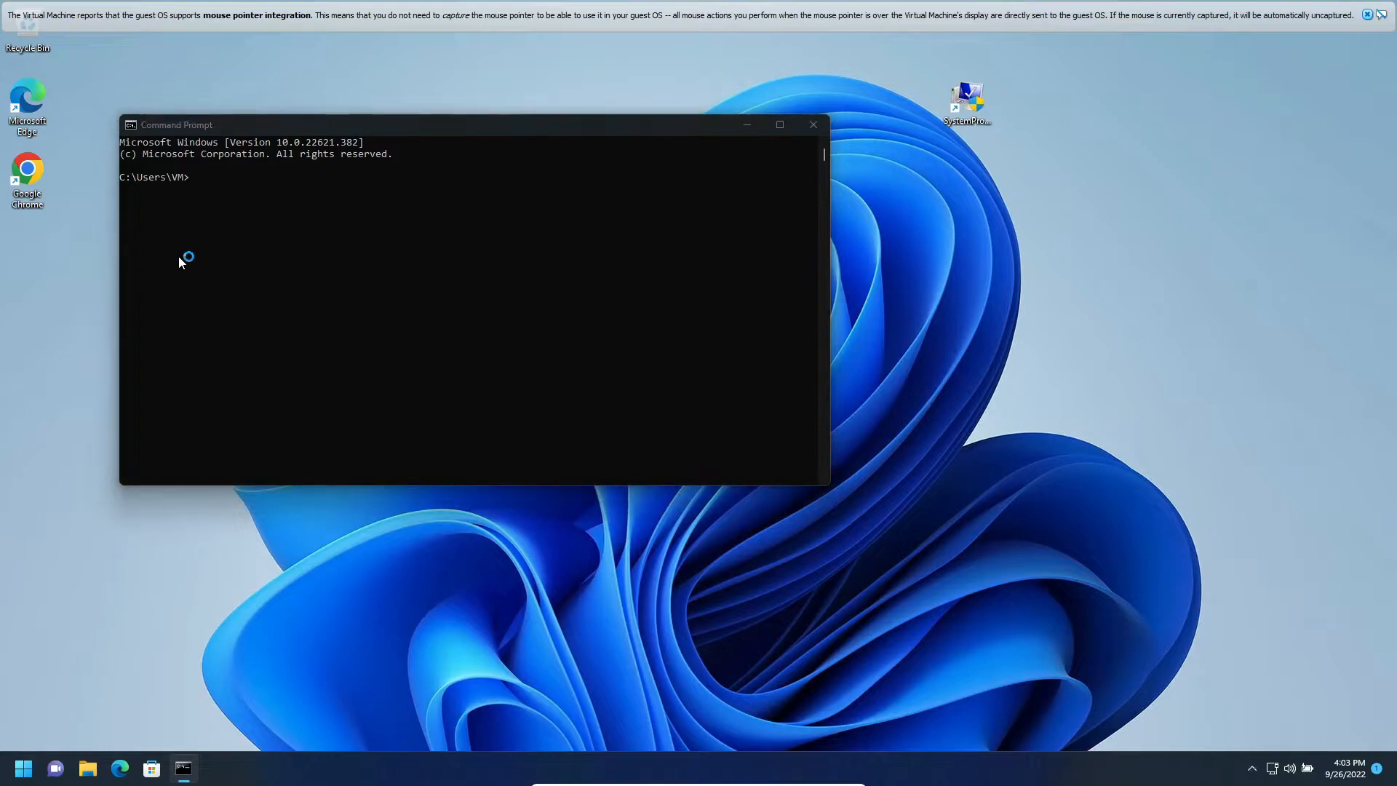
text(ipconfig)
key(Return)
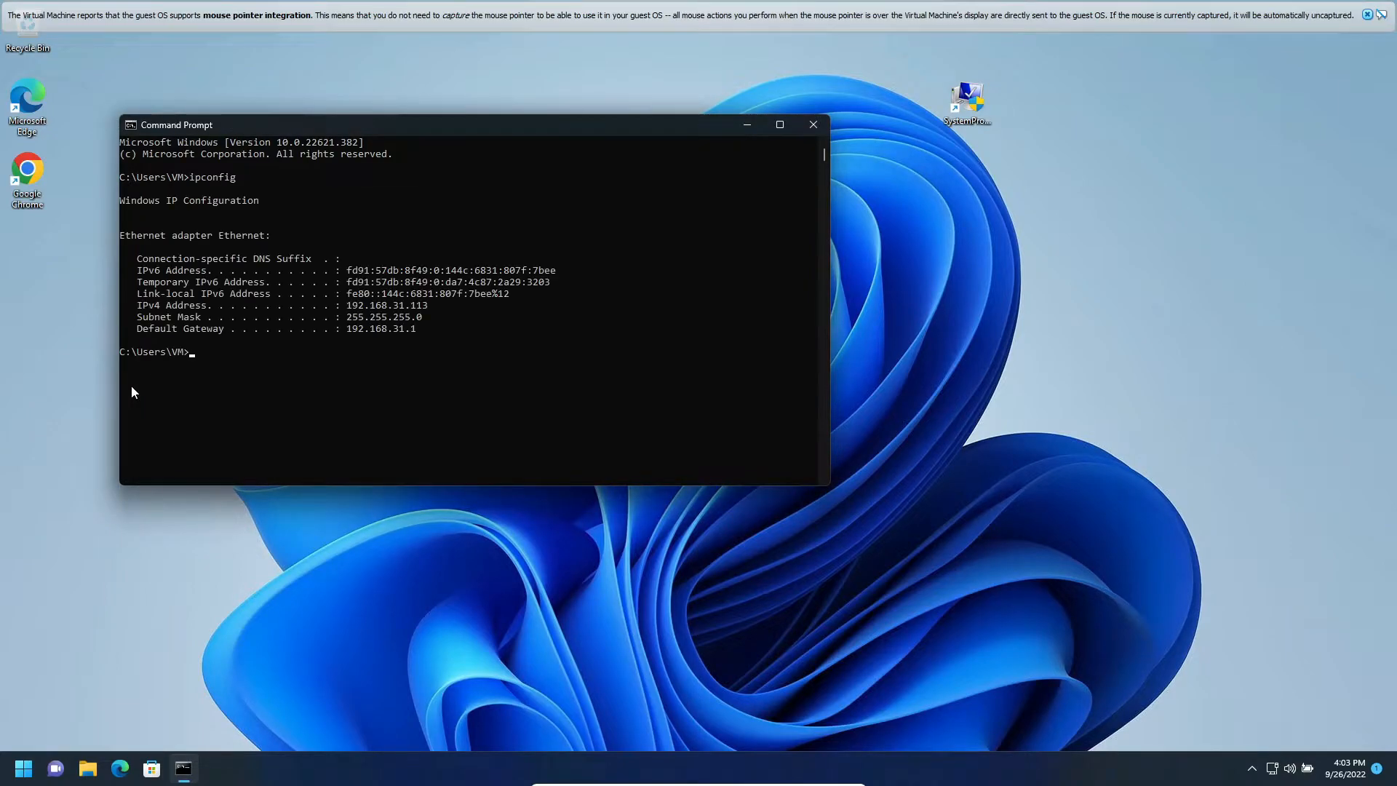
key(Up)
double_click(959, 108)
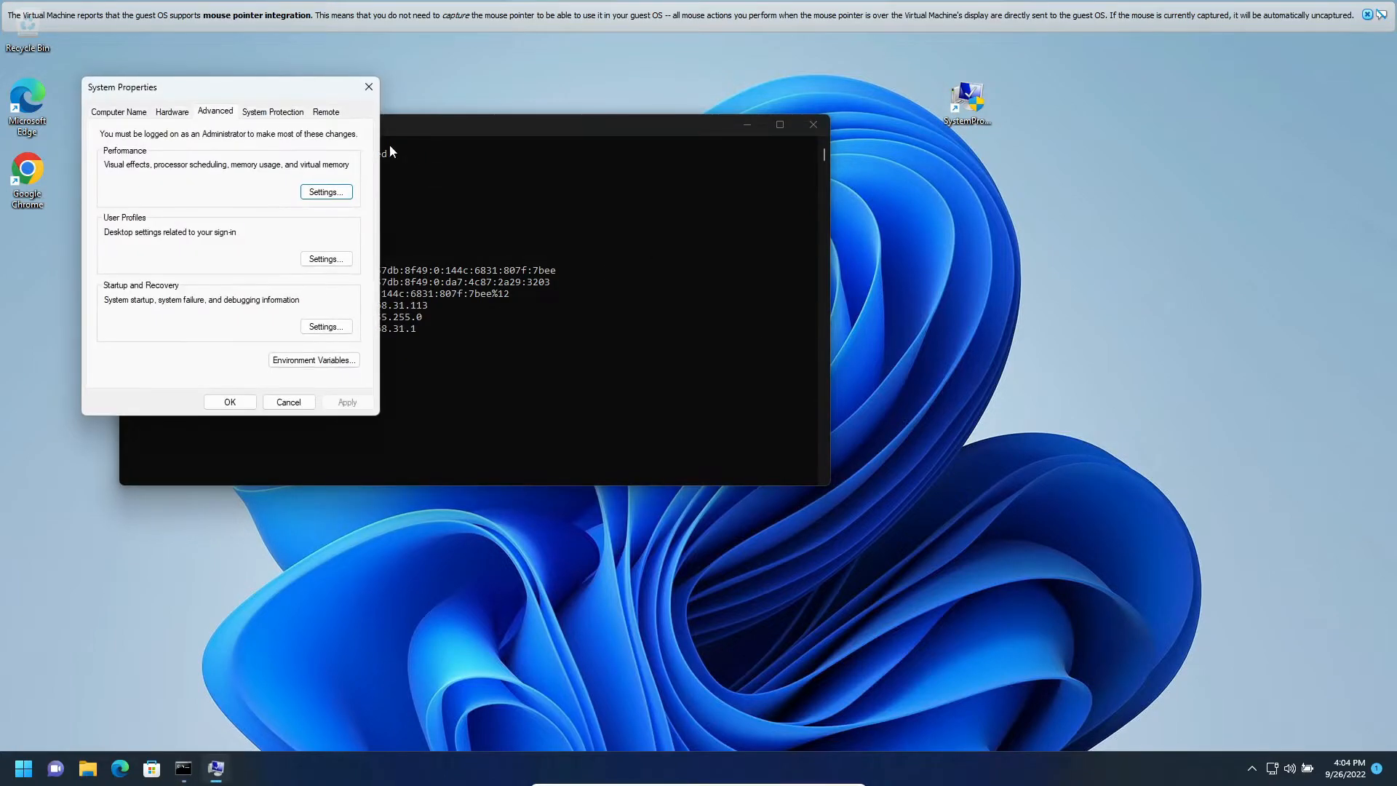
click(368, 84)
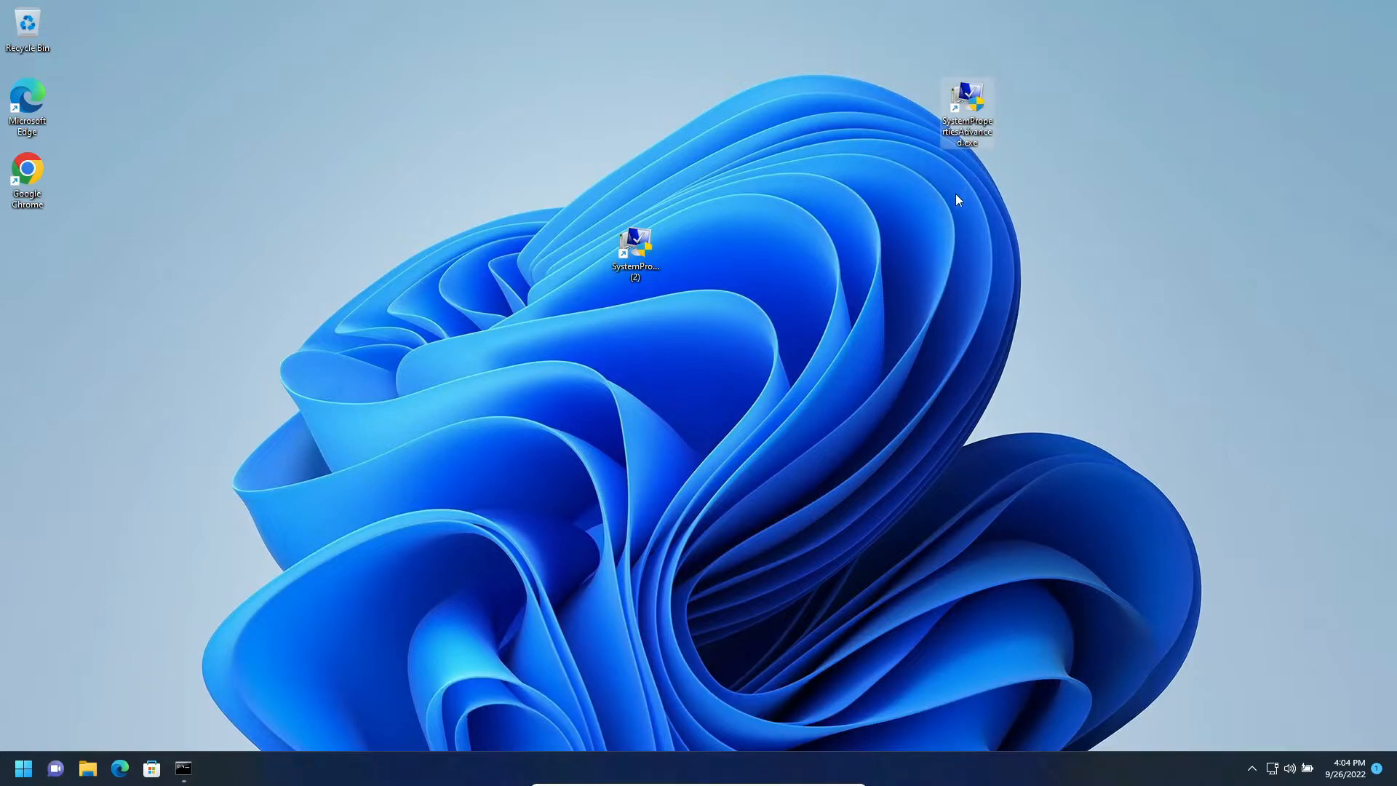
key(super+r)
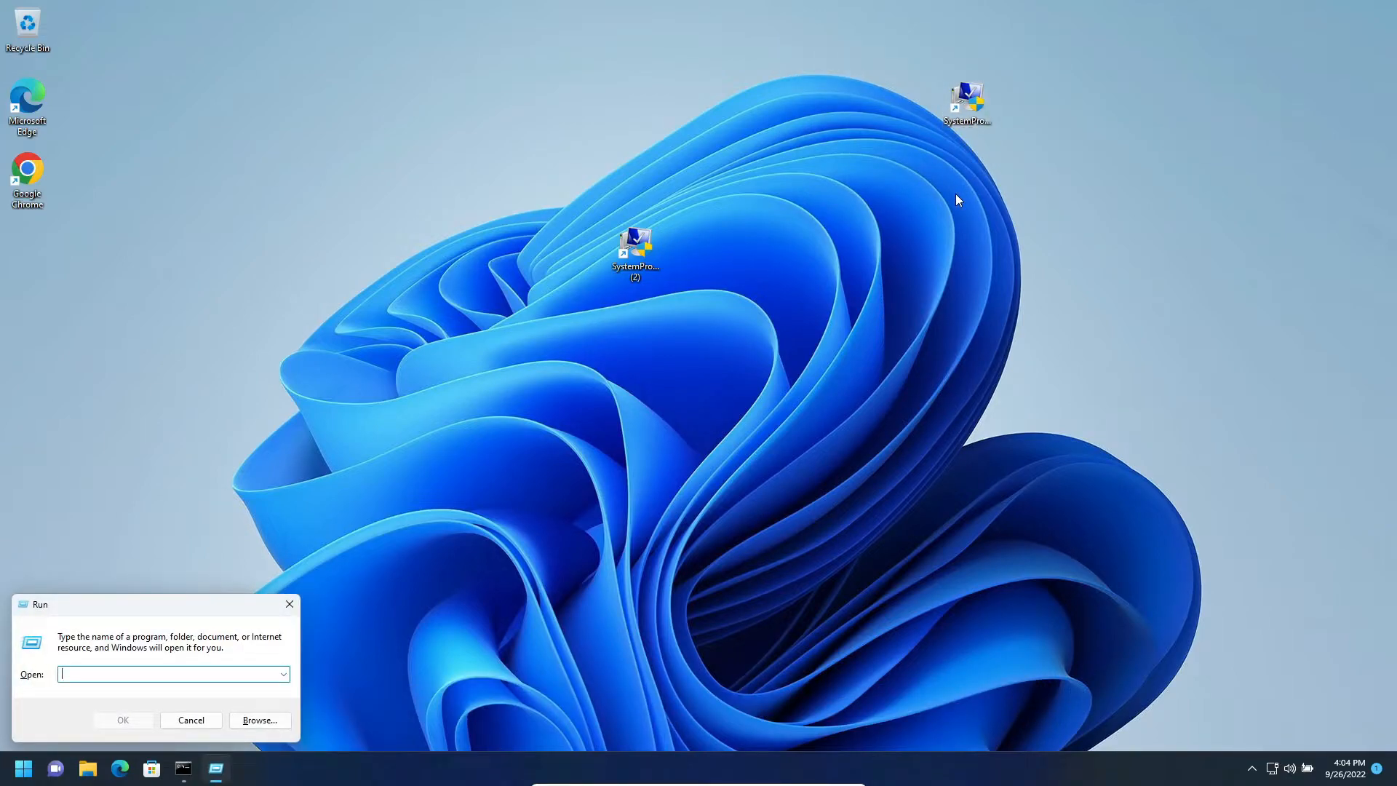
key(Escape)
- Open the Environment Variables dialog through the SystemPropertiesAdvanced.exe desktop shortcut
double_click(975, 109)
click(348, 380)
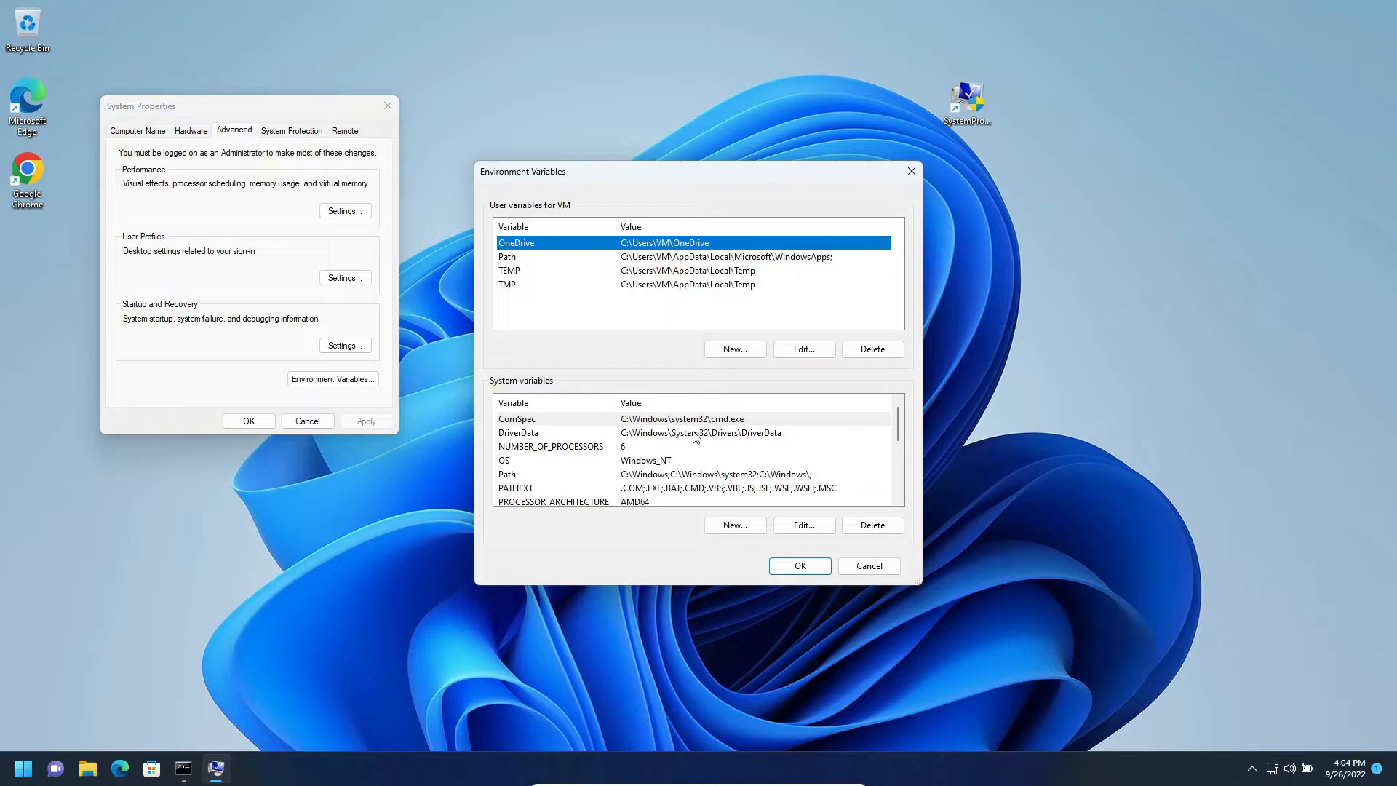
scroll(695, 439, down, 3)
- Create a system variable named Path with the value %systemroot%;%systemroot%\system32
click(735, 526)
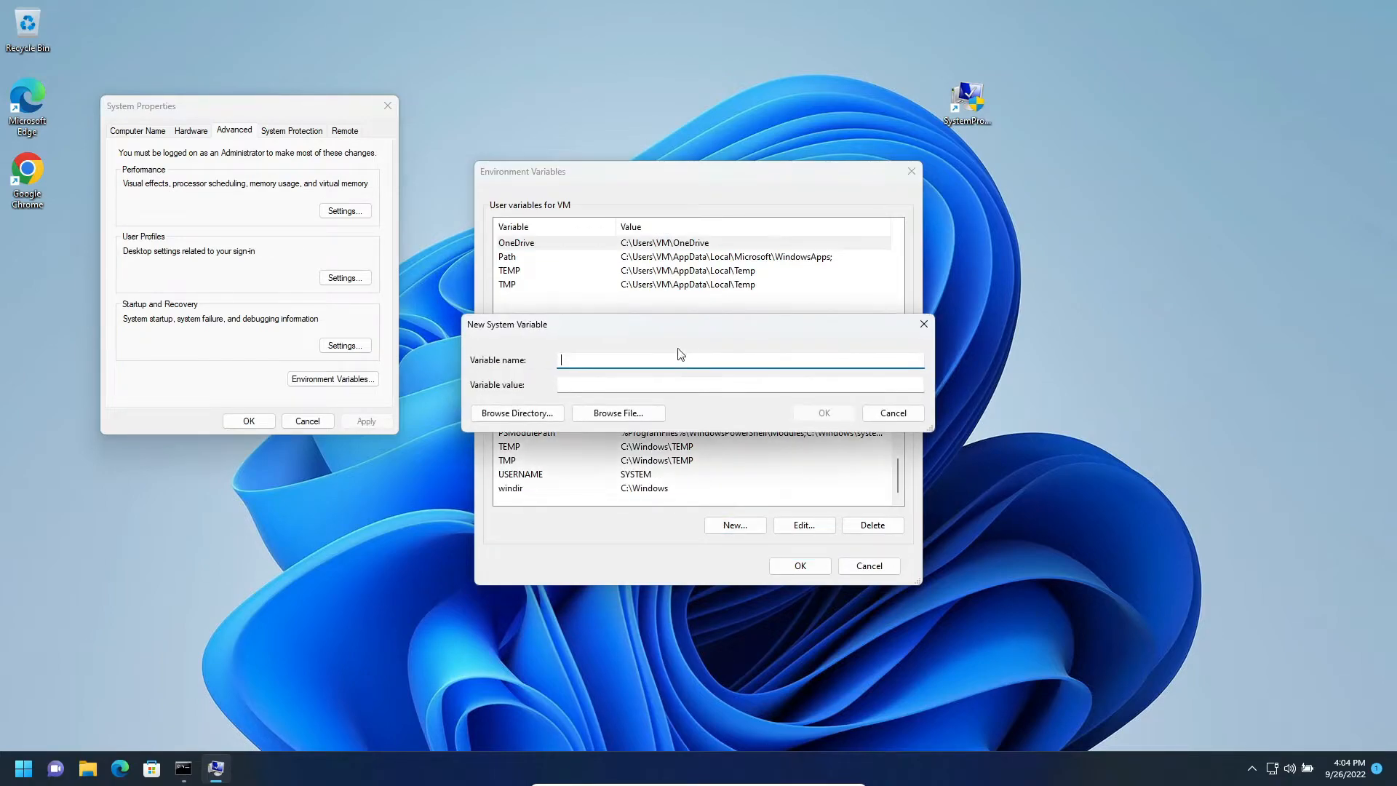
click(654, 386)
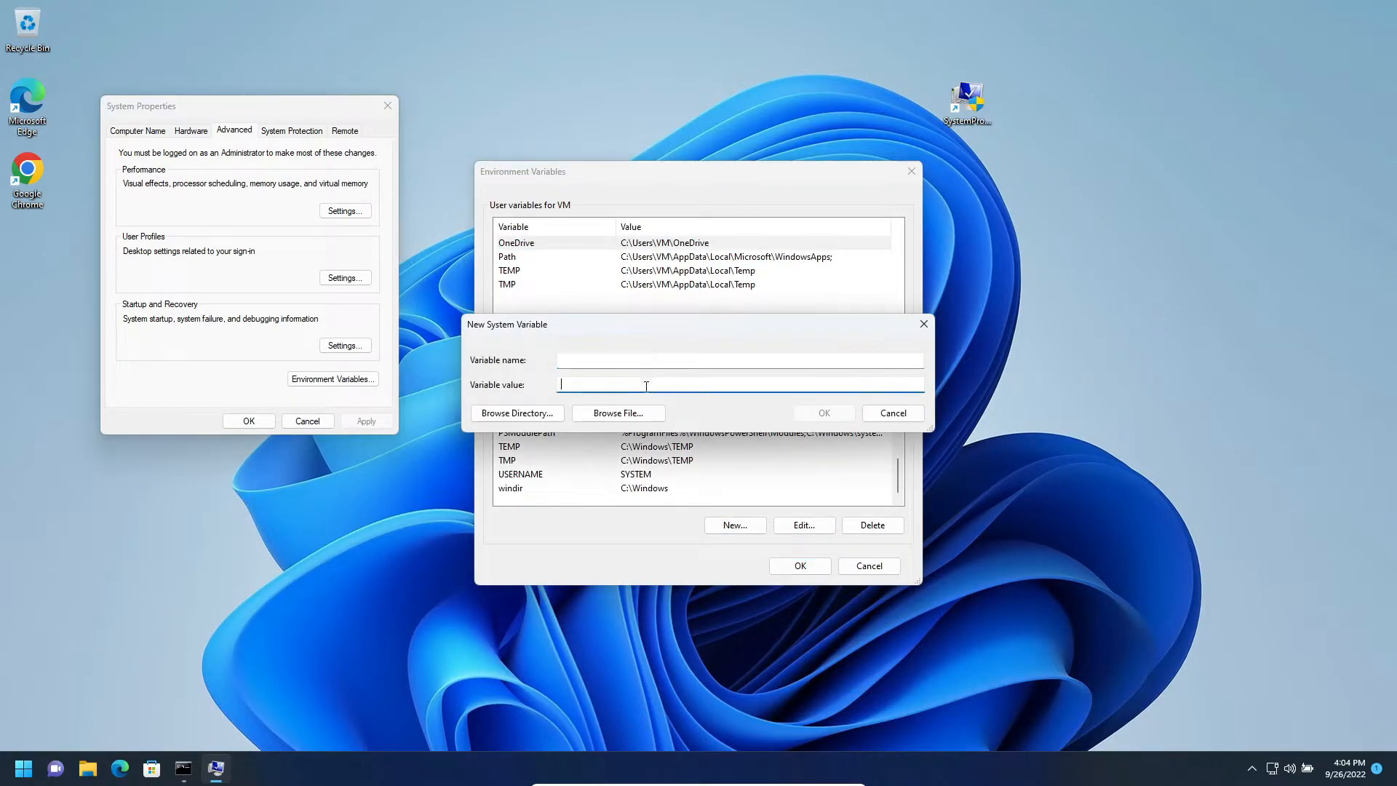
text(%sssy)
key(Left)
key(Left)
key(Left)
key(Left)
key(BackSpace)
key(BackSpace)
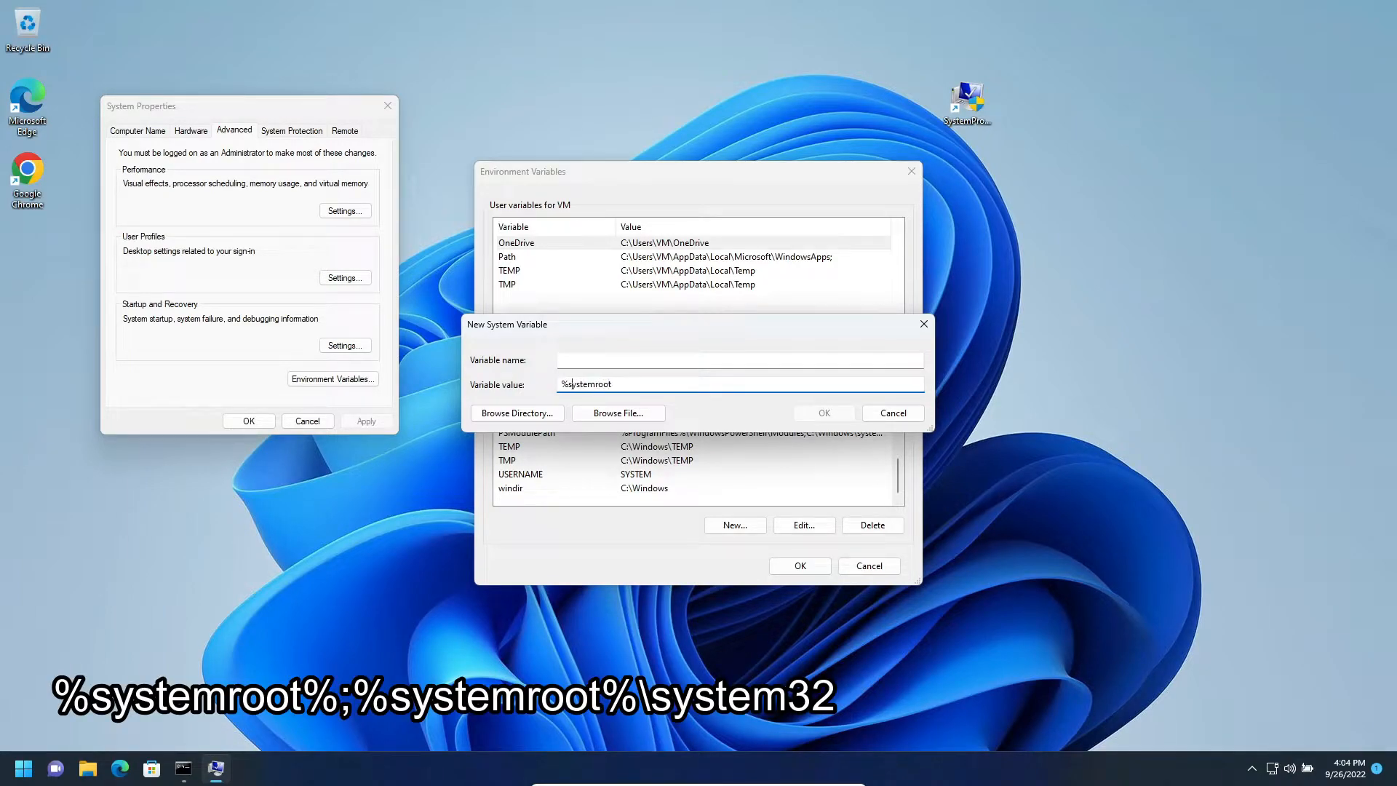
text(%;%system)
click(603, 357)
text(Path)
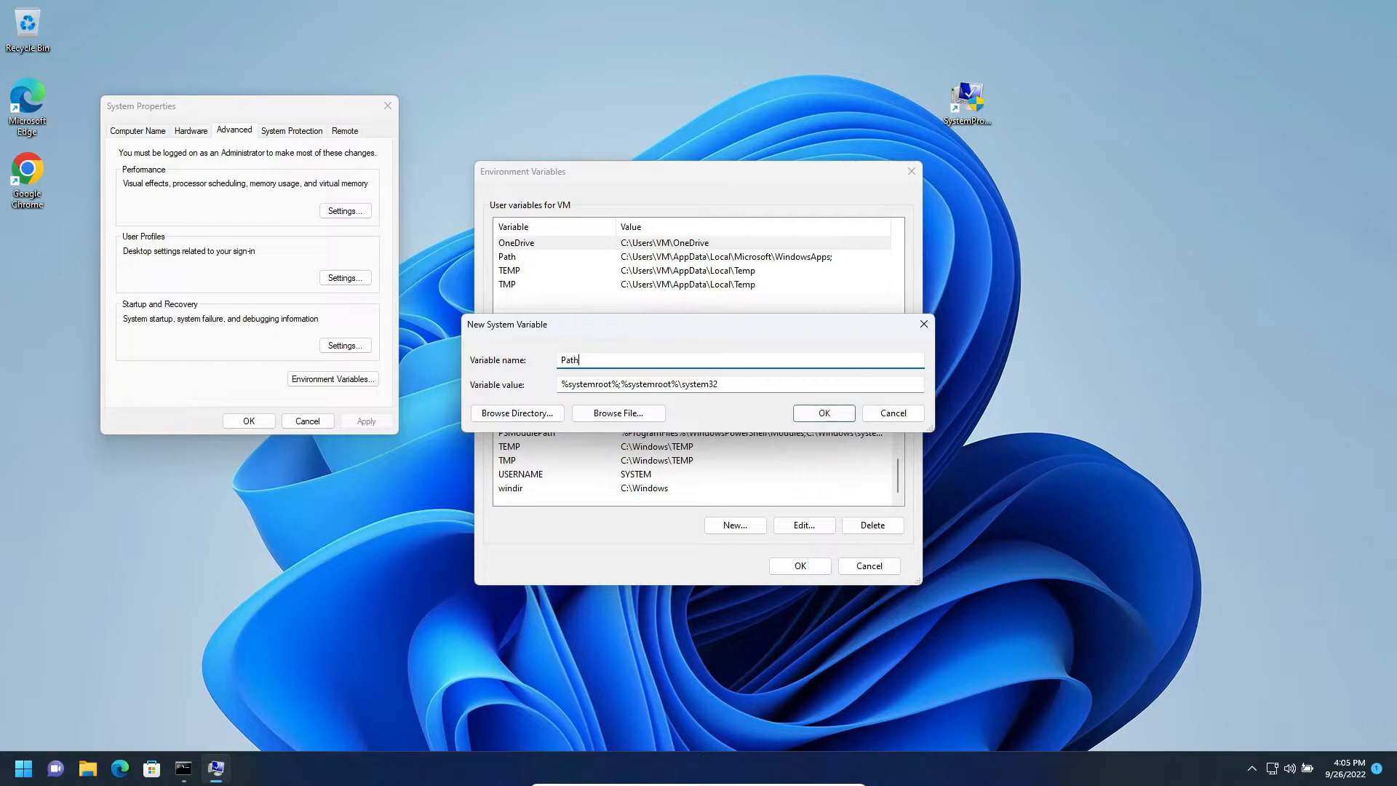
key(Return)
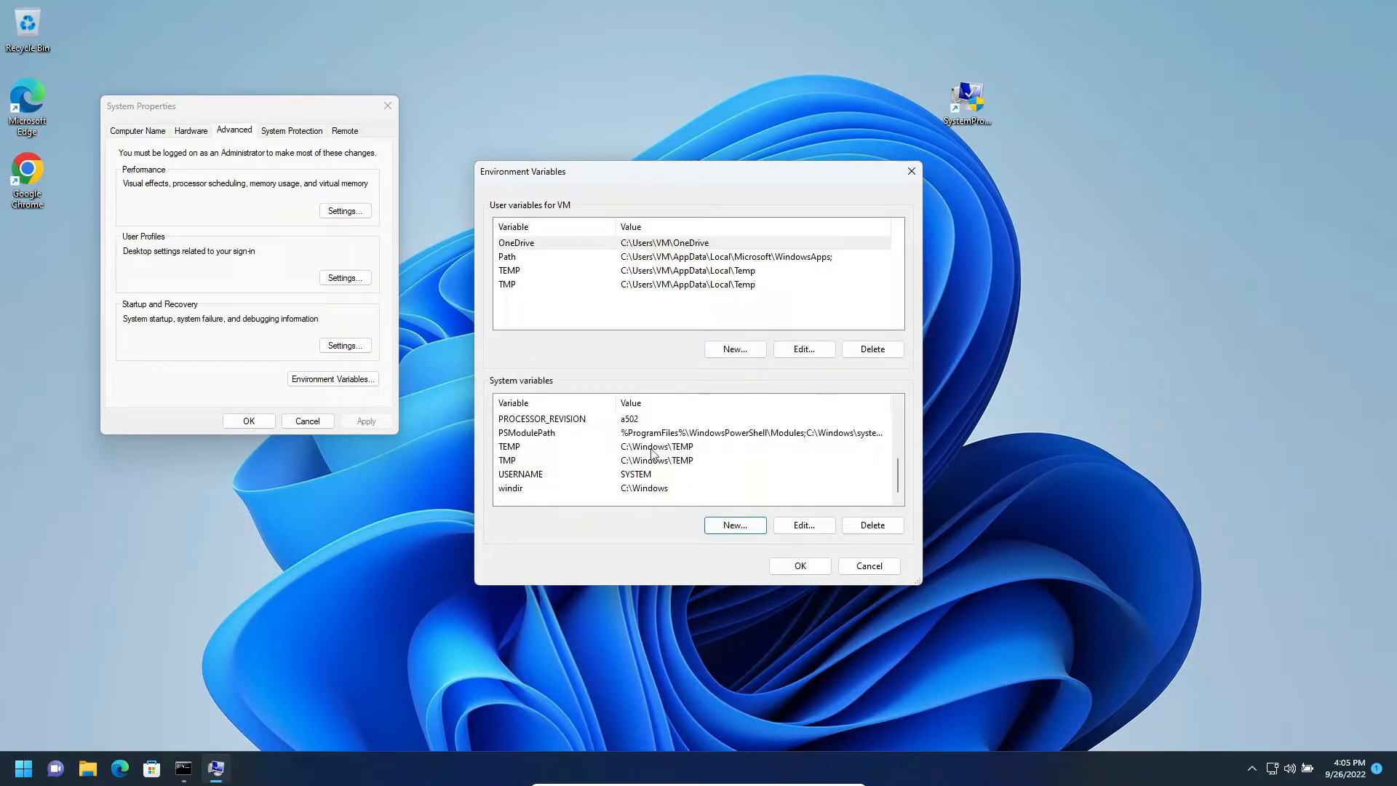
- Enlarge the Environment Variables dialog and look through the system variables with their full values
drag(914, 583, 1061, 661)
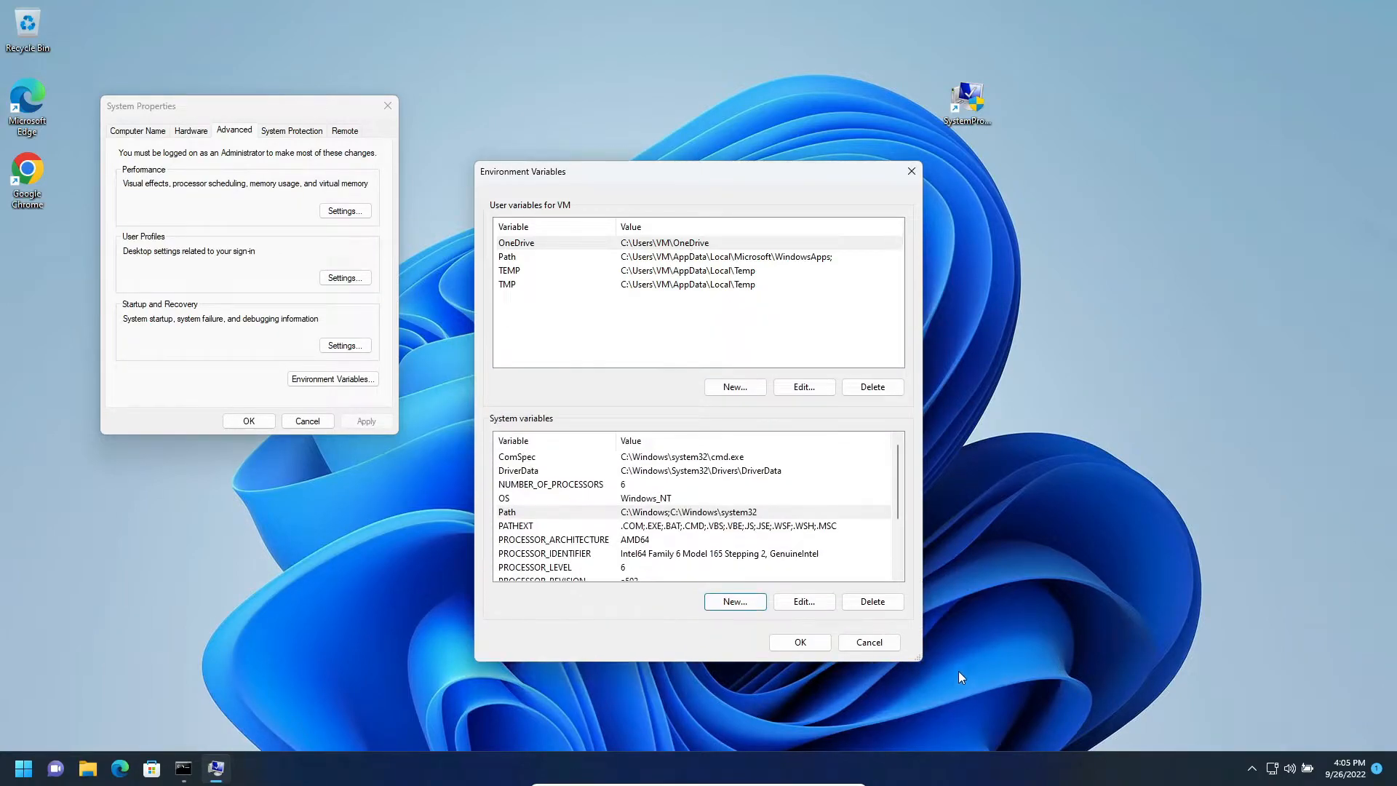
drag(923, 655, 1291, 736)
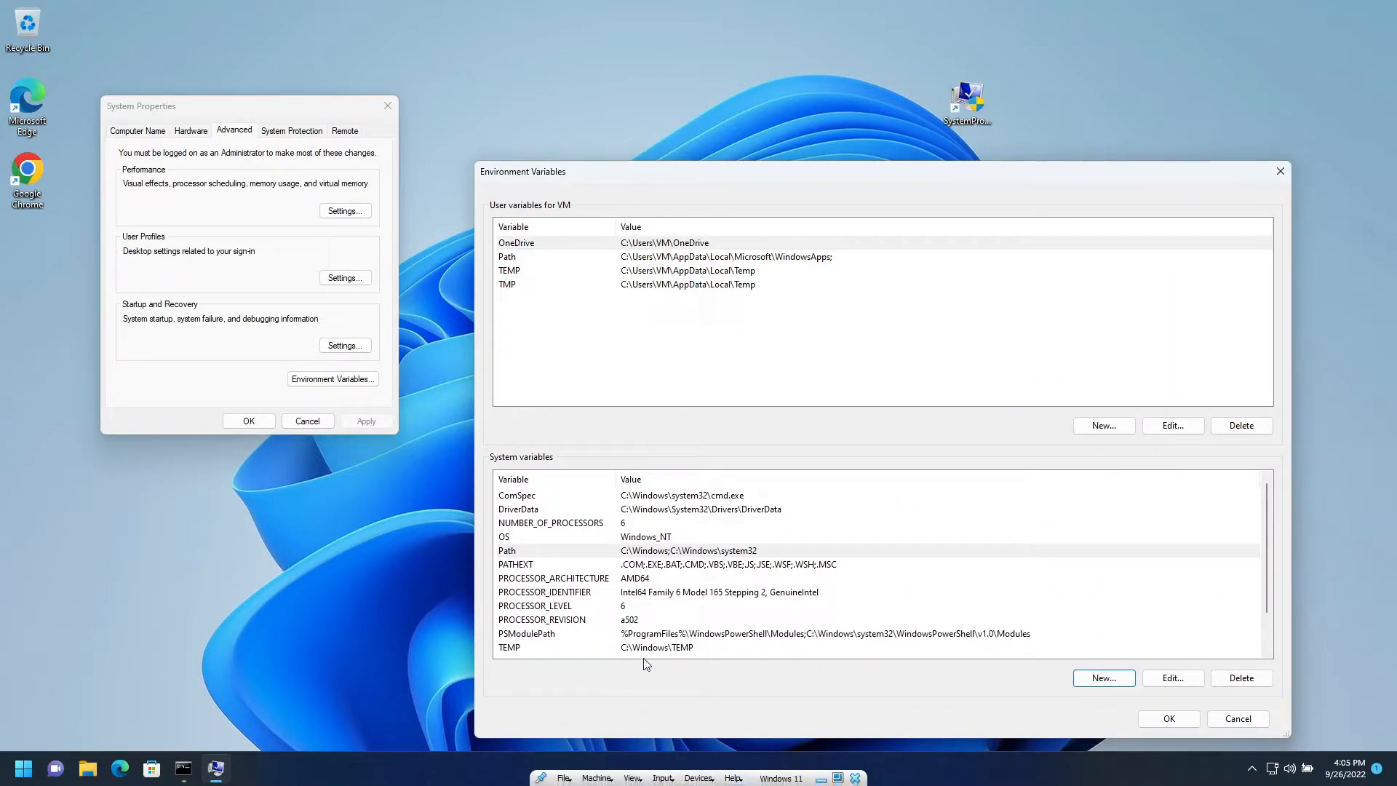
scroll(711, 578, down, 1)
scroll(736, 612, up, 1)
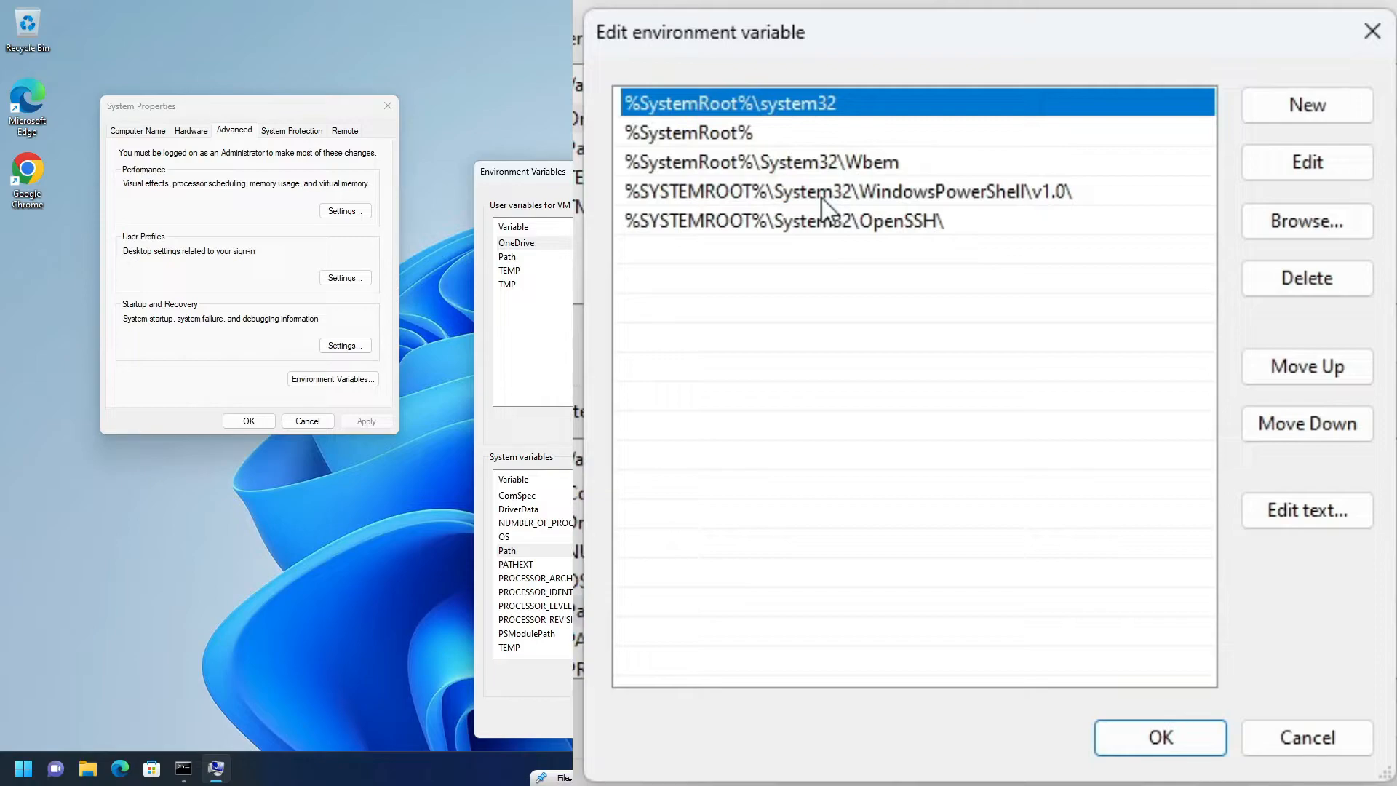
- Open the Path system variable to review its folder entries, and close the editor
double_click(611, 551)
click(847, 237)
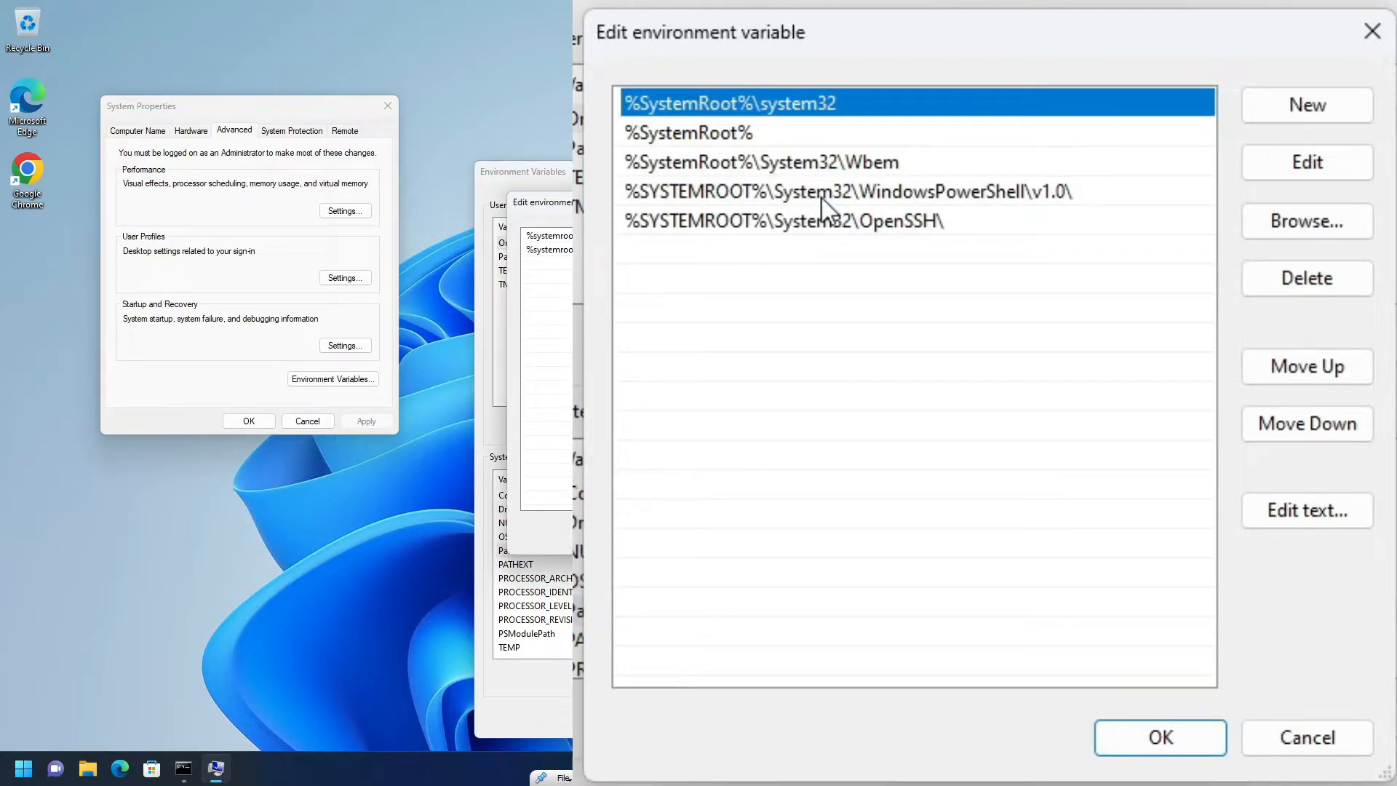
click(779, 534)
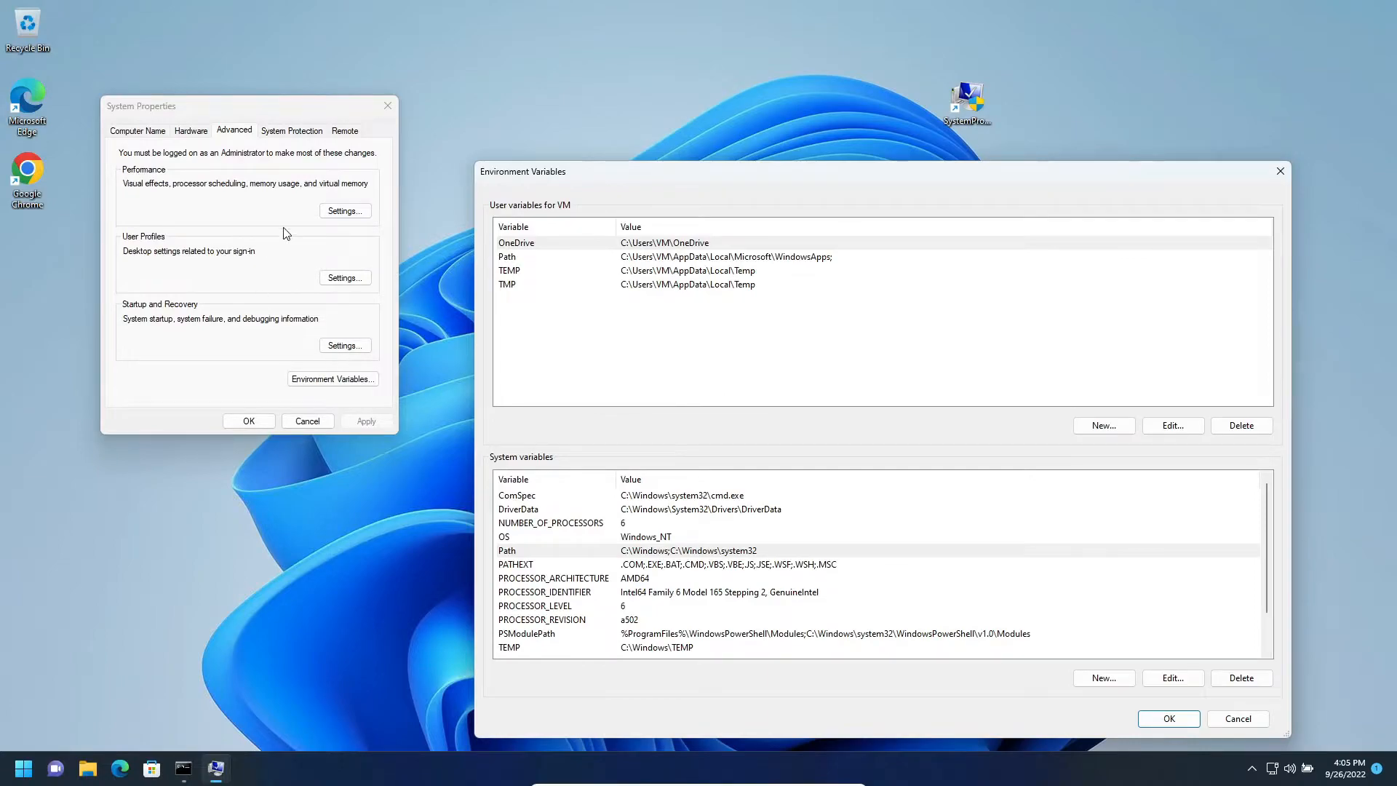
click(287, 133)
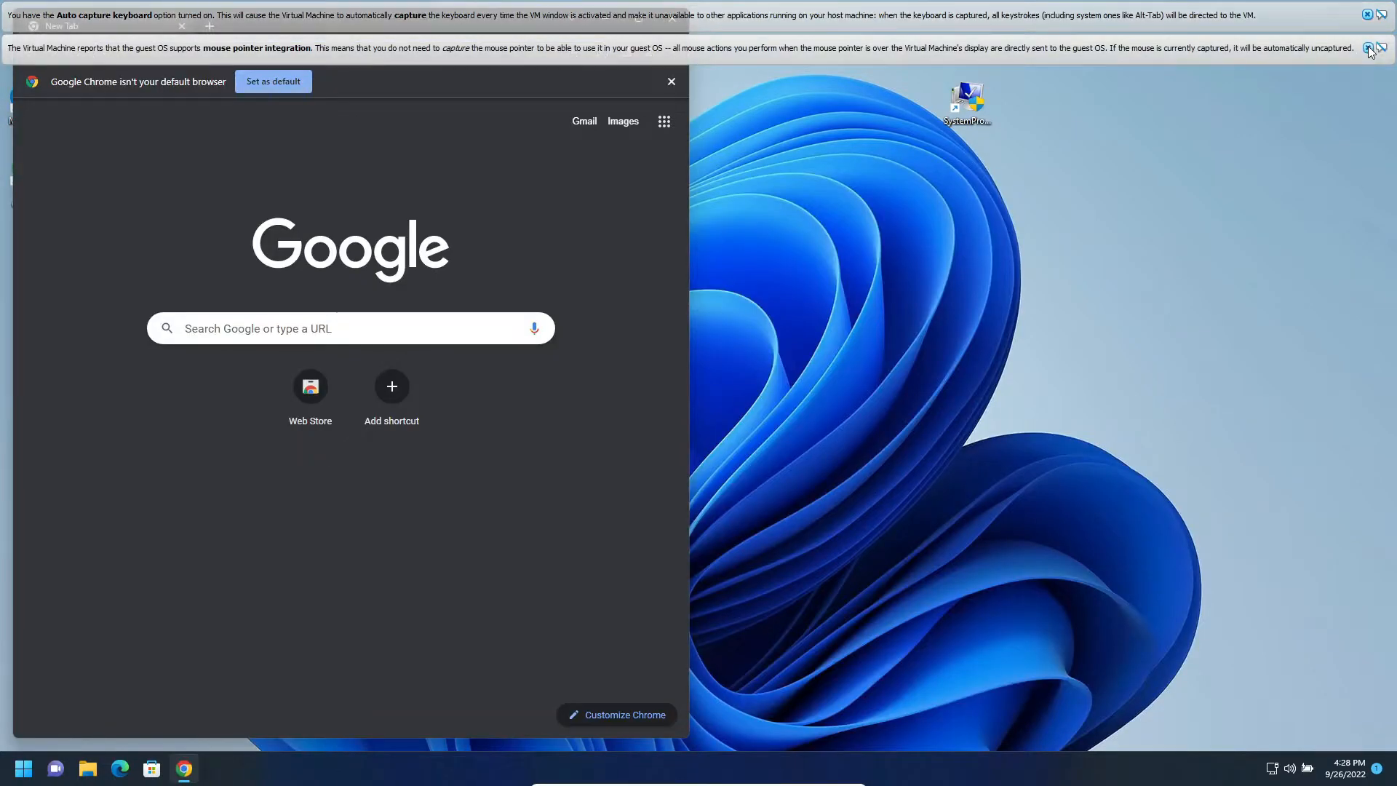
click(1368, 48)
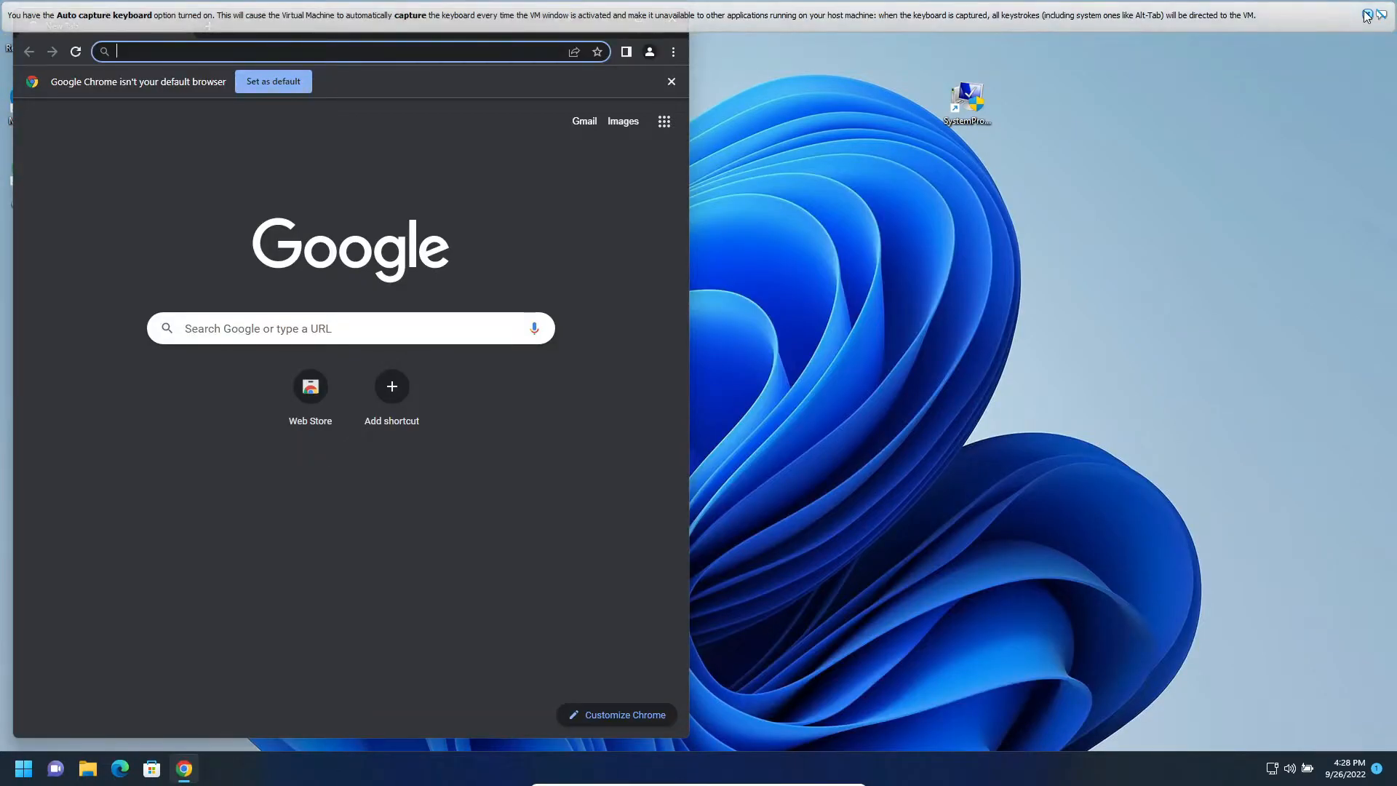
- Search Google for "microsoft image repair" and accept the cookie consent
click(1368, 15)
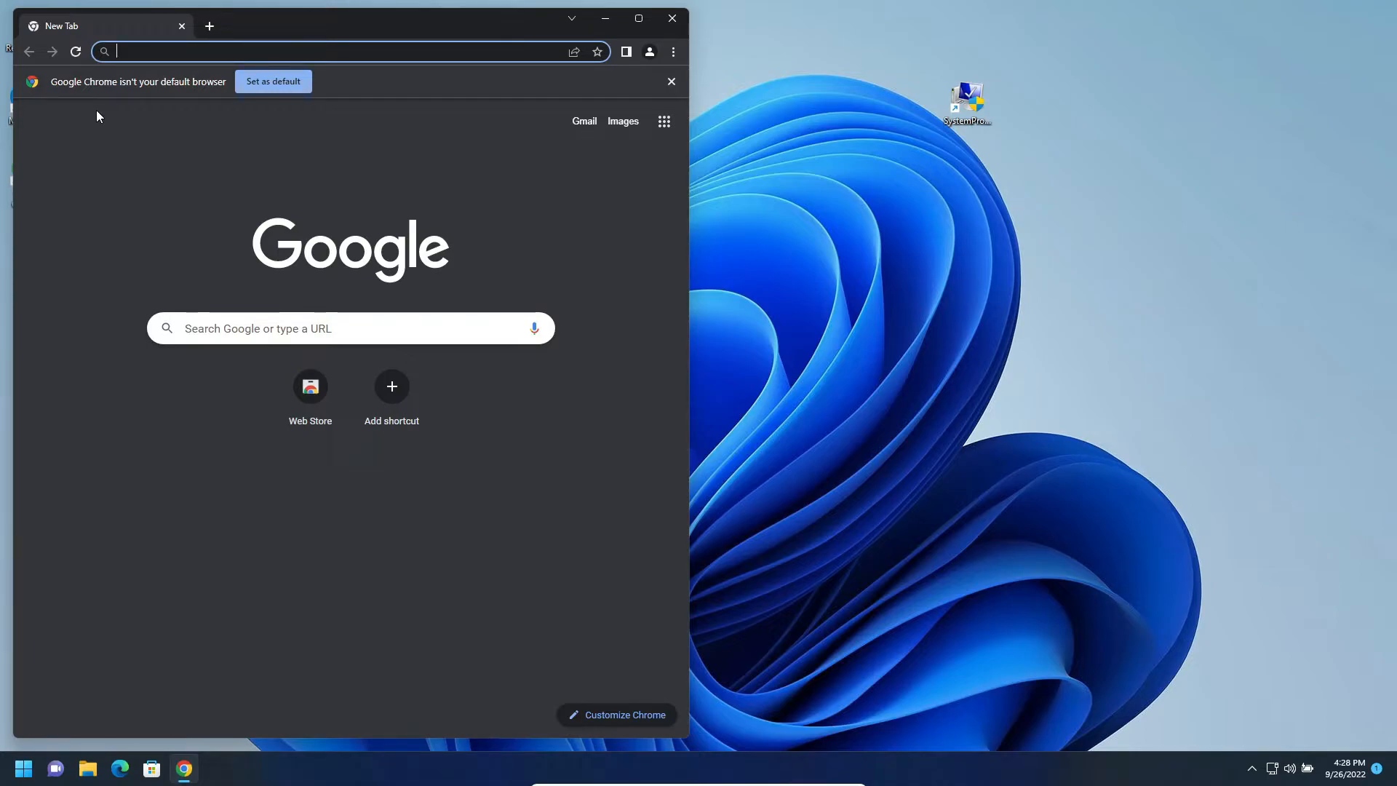
text(mic)
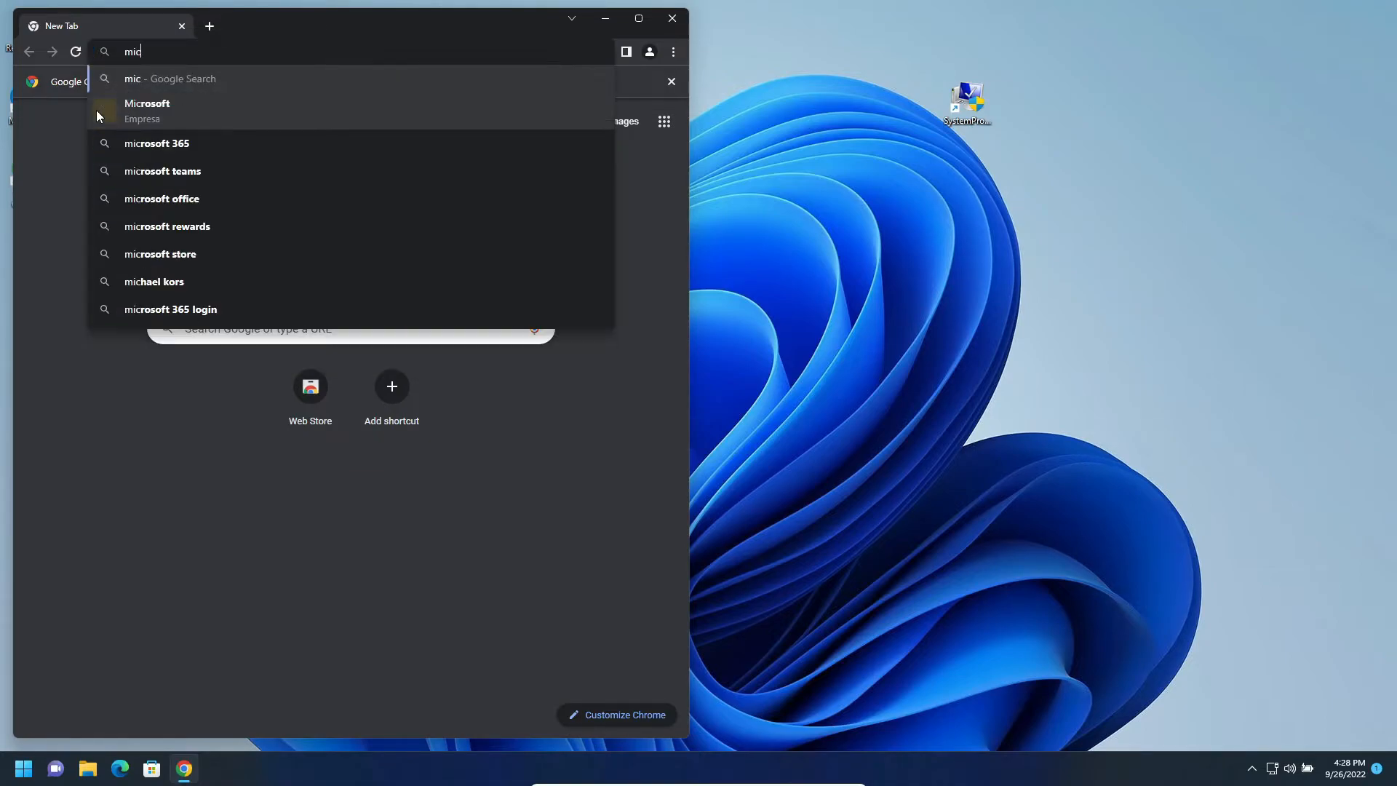
text(rosoft sy)
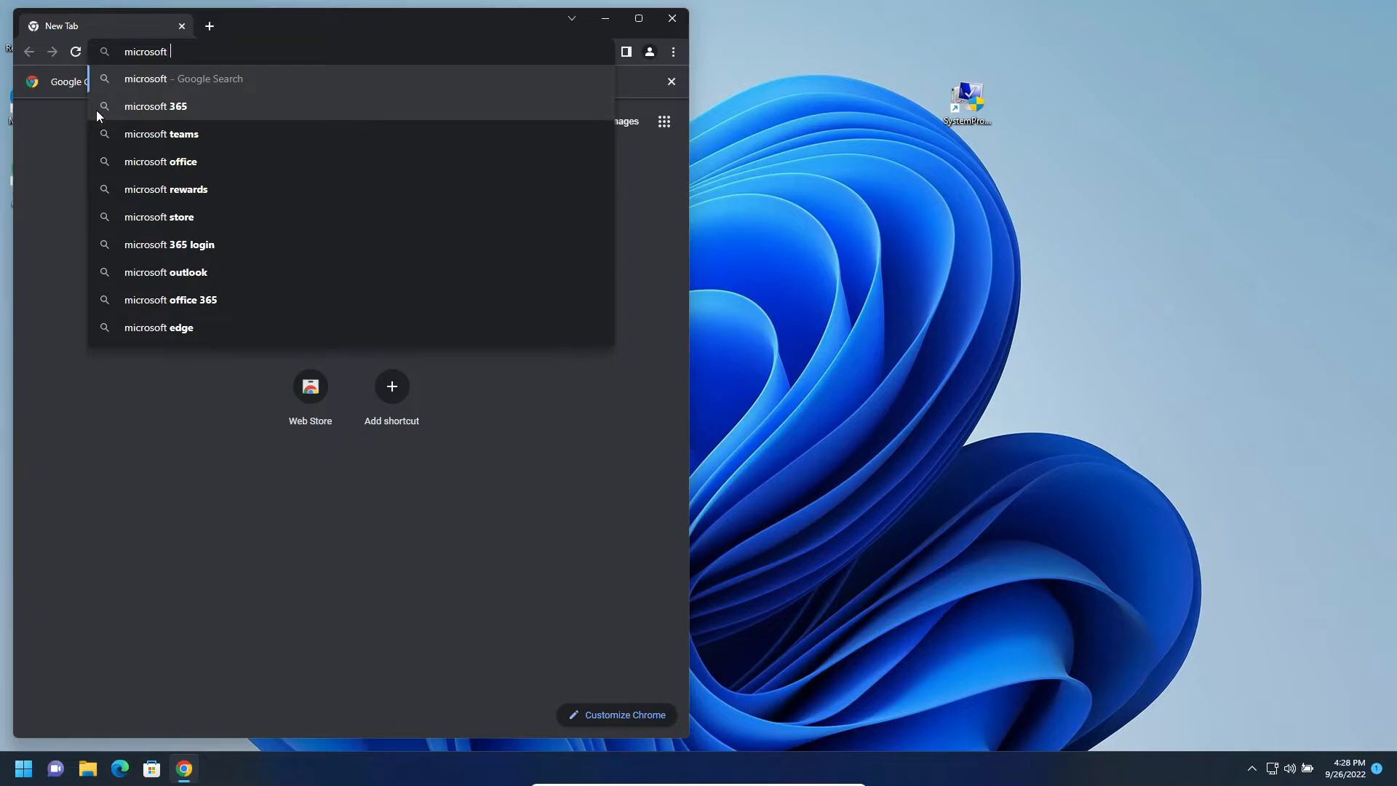
key(BackSpace)
key(BackSpace)
text(image repair)
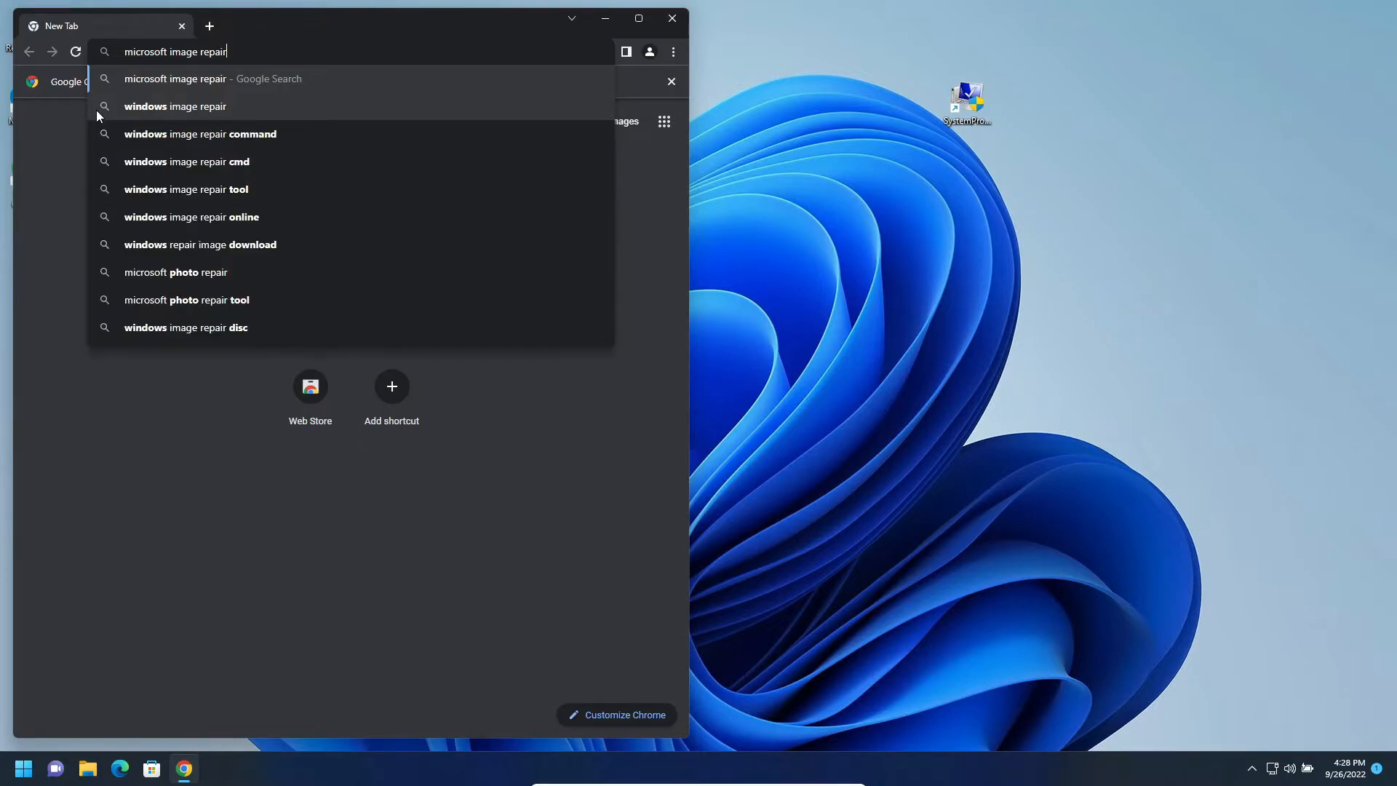
key(Return)
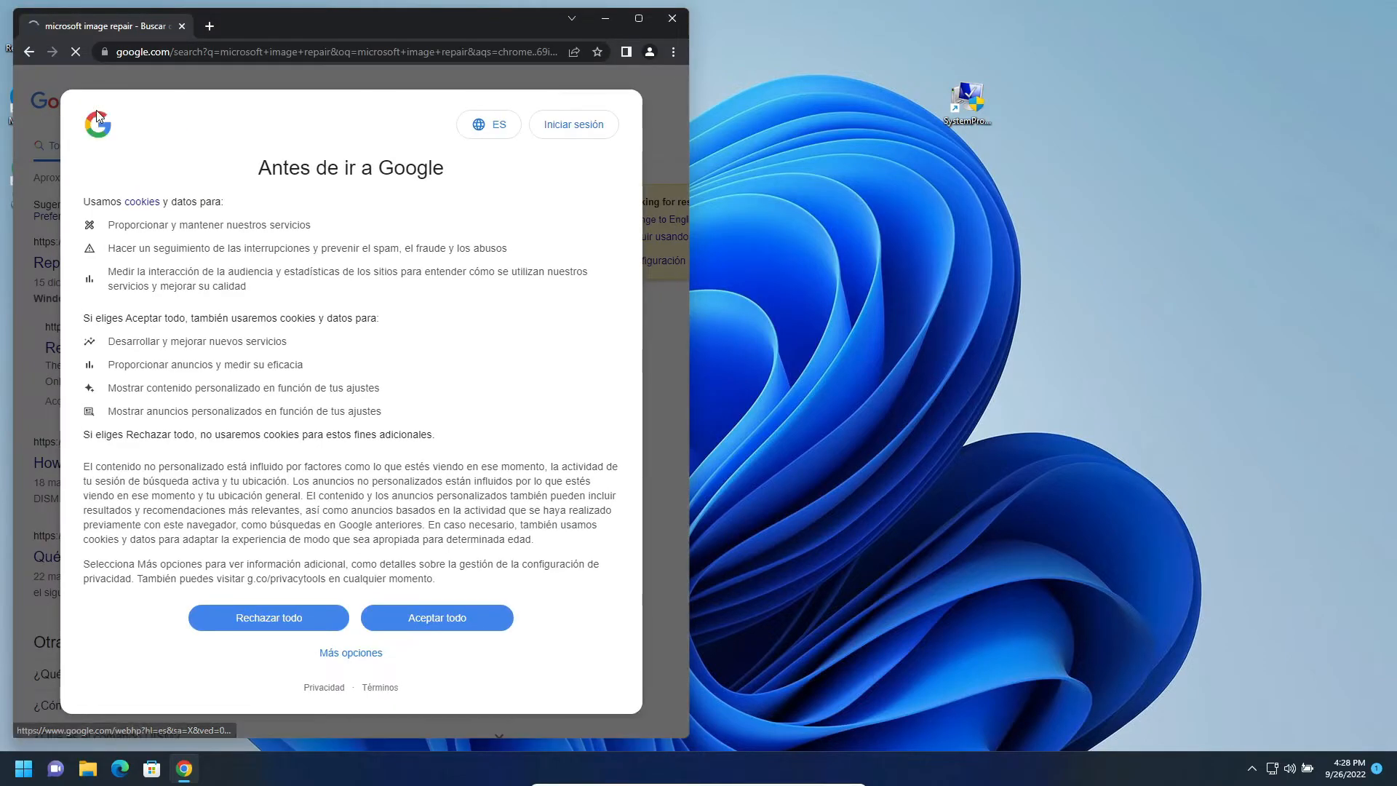
click(423, 620)
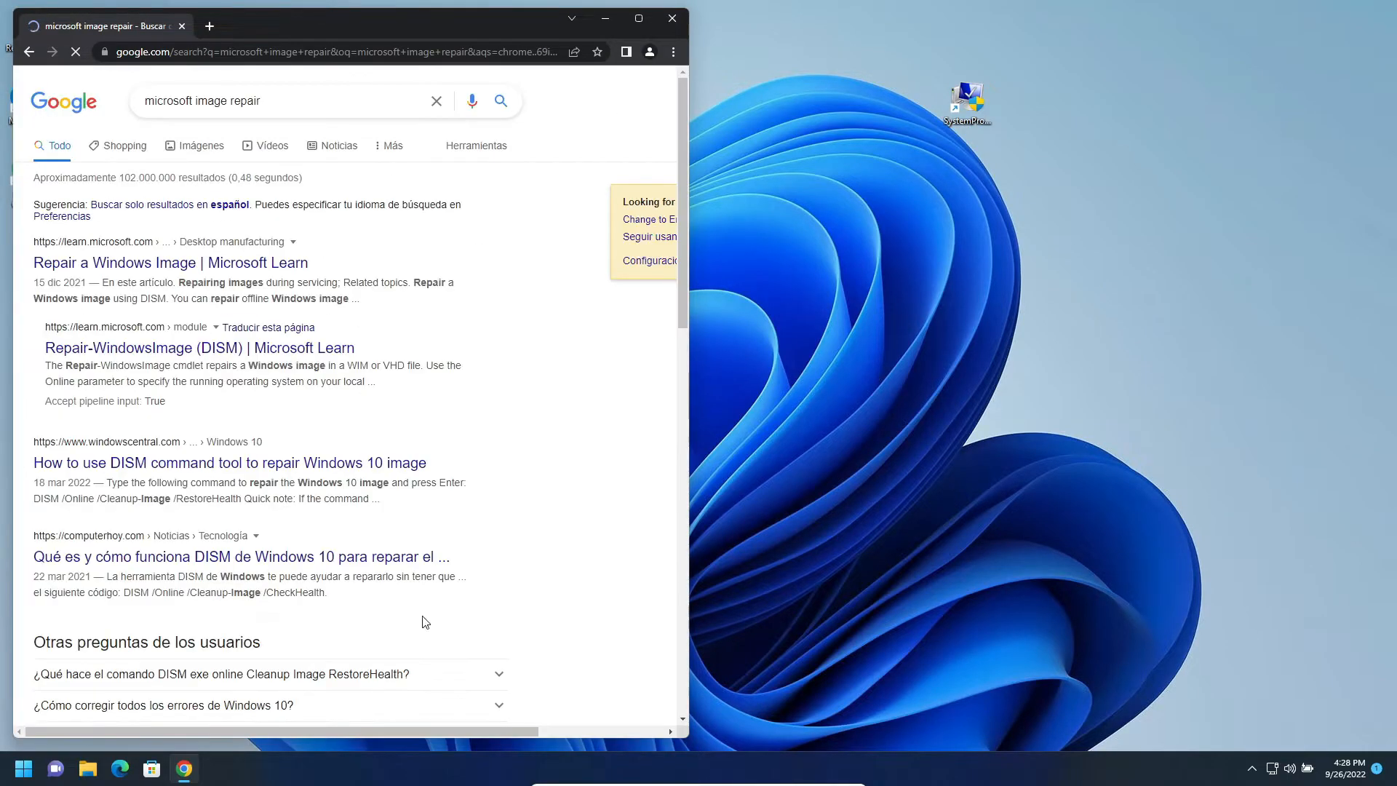
- Open the Microsoft Learn article "Repair a Windows Image" from the results and maximize the browser window
click(123, 269)
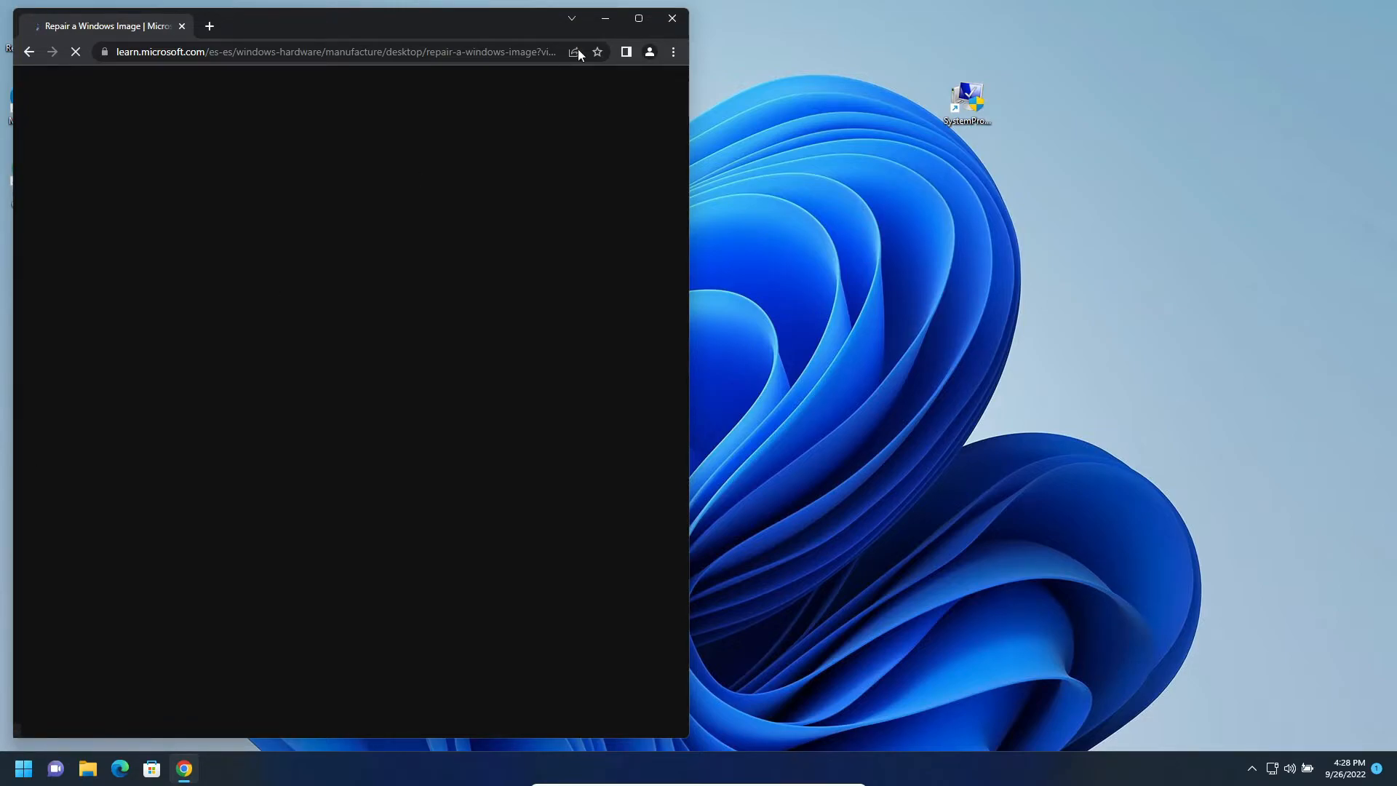
drag(470, 21, 1050, 23)
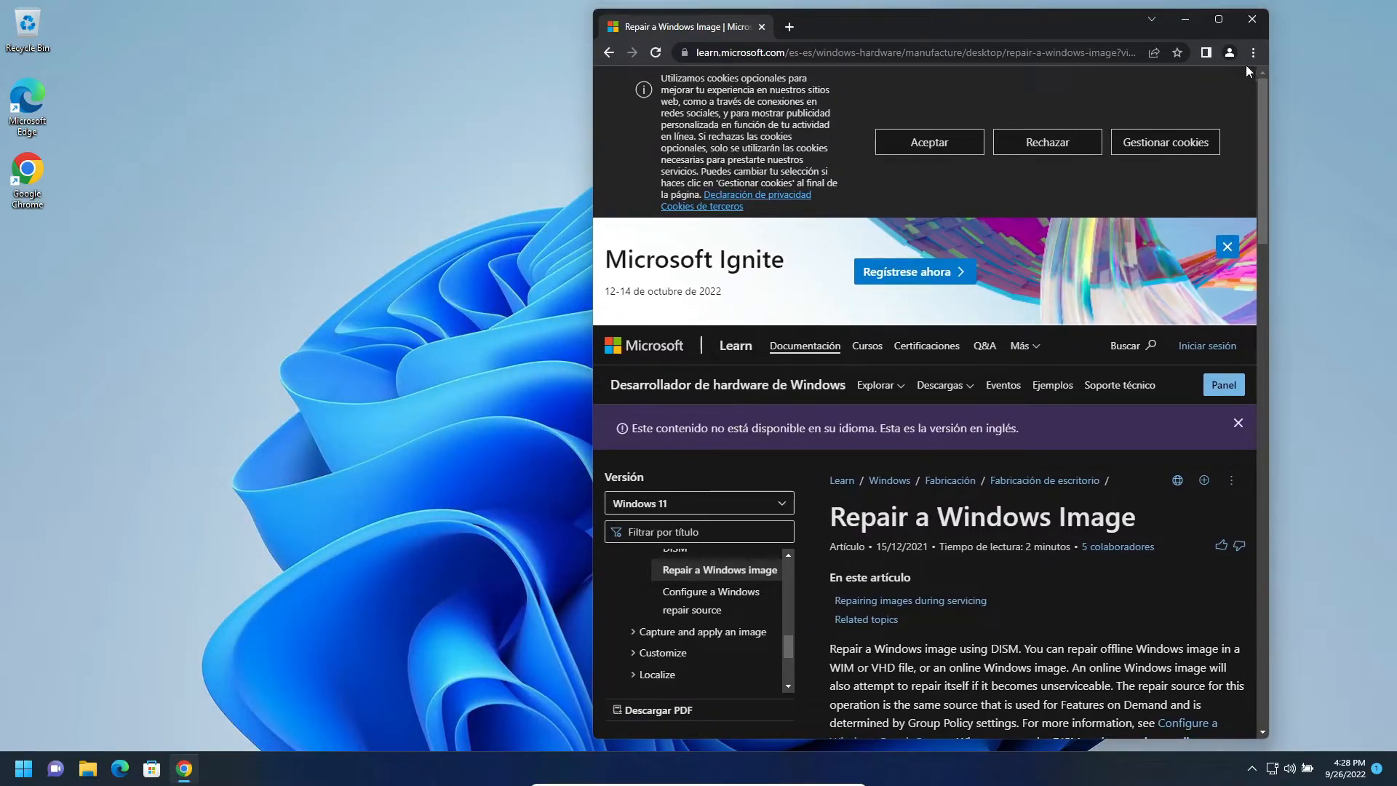
click(1219, 24)
scroll(799, 404, down, 8)
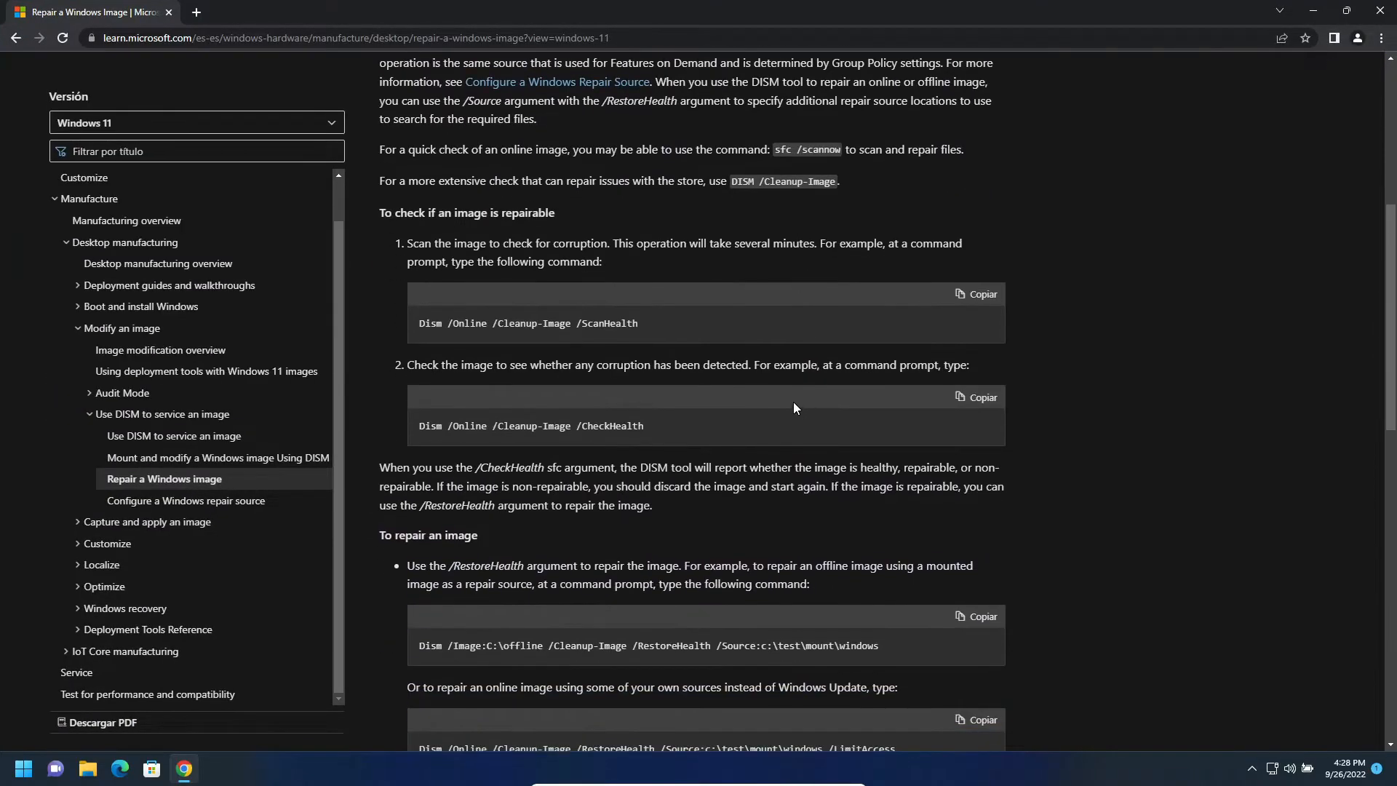
- Return to the search results, reopen the "Repair a Windows Image" article and look through its DISM commands
click(16, 40)
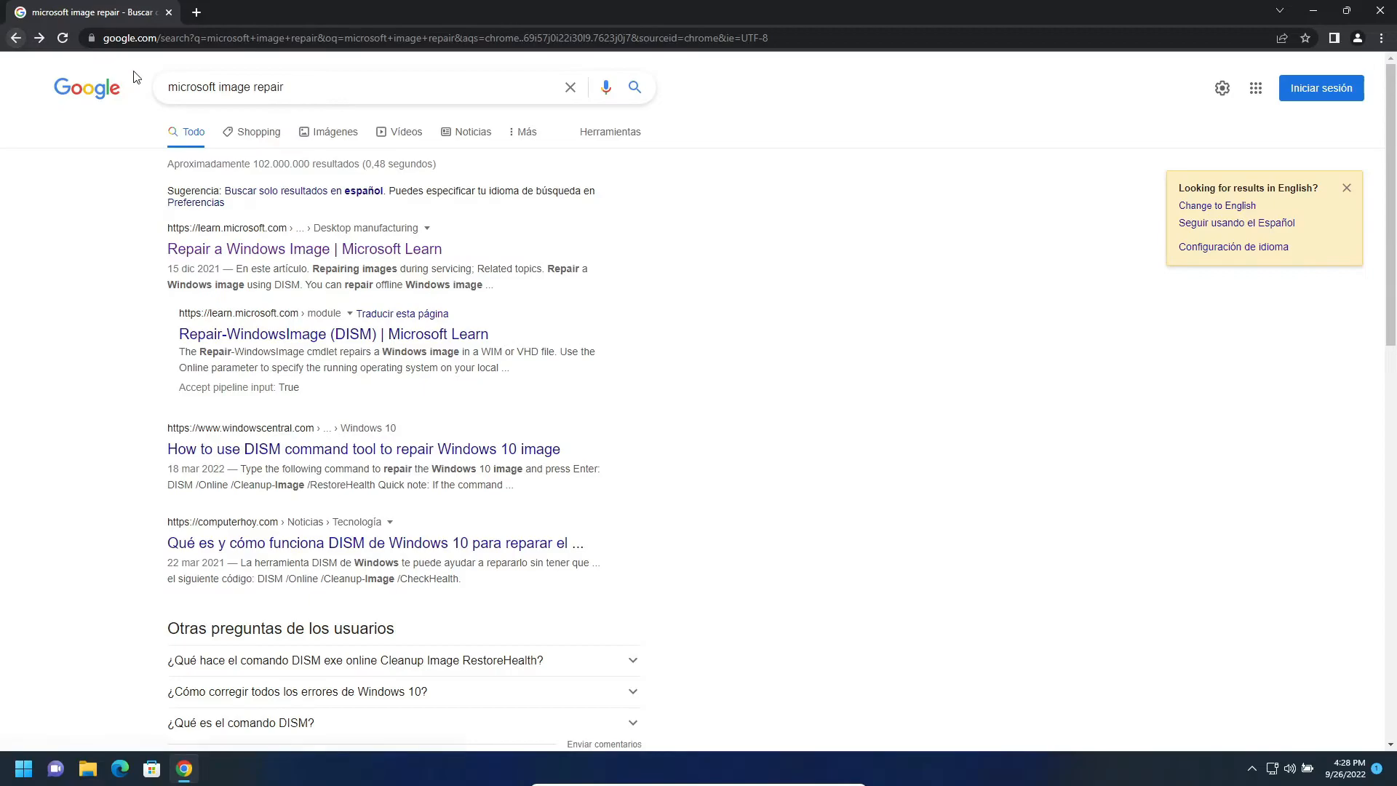
click(325, 338)
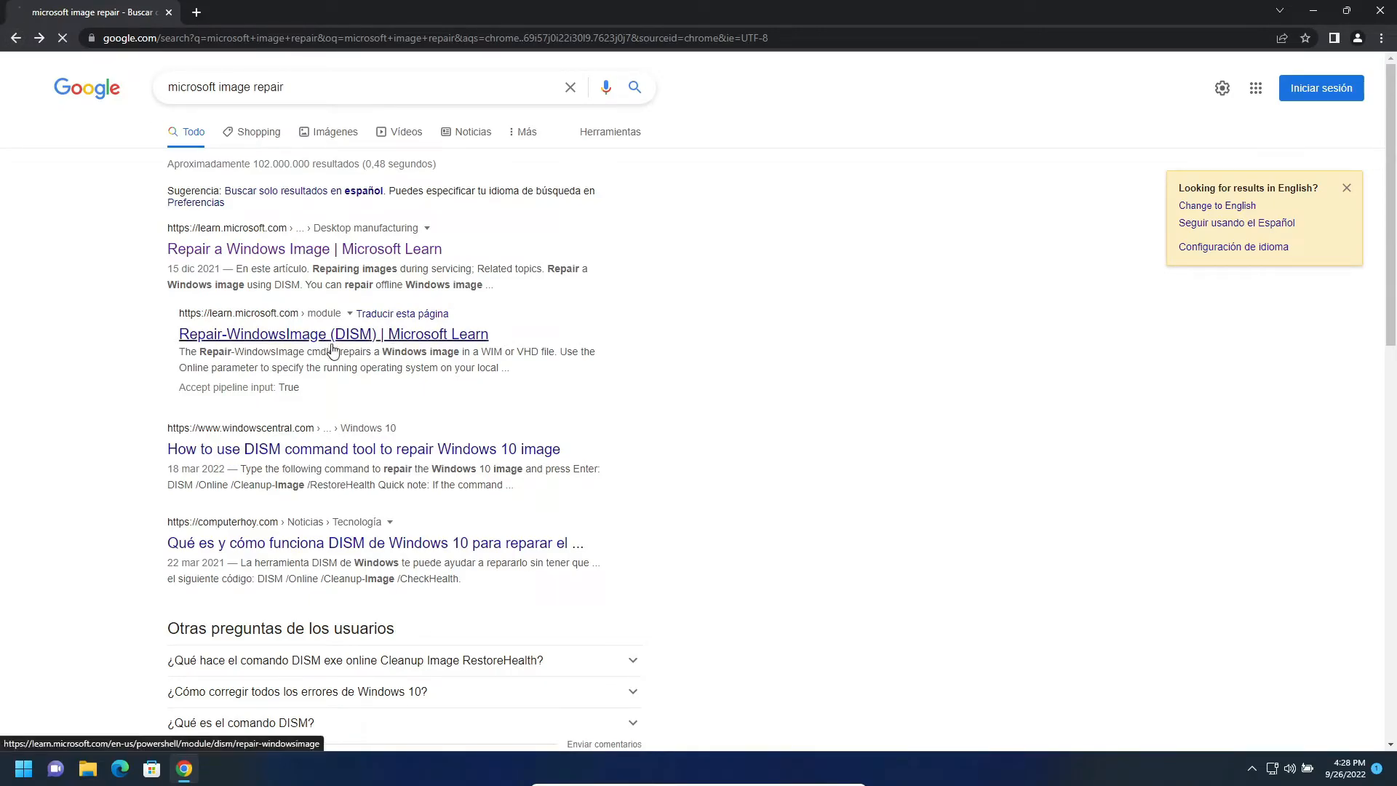
click(347, 251)
scroll(897, 455, down, 9)
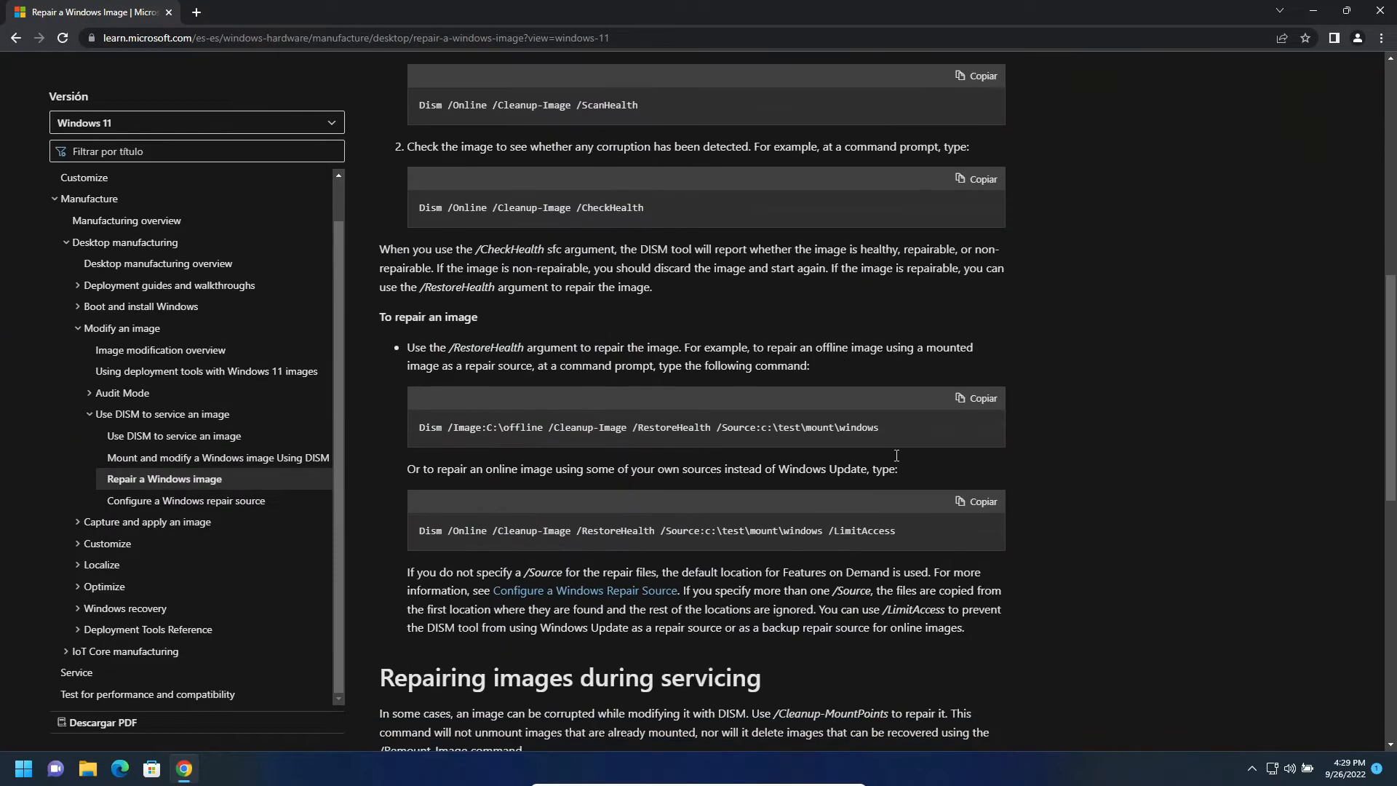
scroll(896, 456, up, 4)
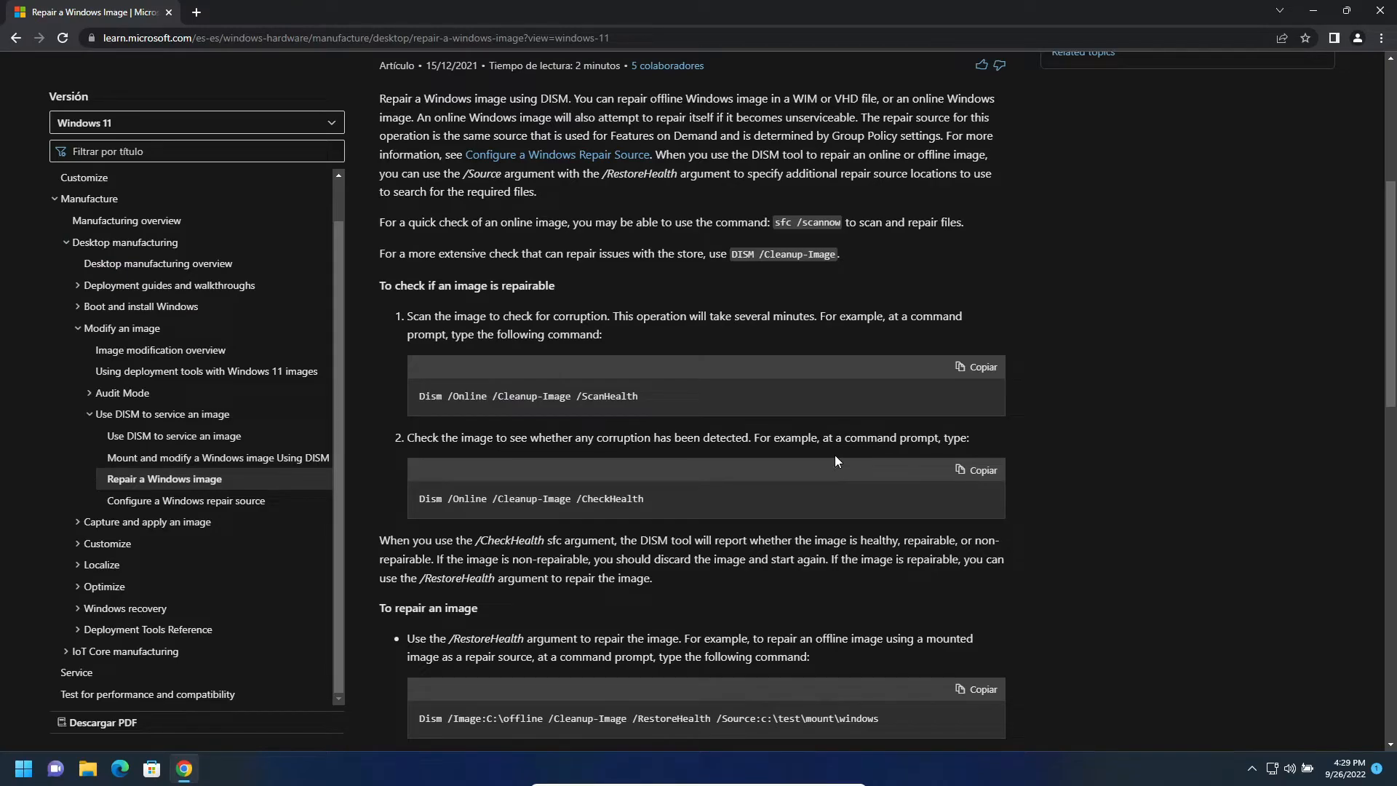
- Copy the article's Dism /Online /Cleanup-Image /ScanHealth command and snap the browser to the left half of the desktop
click(984, 371)
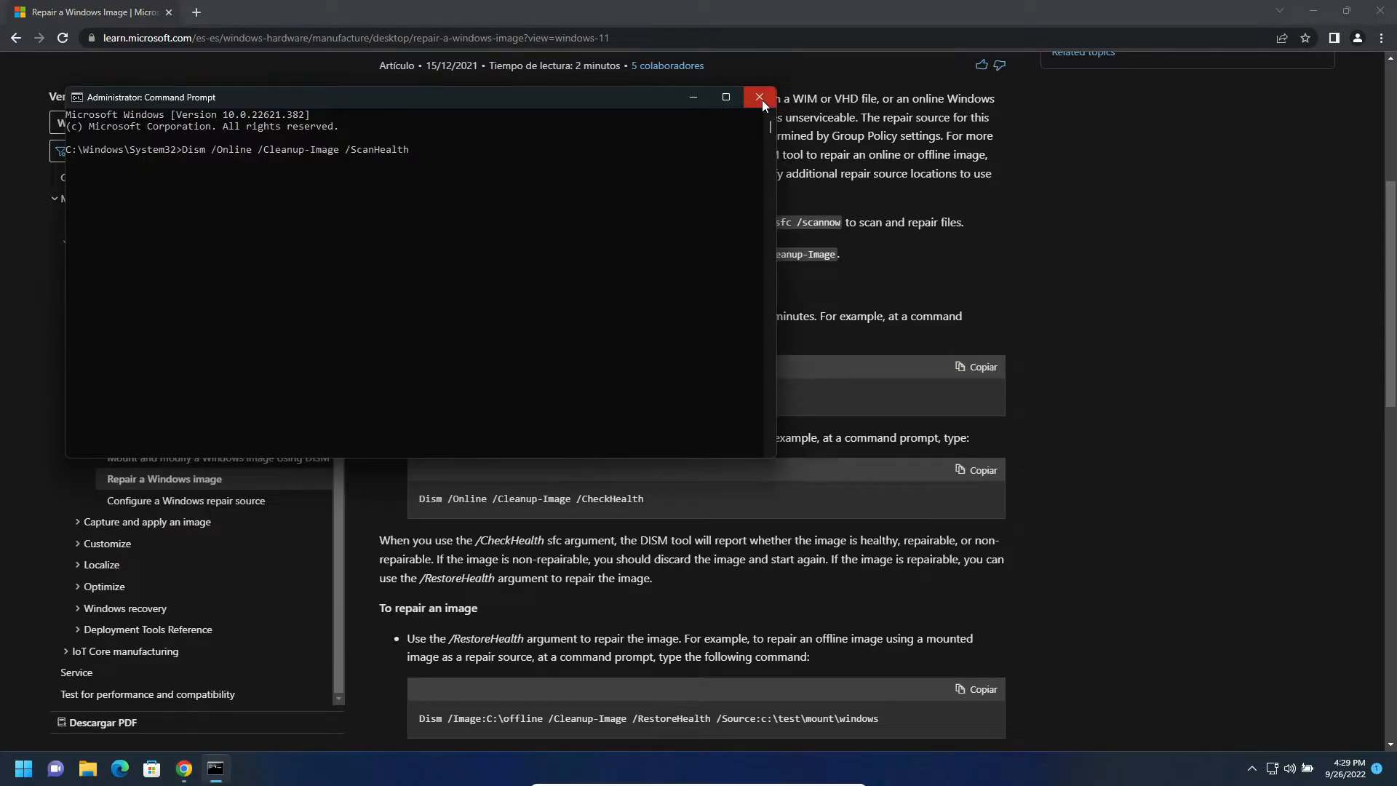
click(761, 97)
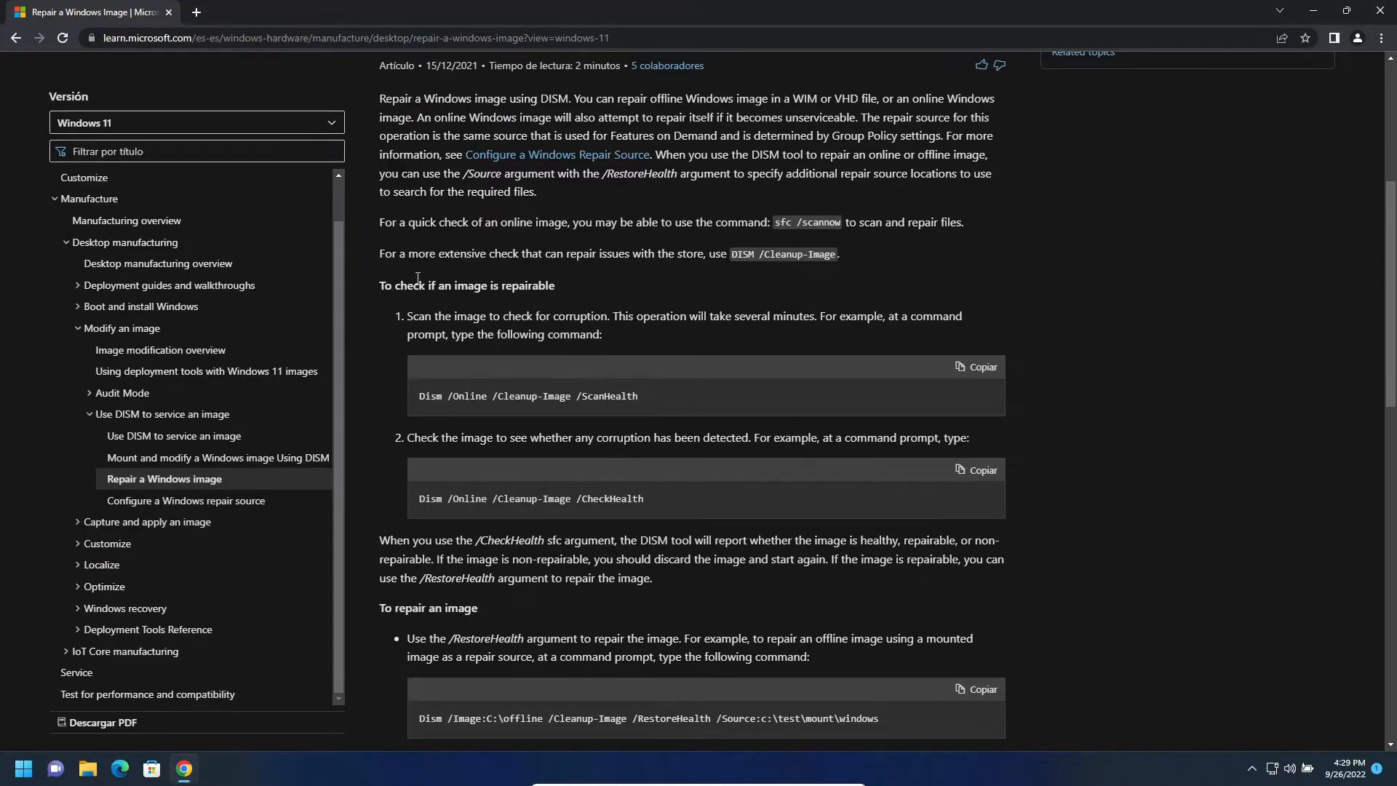
key(super+Left)
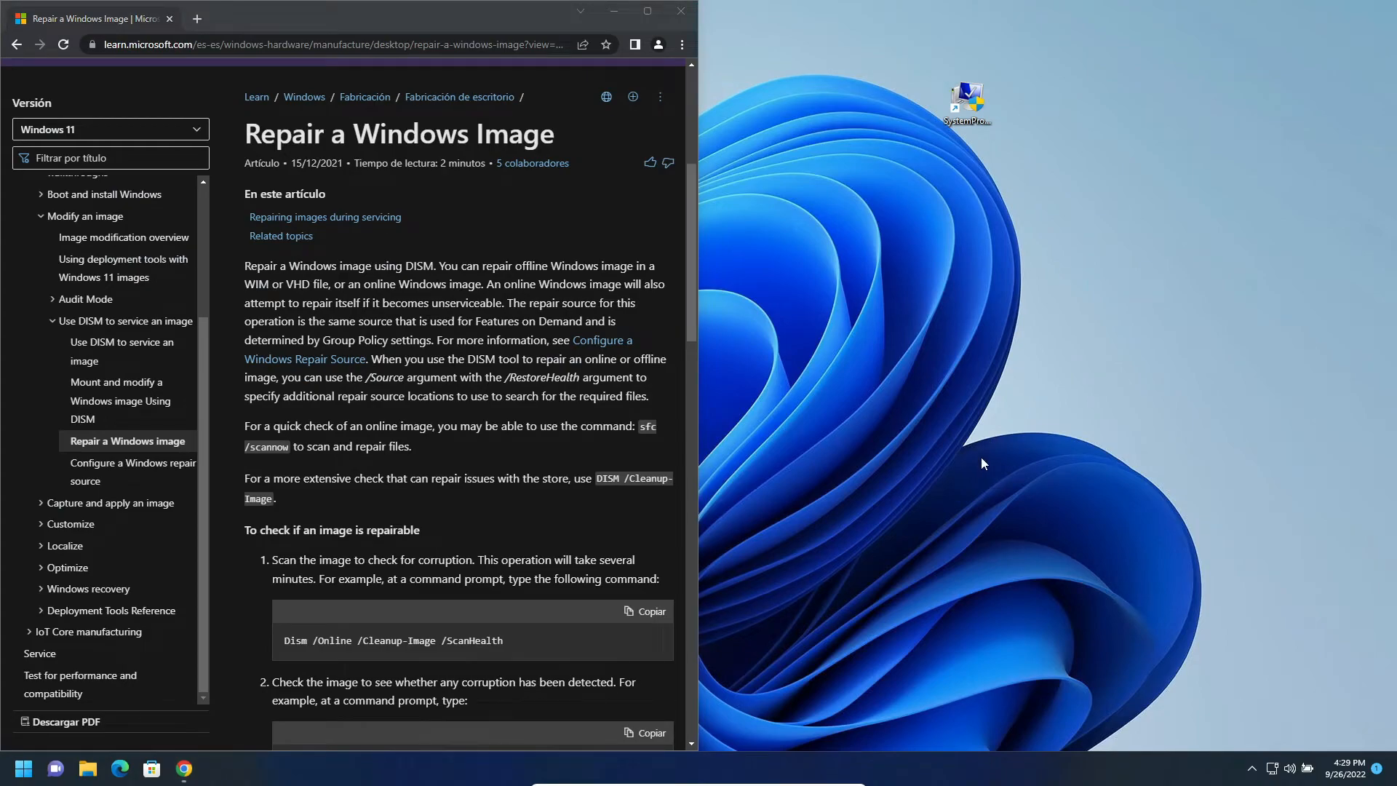
- Create a new text document on the desktop and name it rapair.bat, accepting the changed file extension
right_click(1076, 421)
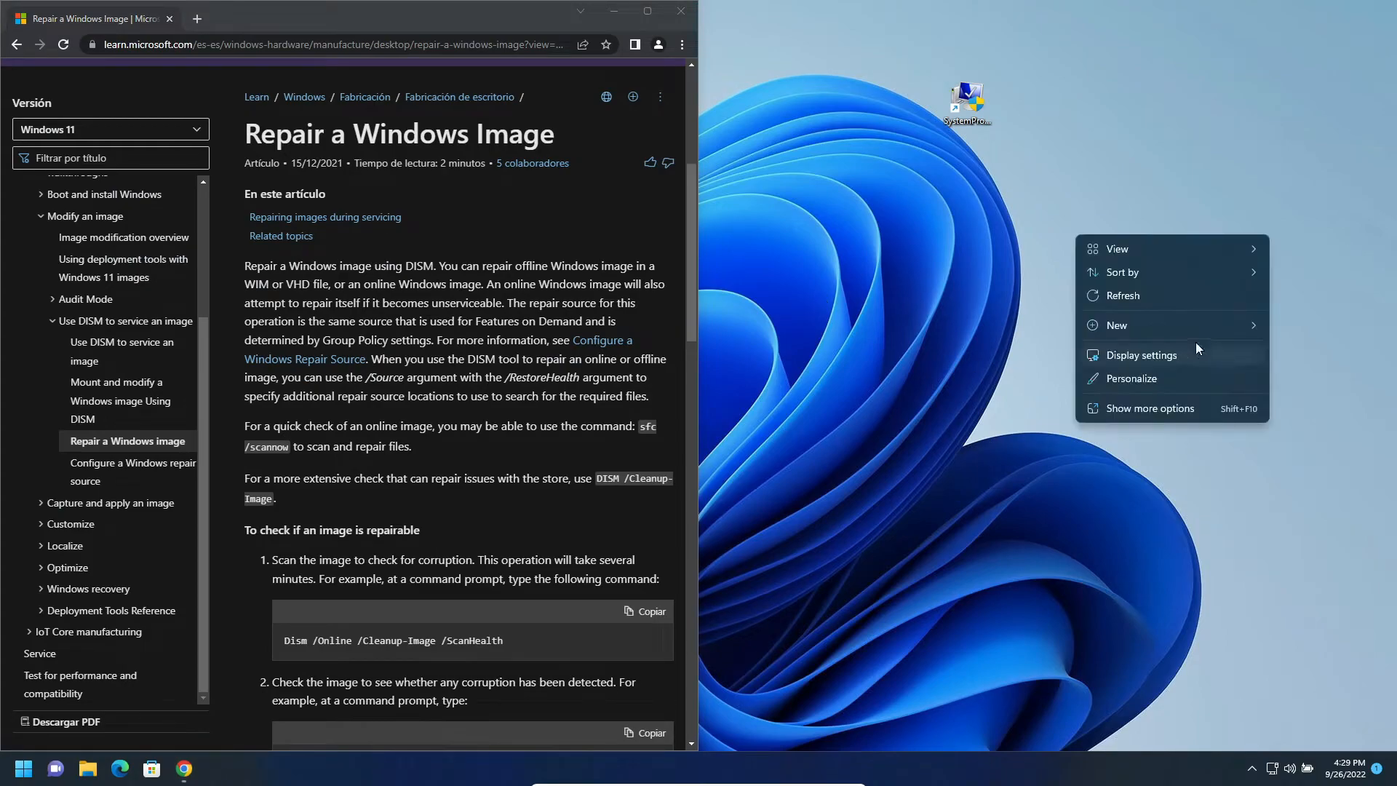
mouse_move(1177, 326)
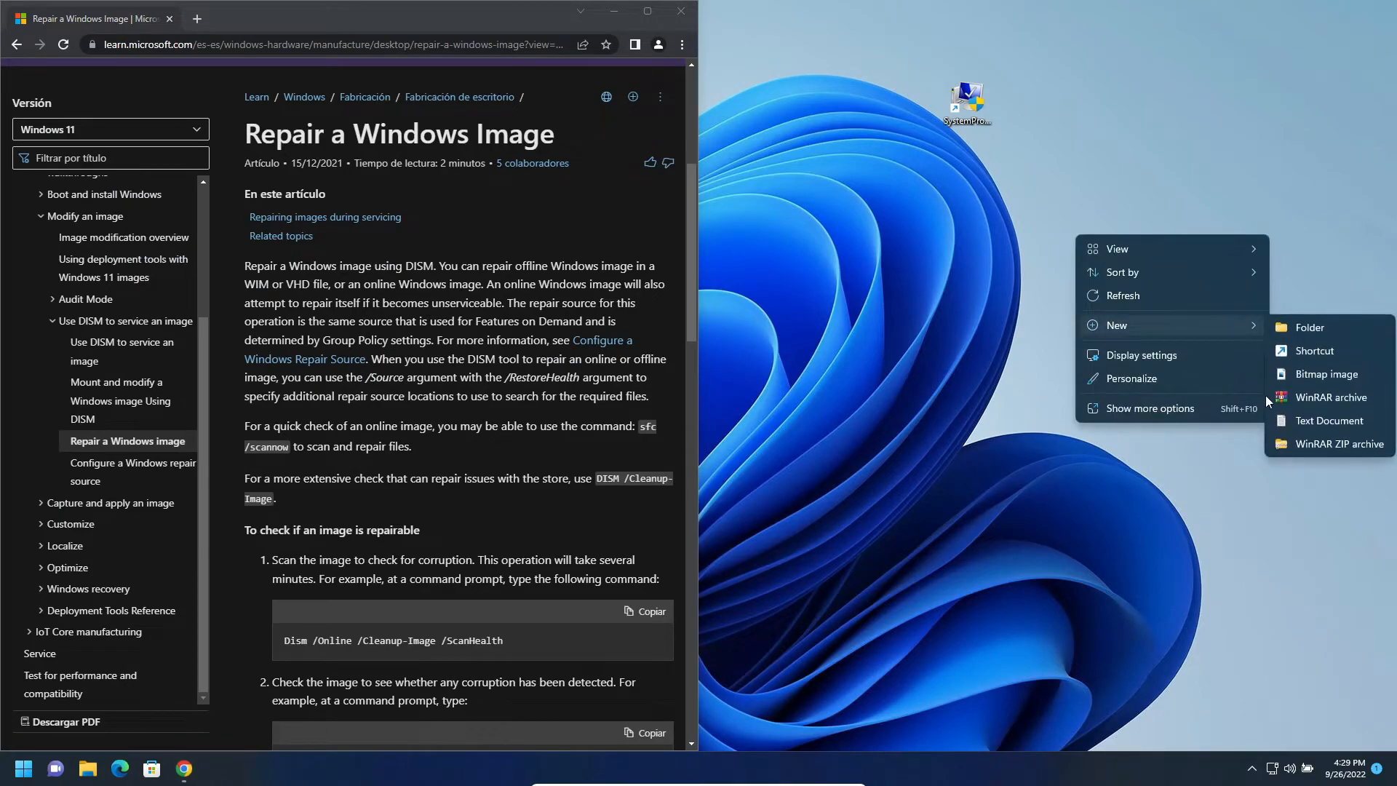
click(1303, 421)
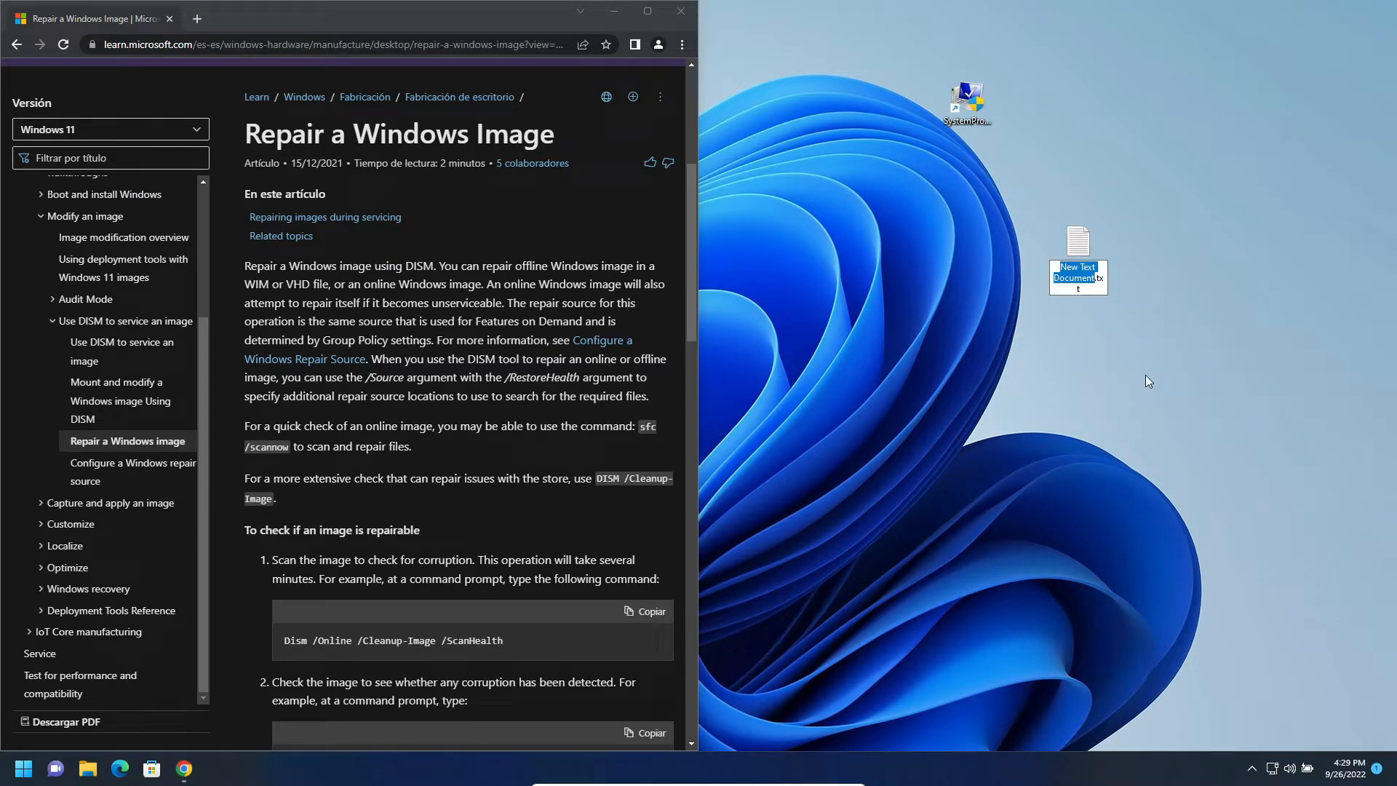
key(ctrl+a)
text(rapair.)
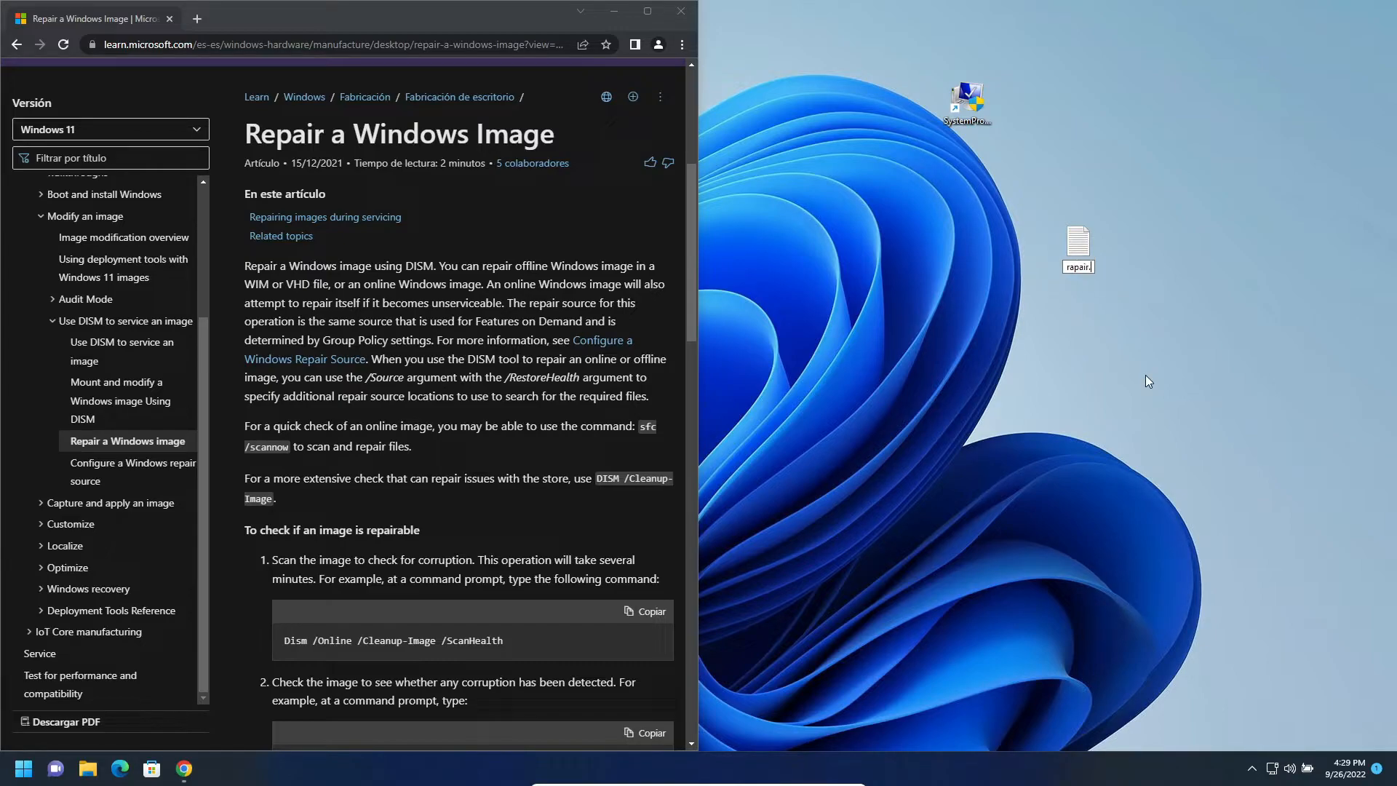
text(bat)
key(Return)
key(Return)
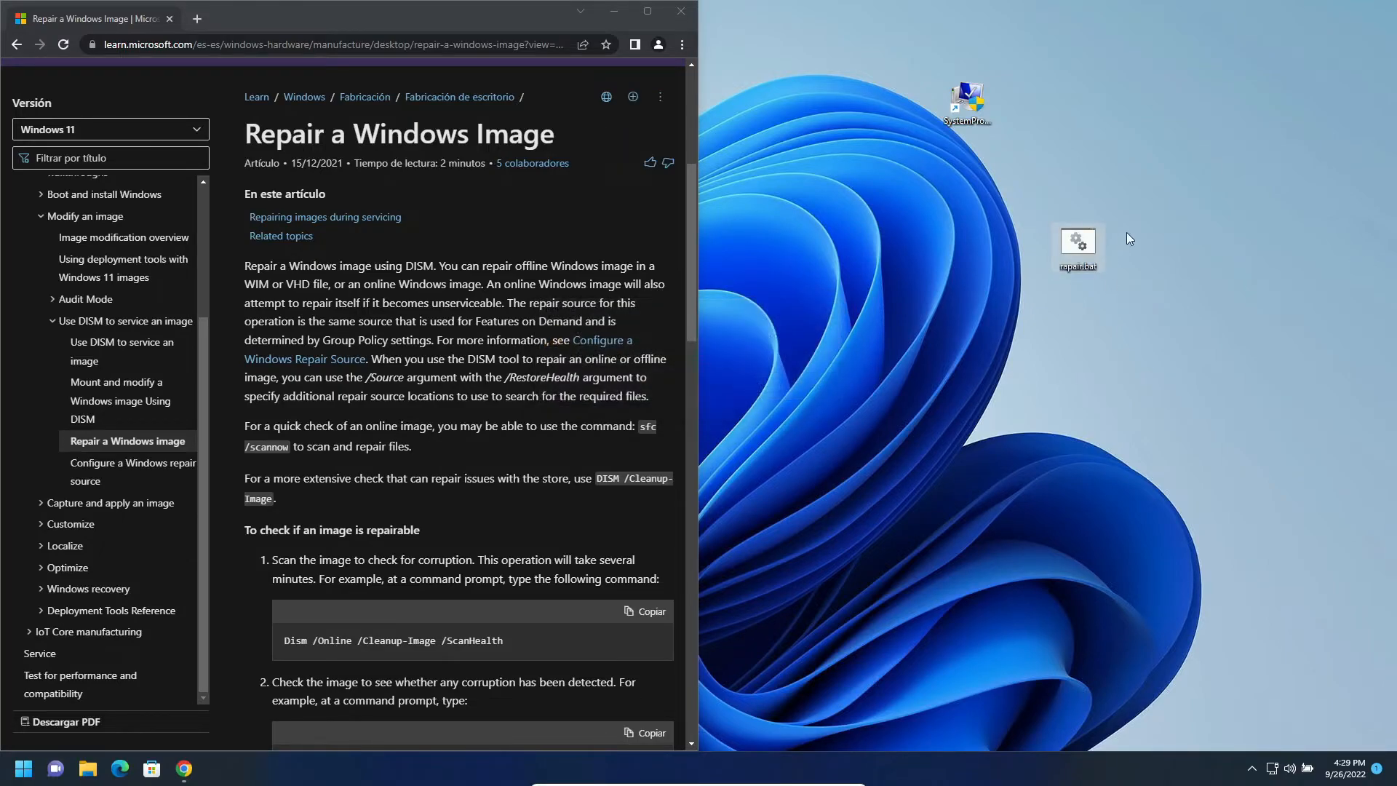
- Open rapair.bat for editing in Notepad and snap its window beside the browser
right_click(1061, 236)
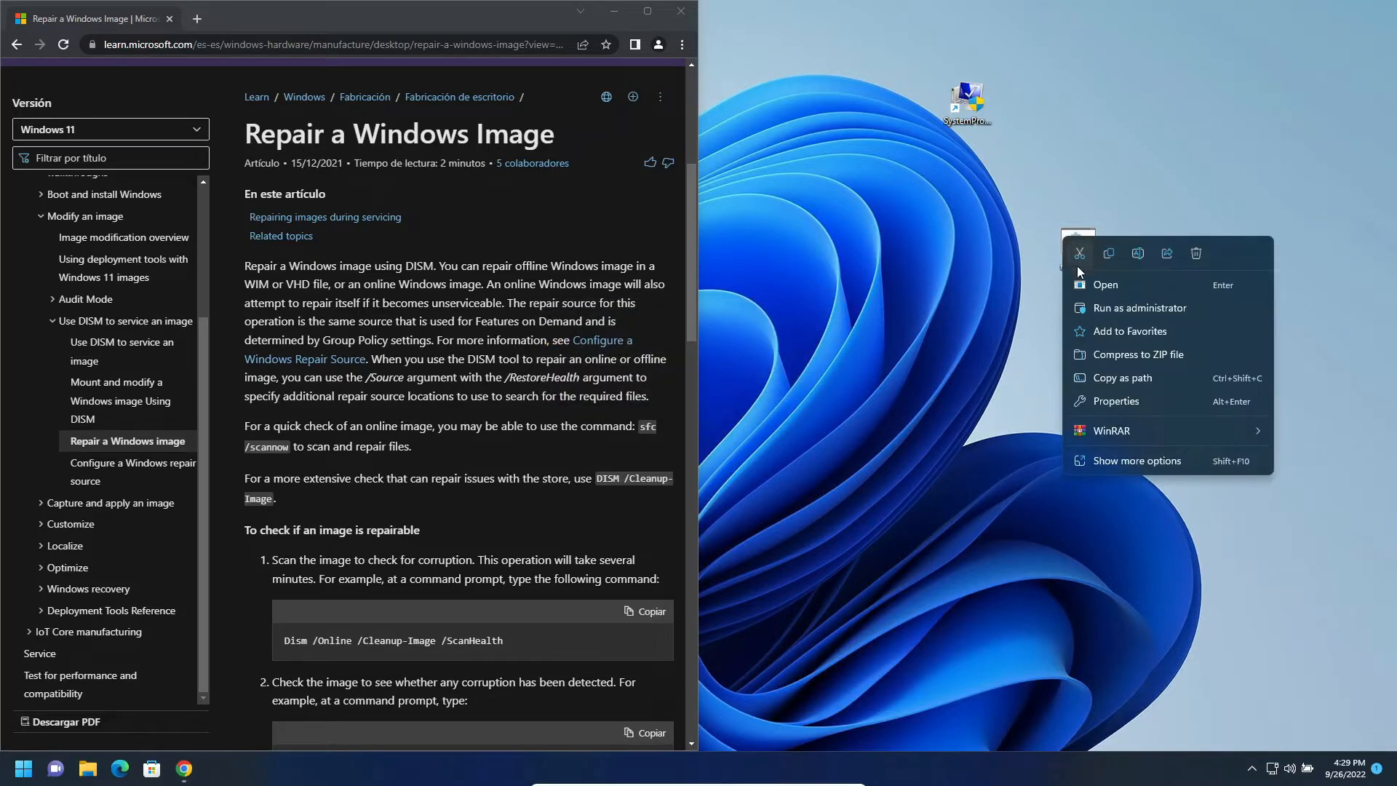
click(1141, 463)
click(1173, 170)
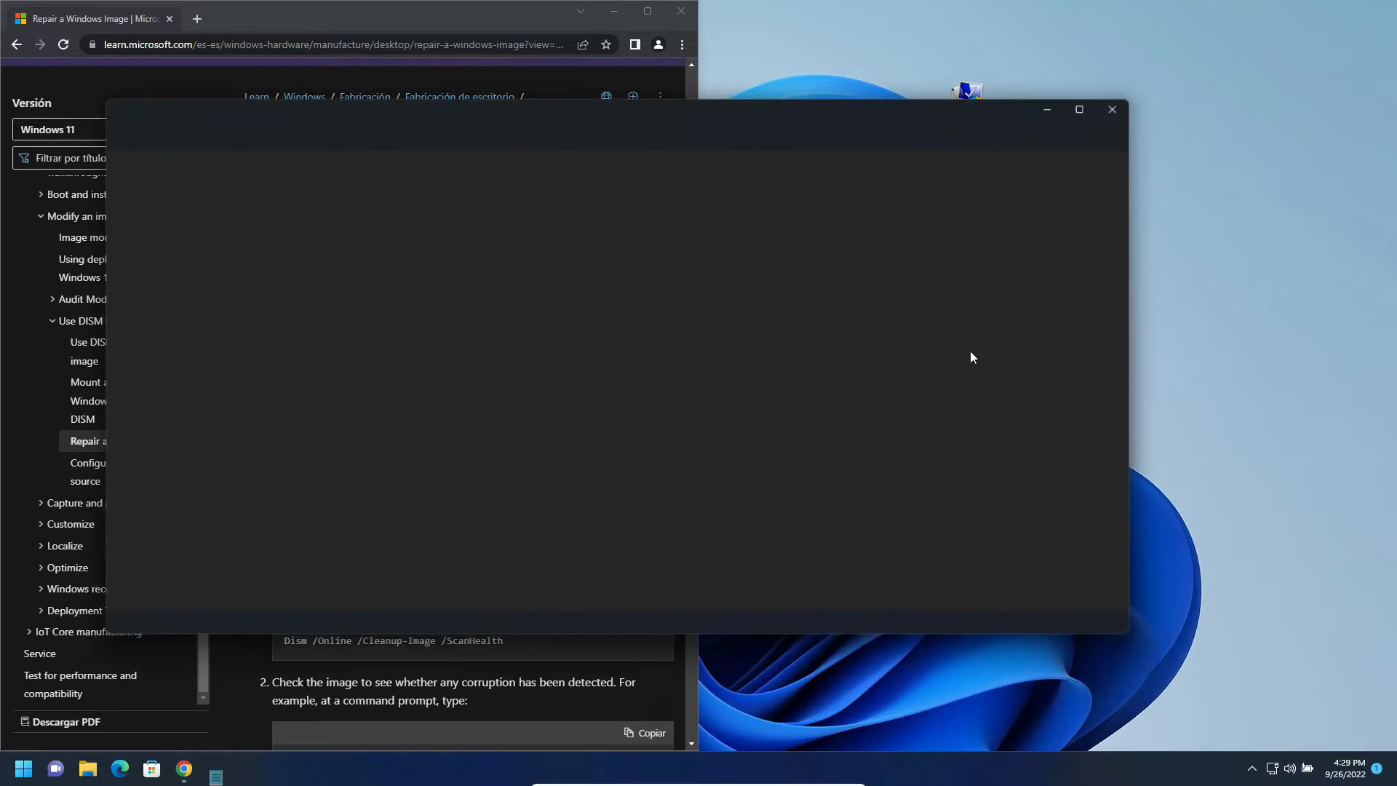
key(super+Right)
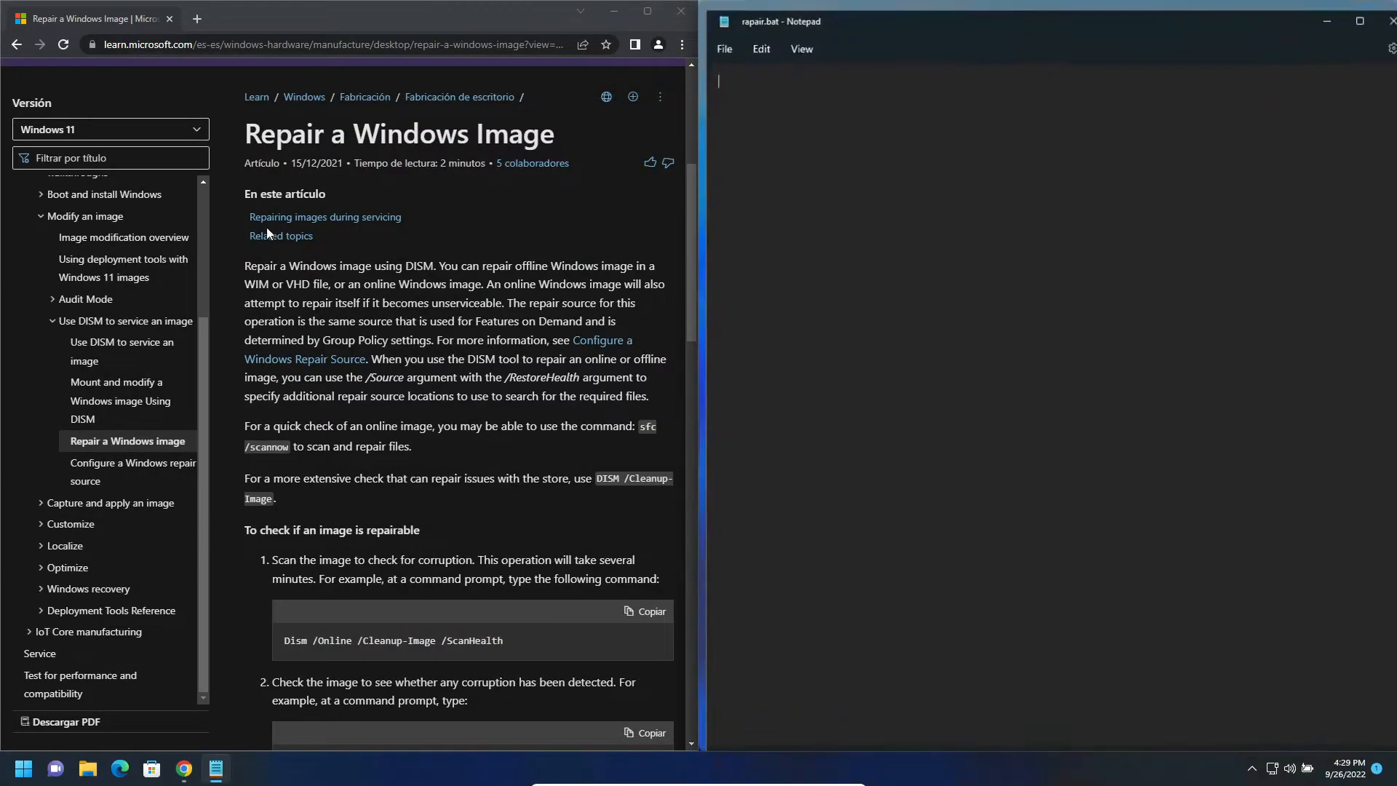
- Copy the command Dism /Online /Cleanup-Image /ScanHealth from the article into rapair.bat
scroll(489, 258, down, 2)
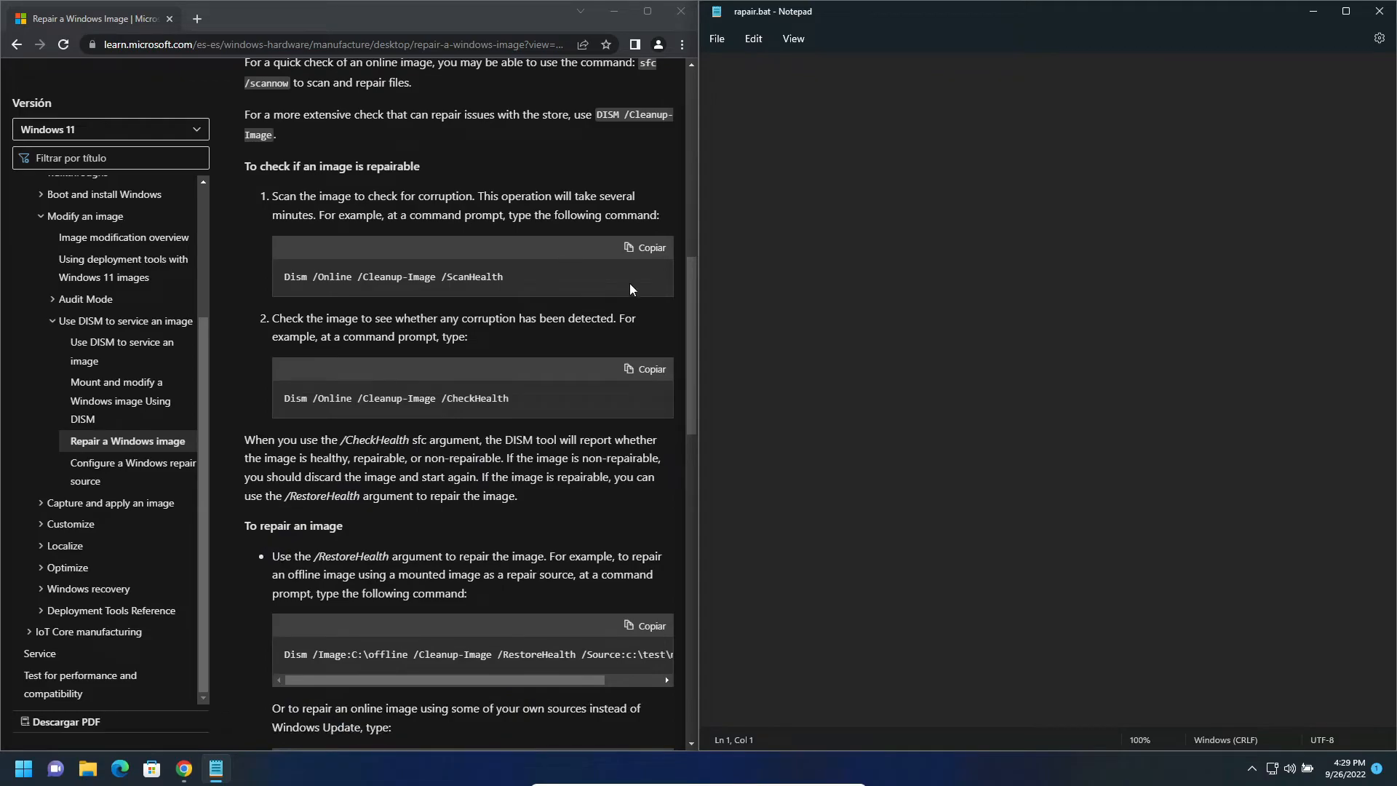
click(646, 249)
click(871, 256)
key(ctrl+v)
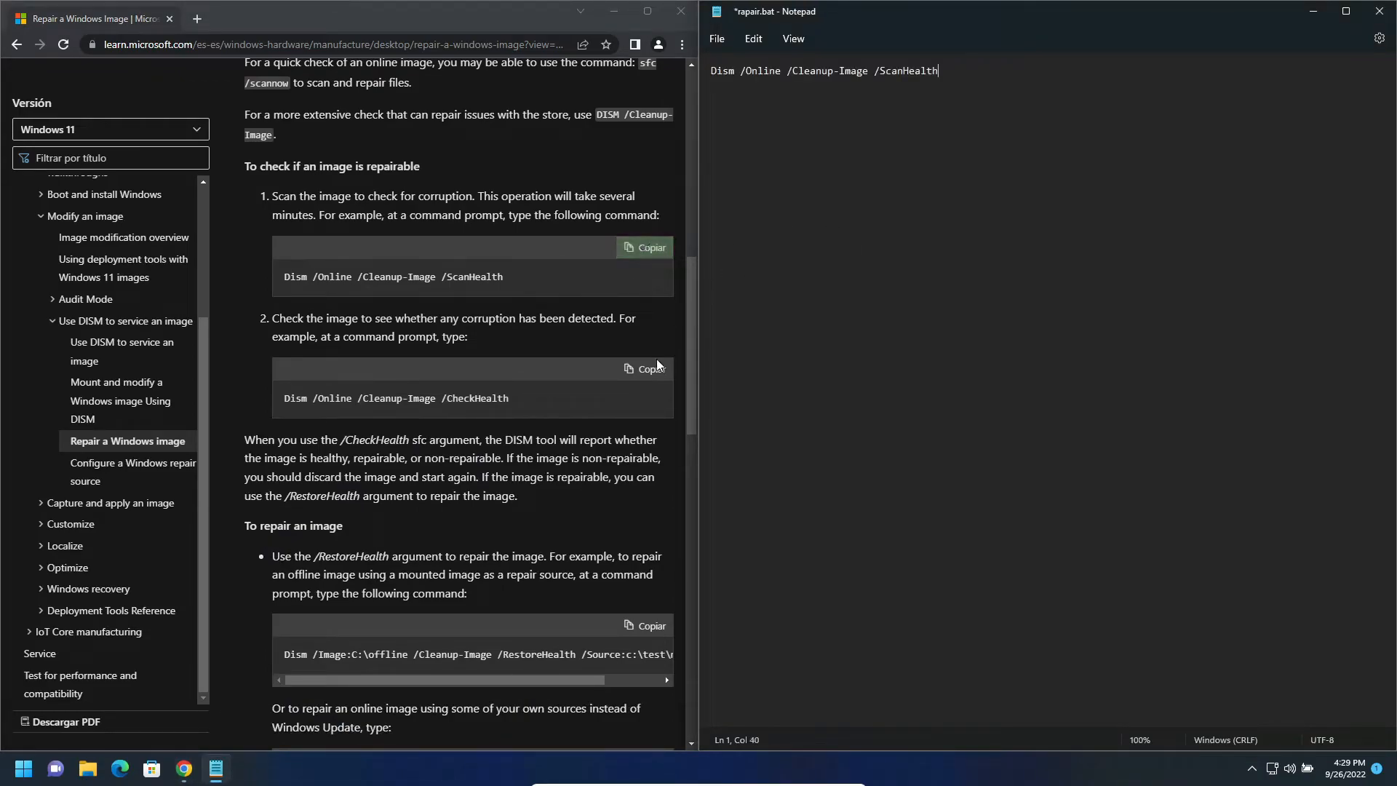
- Add the article's command Dism /Online /Cleanup-Image /CheckHealth as the second line of rapair.bat
click(647, 369)
click(913, 271)
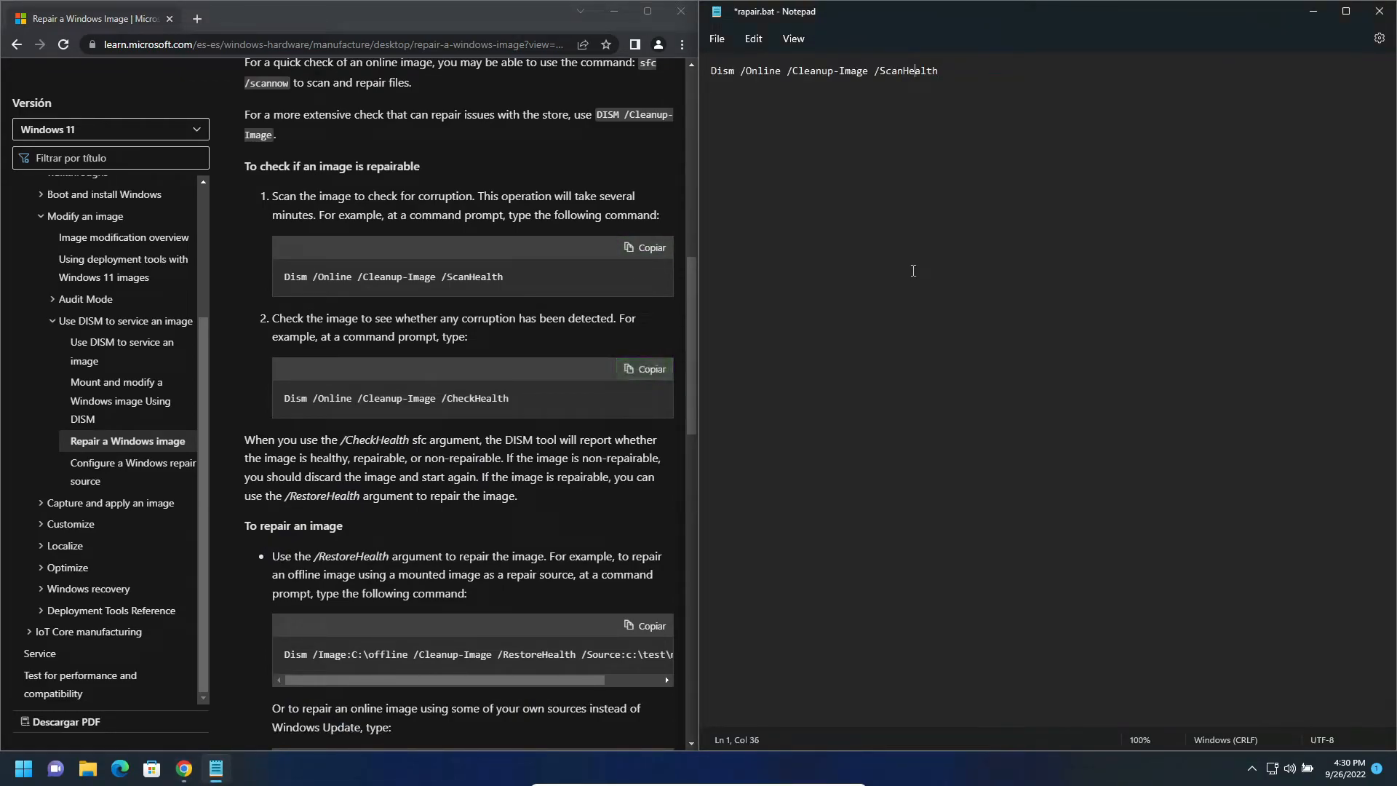
key(Return)
key(ctrl+v)
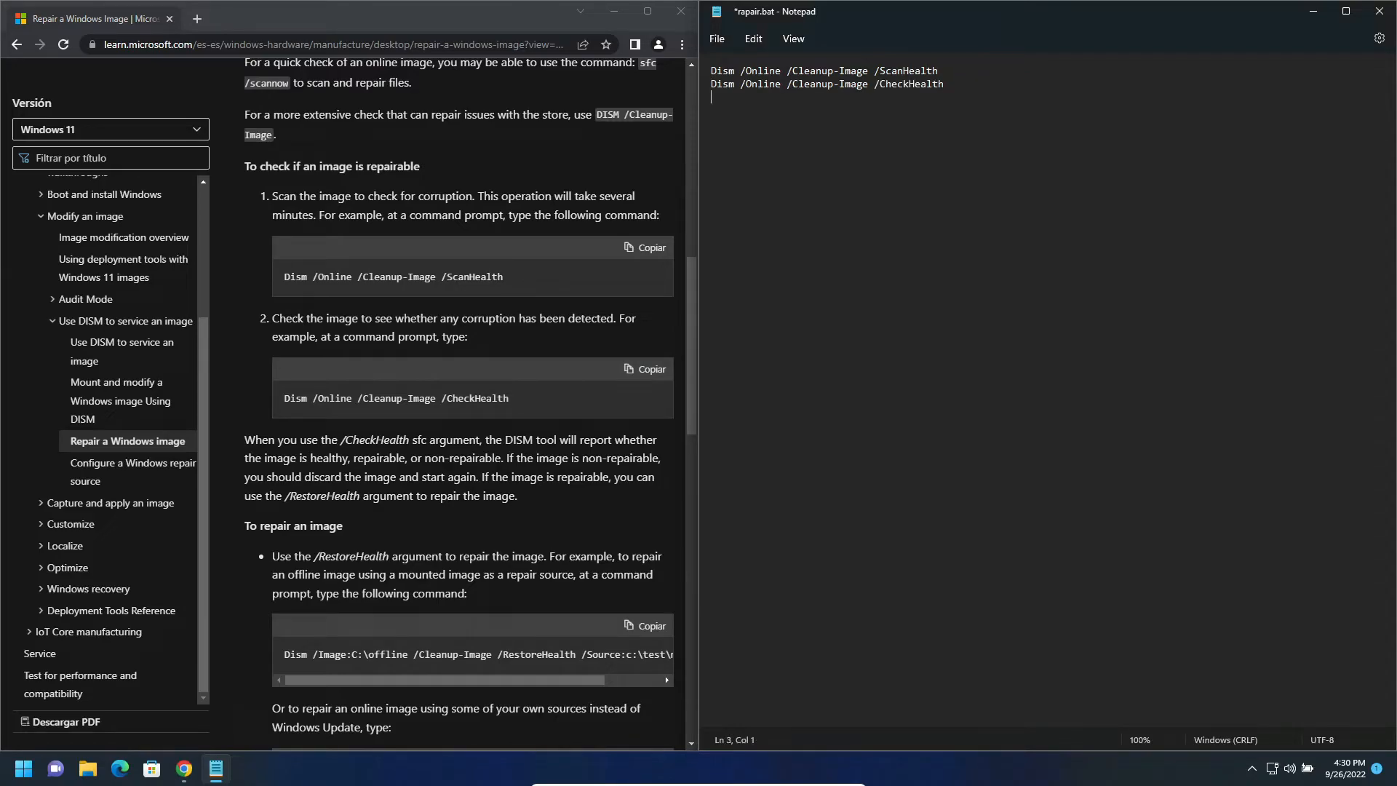
- Copy Dism /Cleanup-Mountpoints from the article's servicing section into the third line of rapair.bat
scroll(496, 401, down, 3)
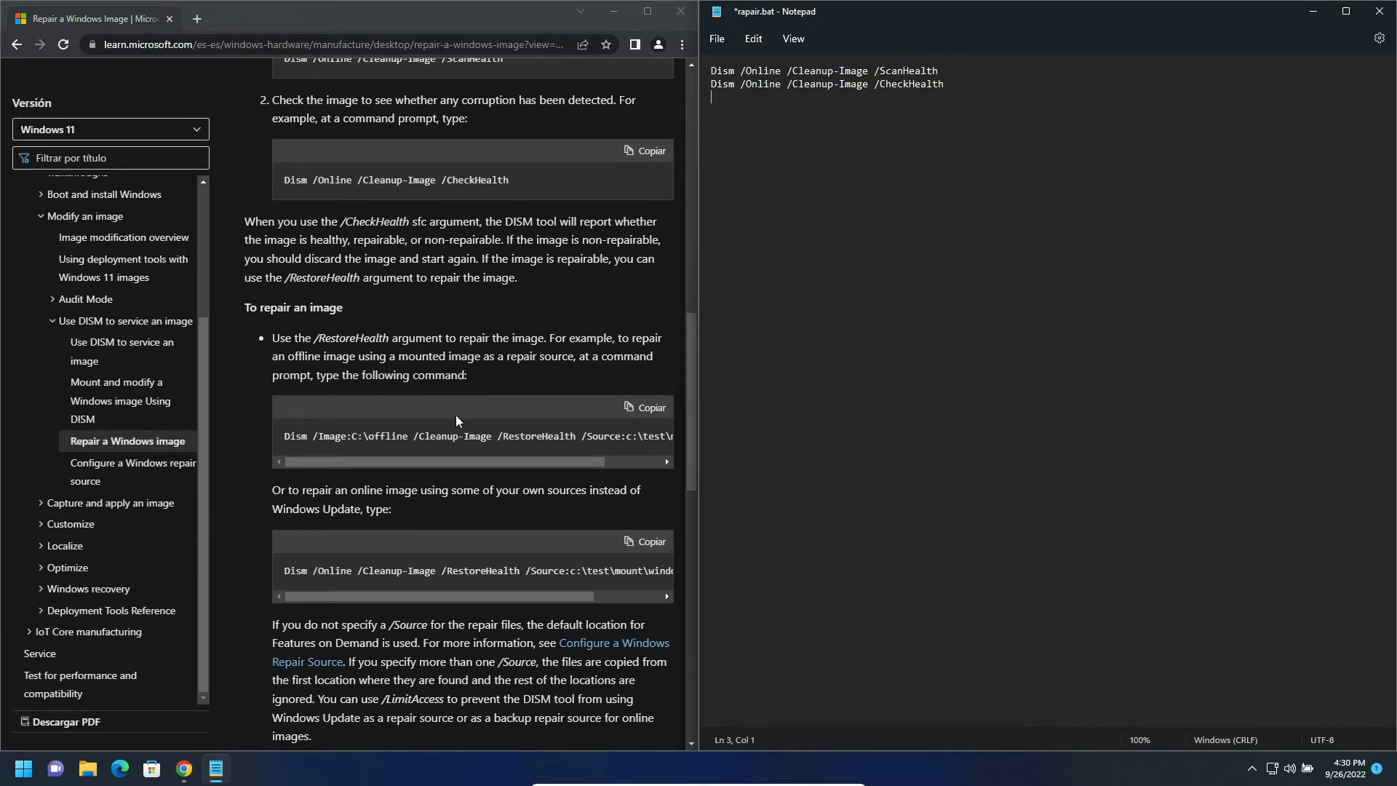
scroll(480, 407, down, 3)
click(522, 378)
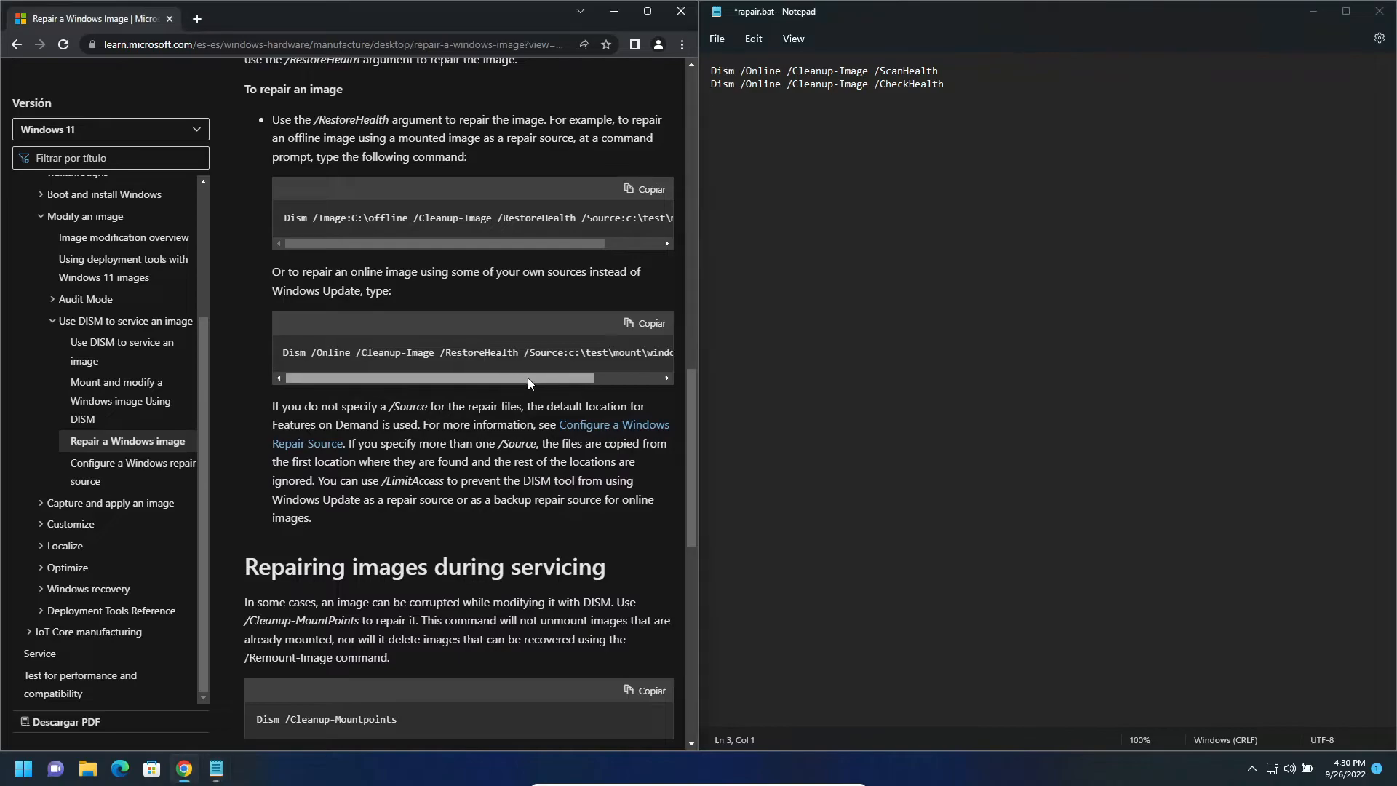
scroll(618, 374, down, 5)
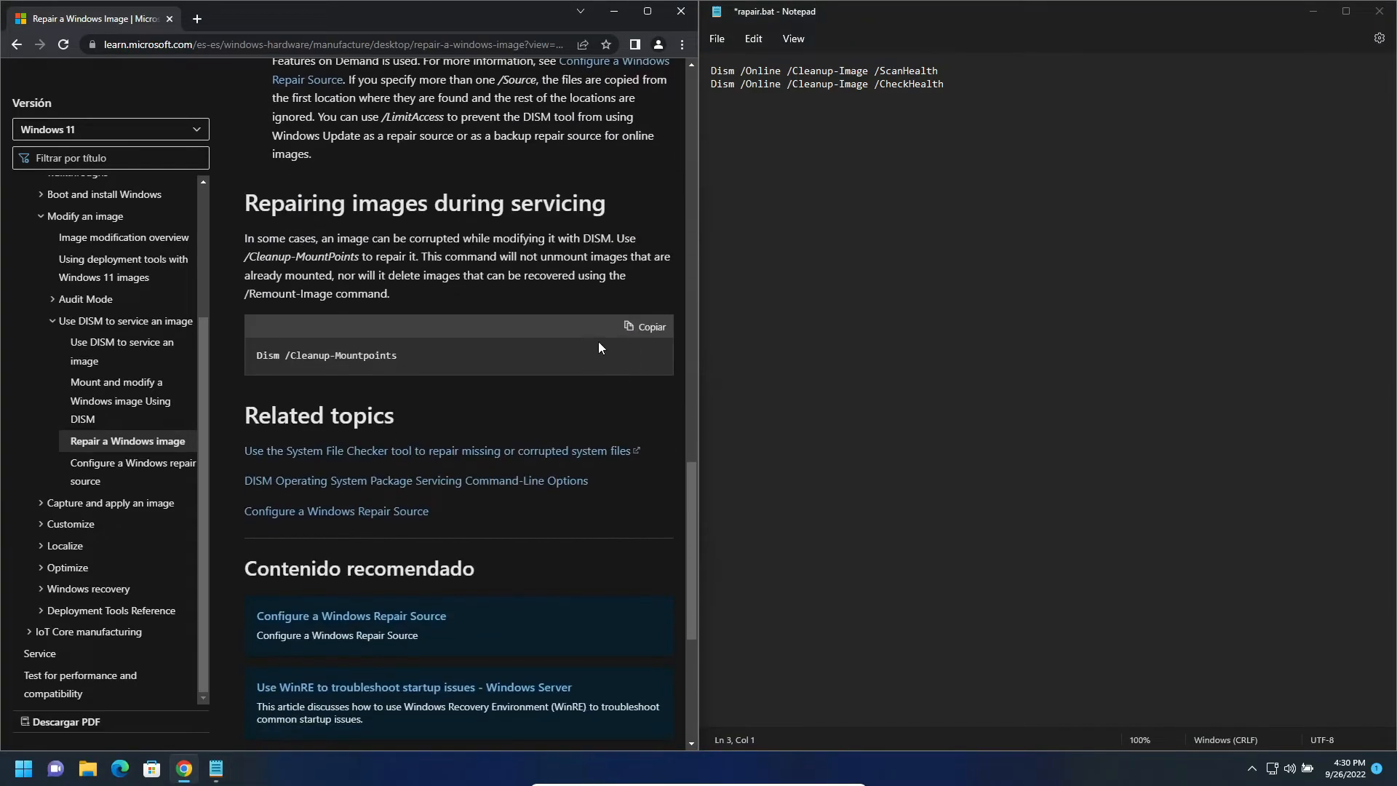
click(647, 329)
click(894, 263)
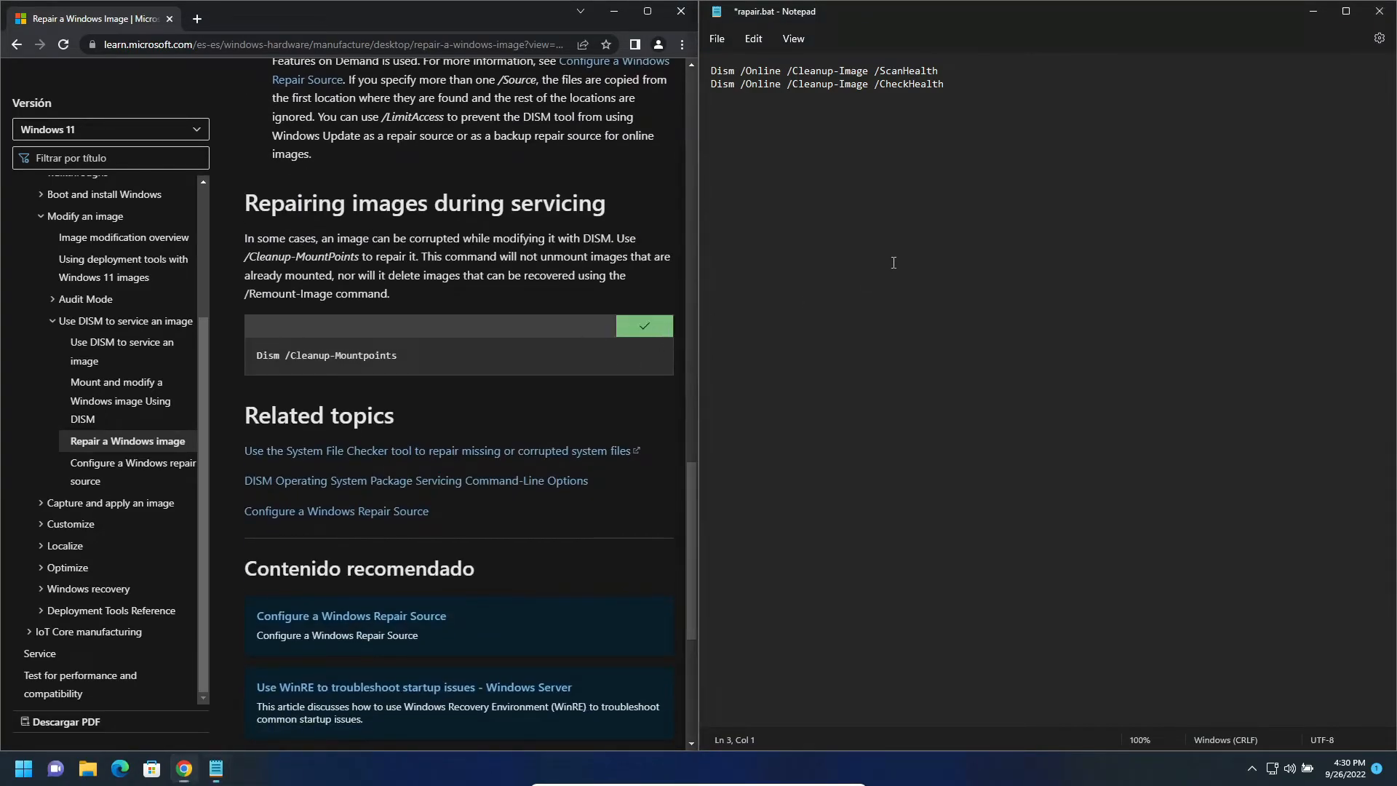
key(ctrl+v)
- Copy the command sfc /scannow from the article's introduction into a new first line of rapair.bat and save the file
scroll(548, 243, up, 6)
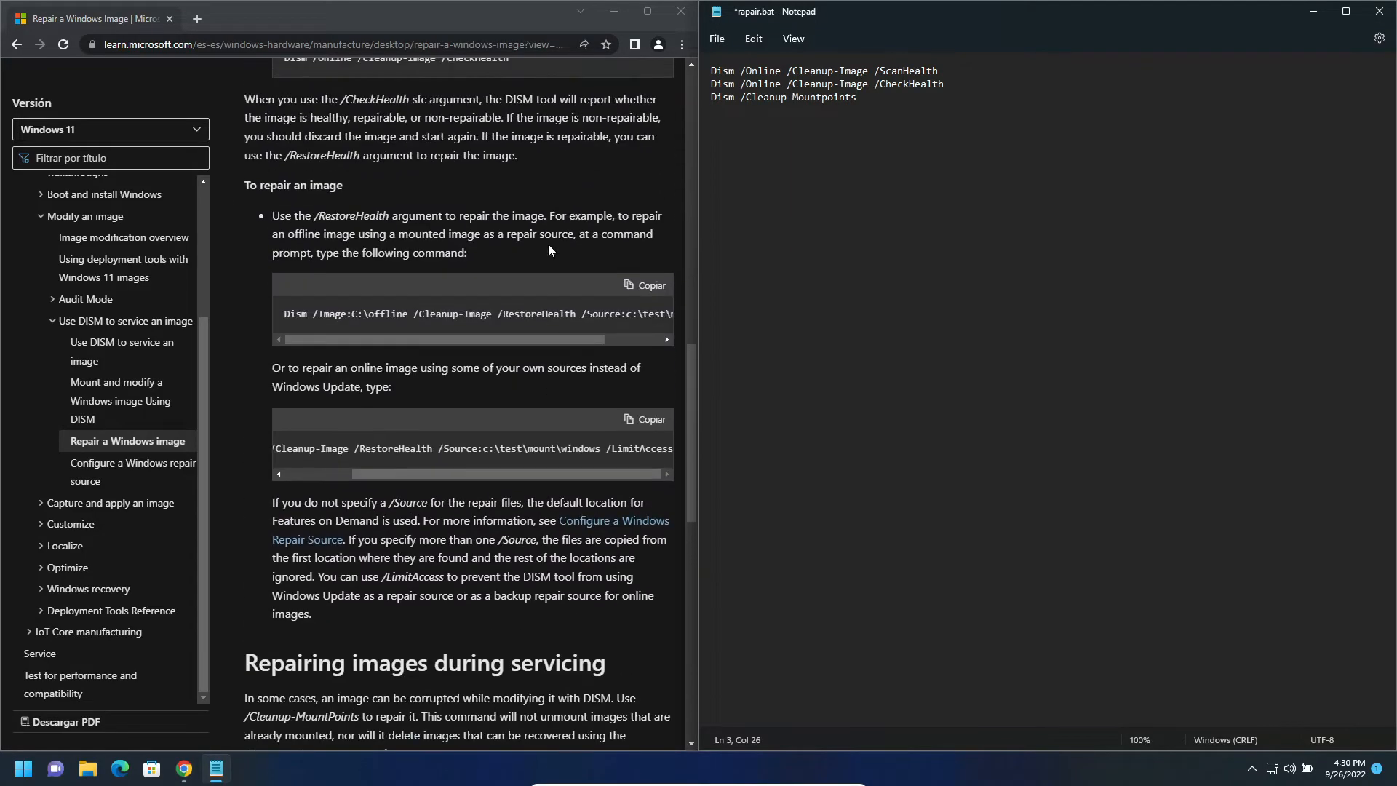
scroll(548, 243, up, 18)
scroll(548, 242, down, 10)
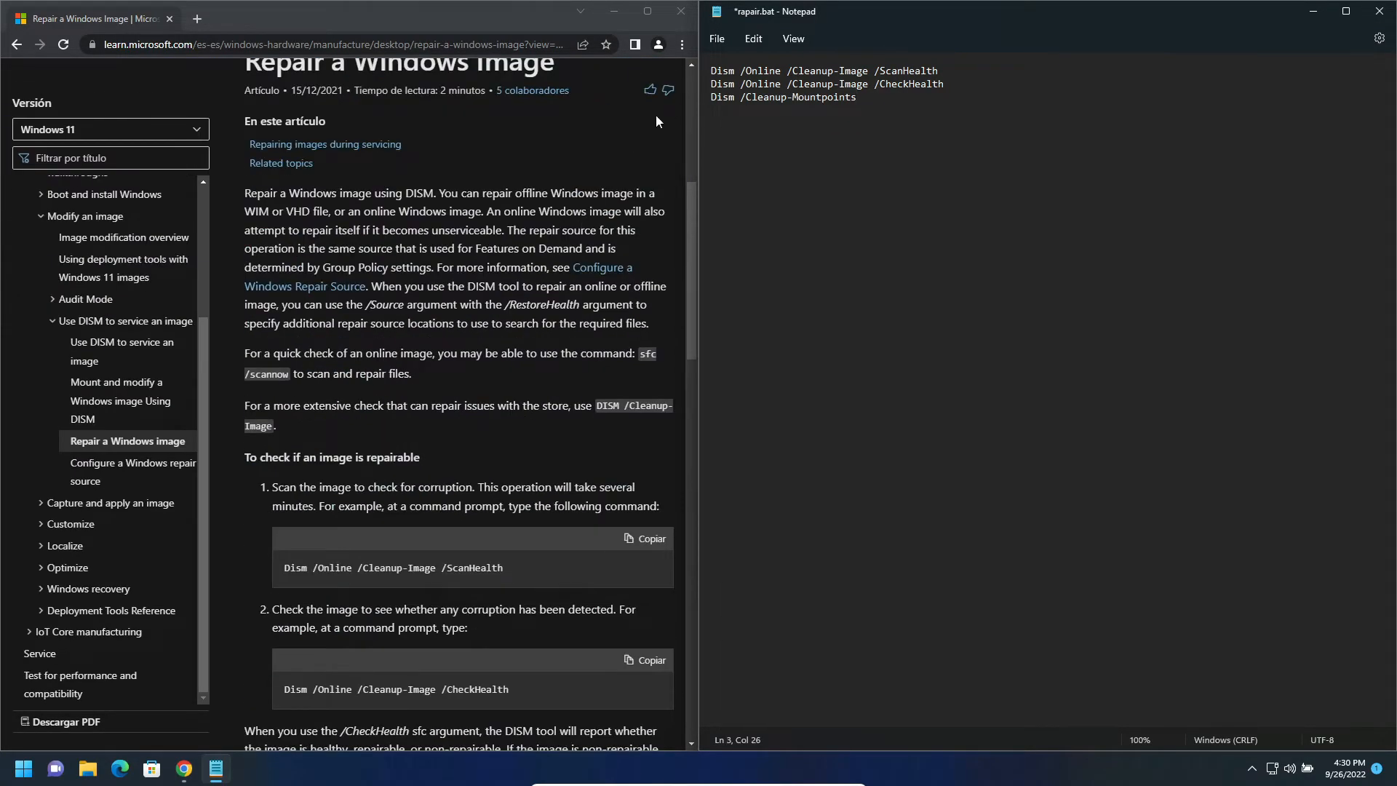
drag(638, 353, 286, 376)
key(ctrl+c)
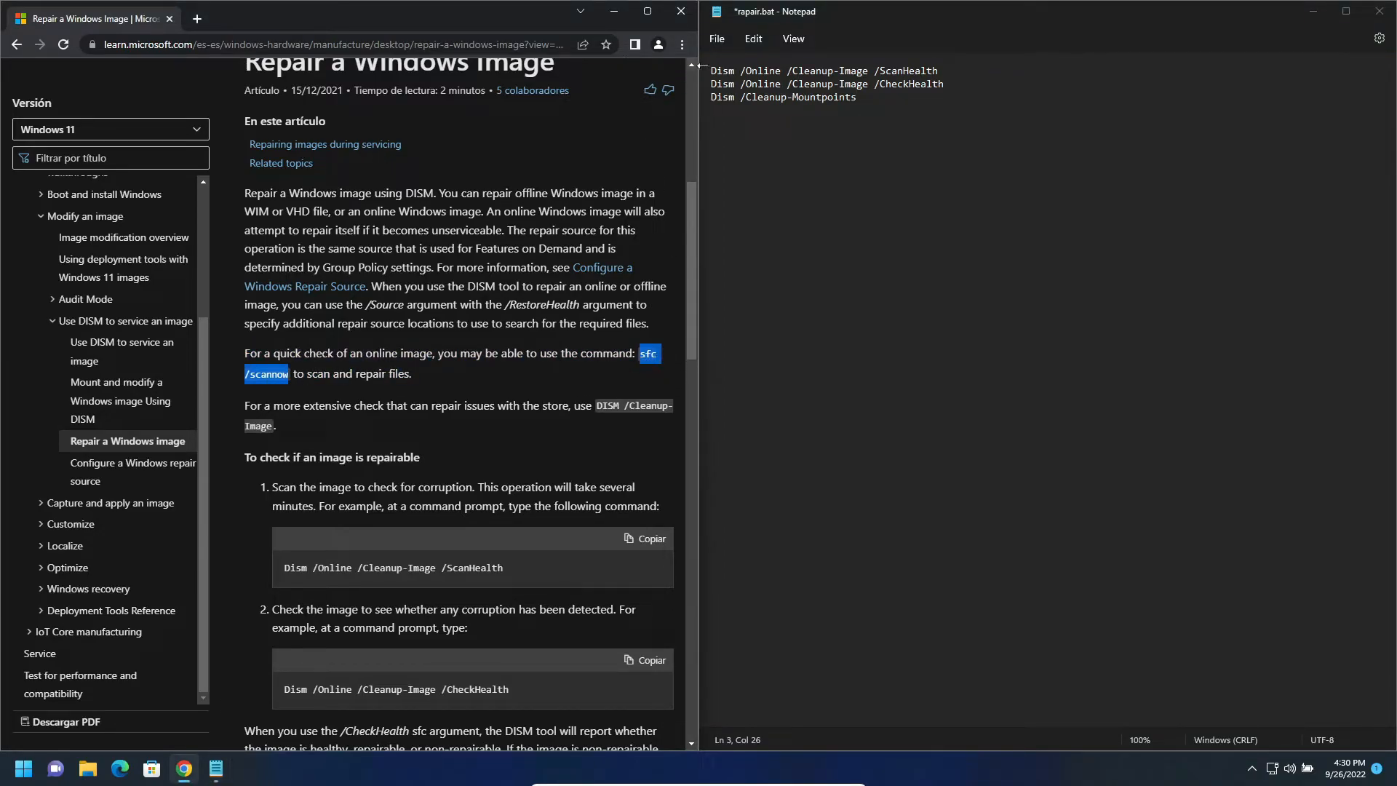
click(703, 65)
click(714, 68)
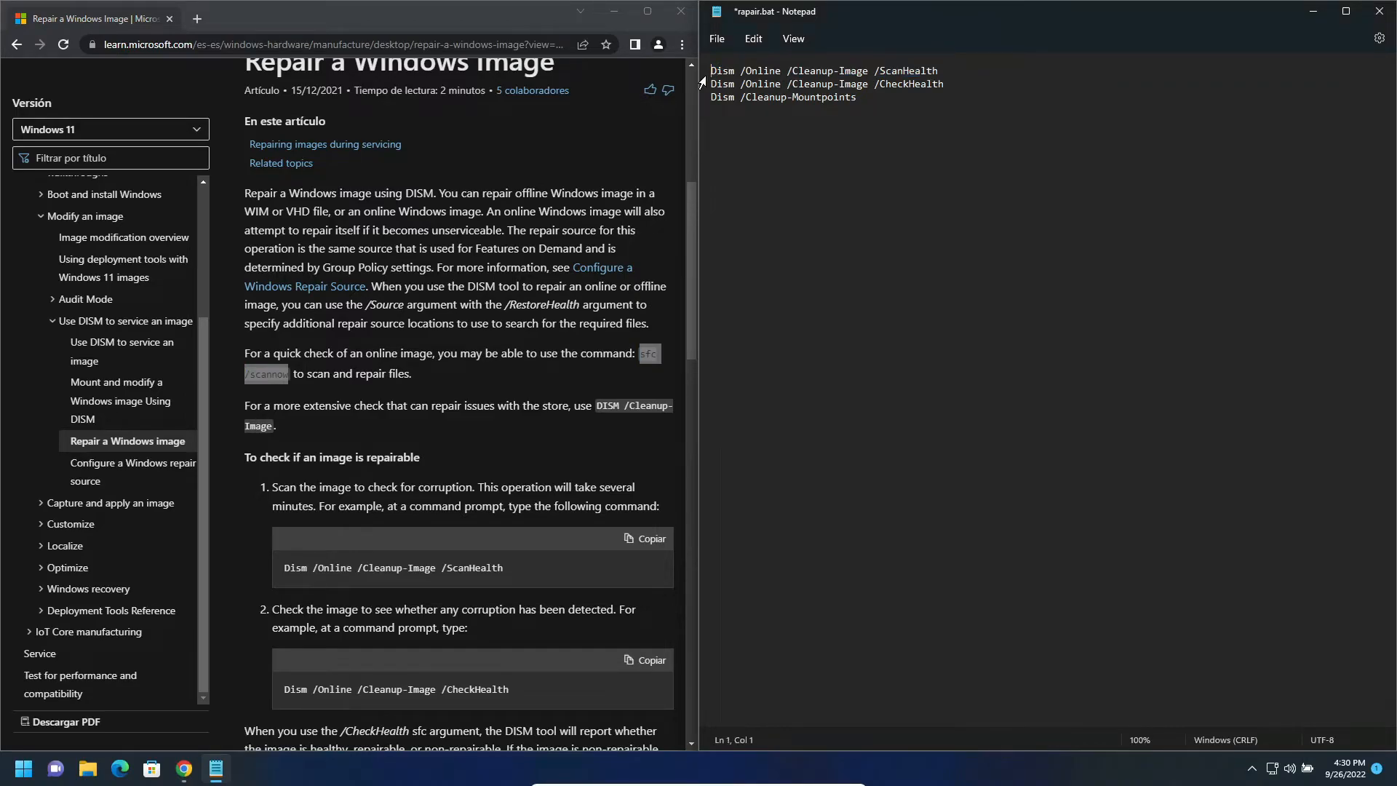
key(Return)
key(Up)
key(ctrl+v)
click(717, 39)
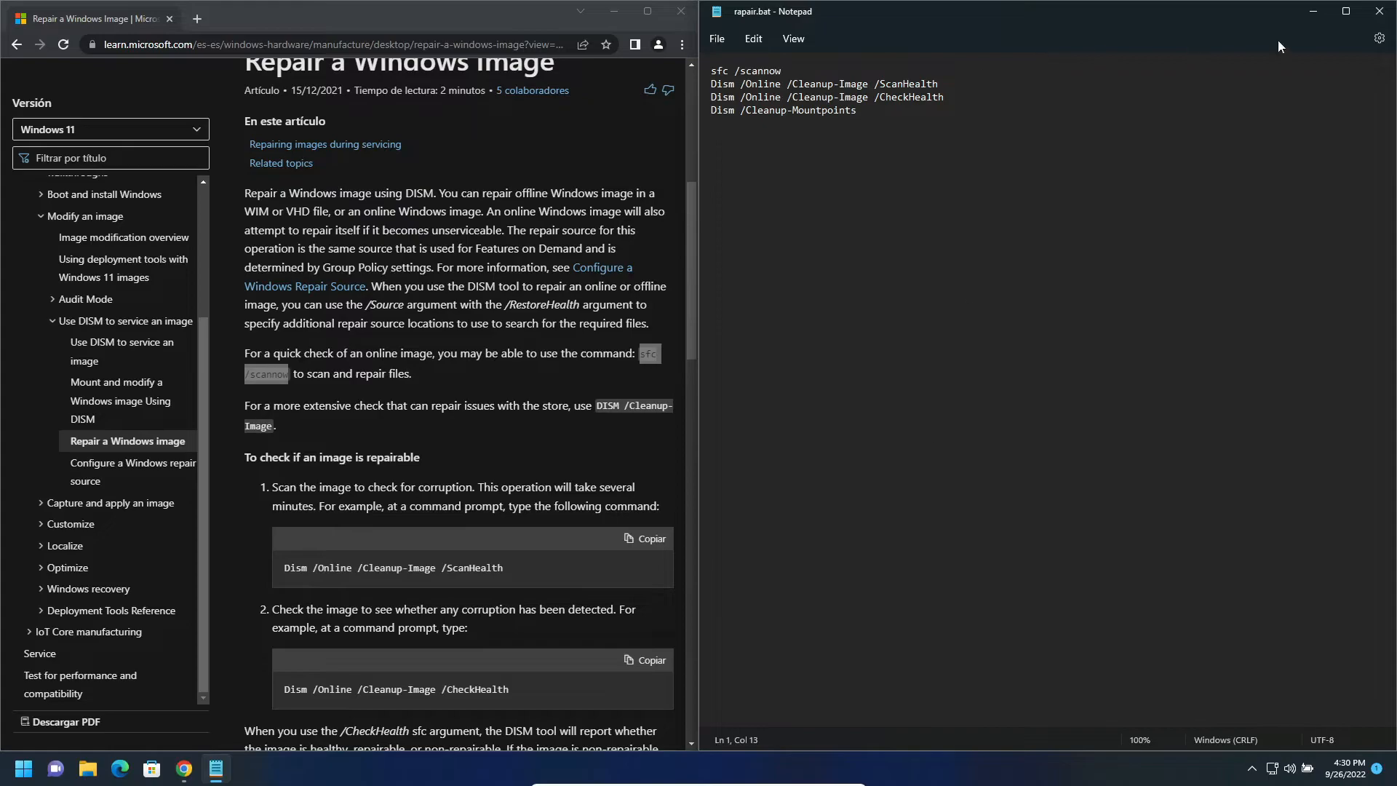
- Minimize the Notepad and browser windows to get back to the desktop
click(1313, 12)
click(613, 11)
drag(1130, 191, 1034, 309)
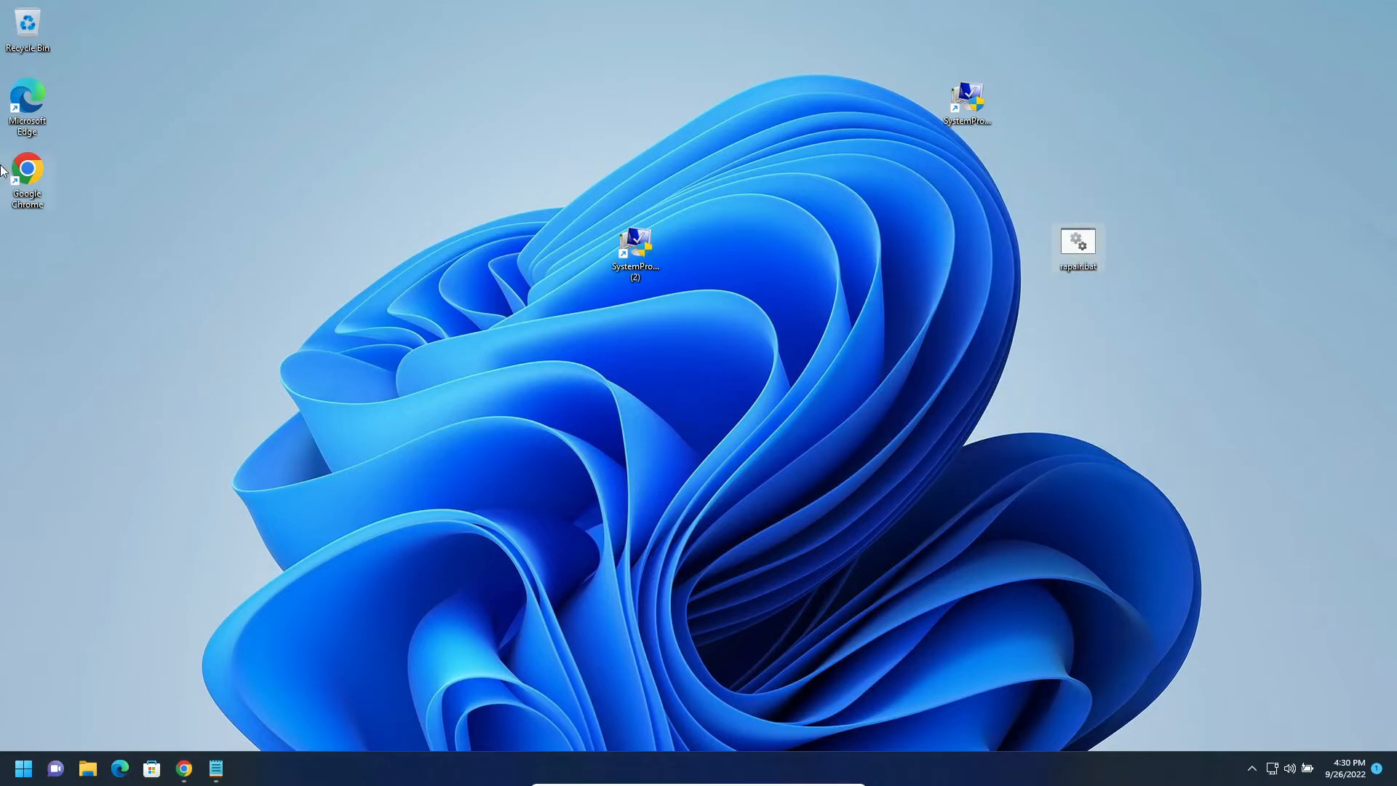
- Check in File Explorer's show options whether file name extensions are enabled, and close the window
click(88, 769)
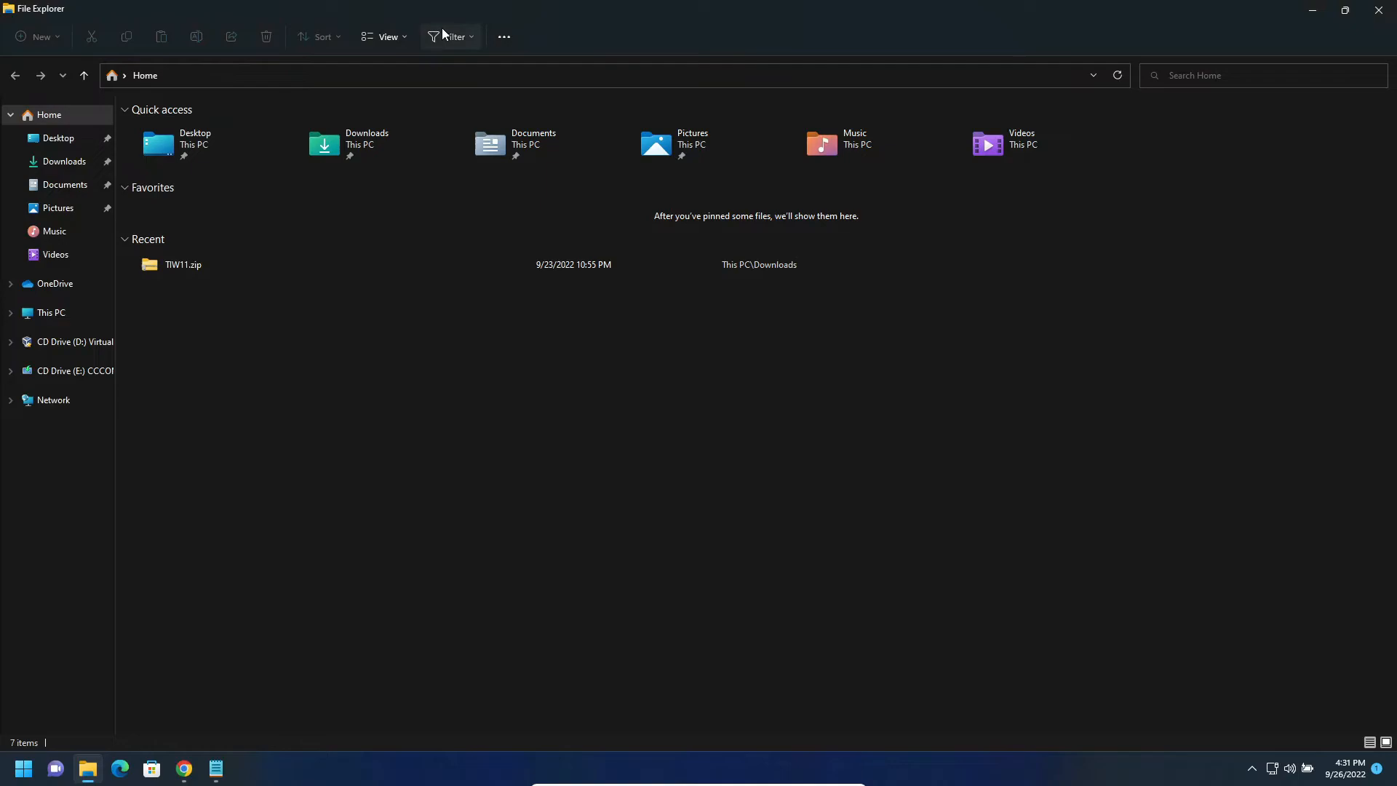
click(443, 30)
click(499, 35)
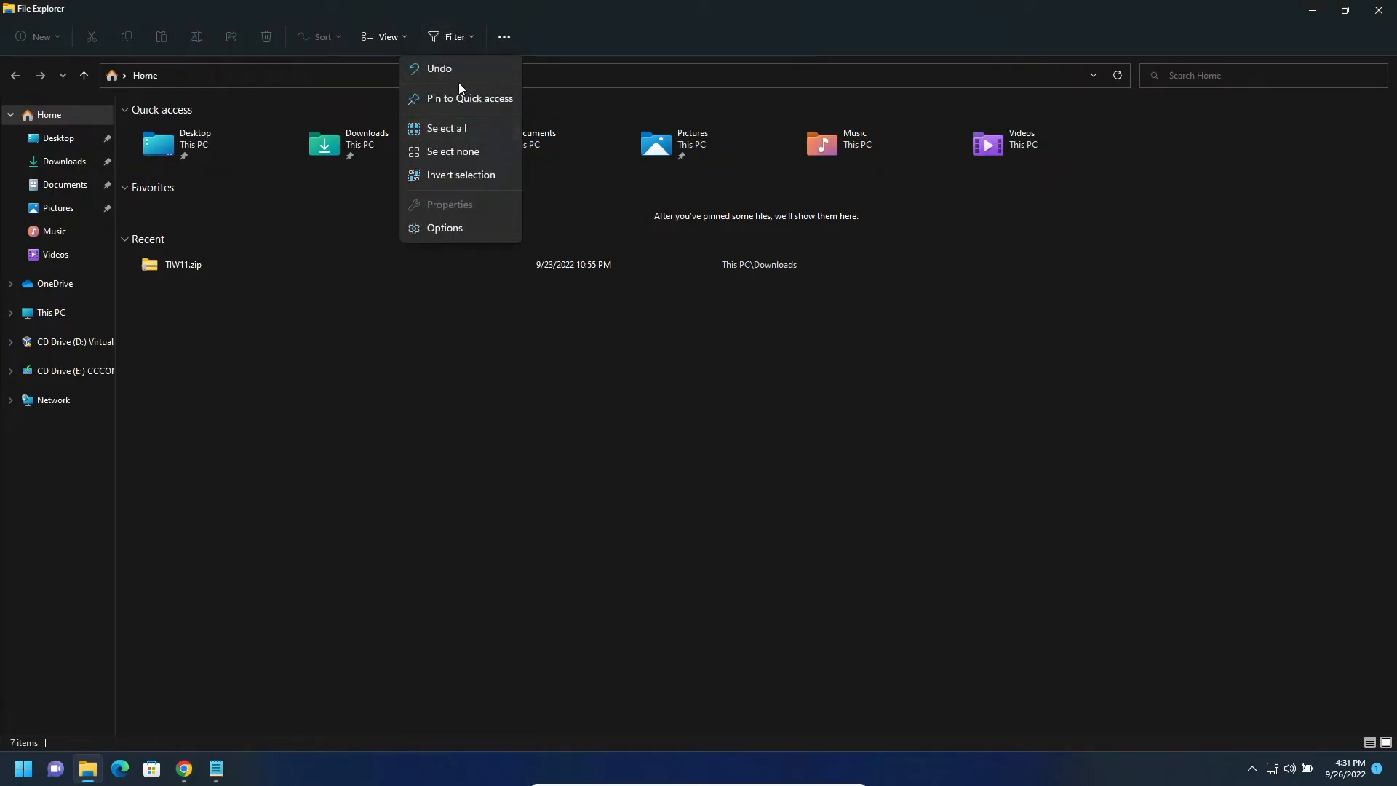
click(375, 40)
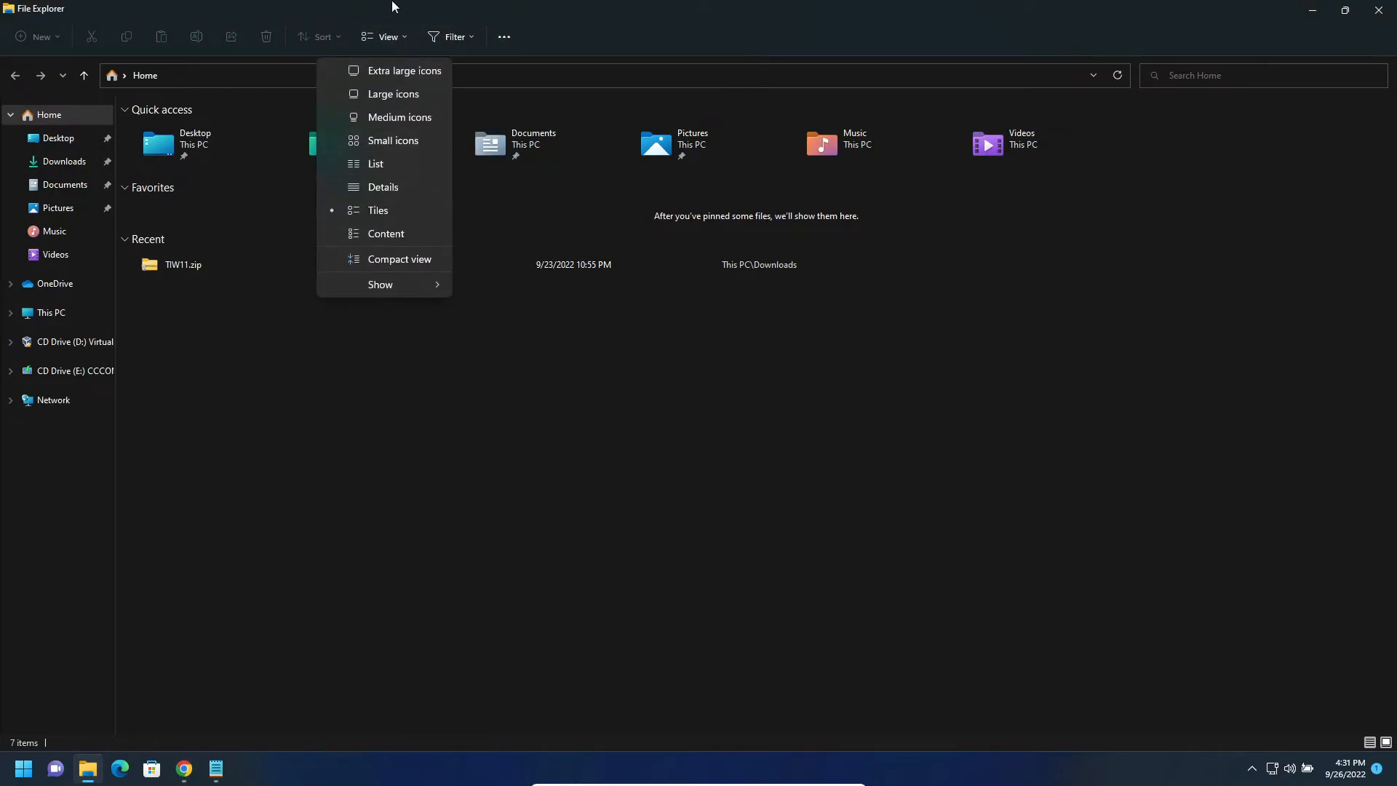
click(380, 38)
click(380, 37)
mouse_move(394, 283)
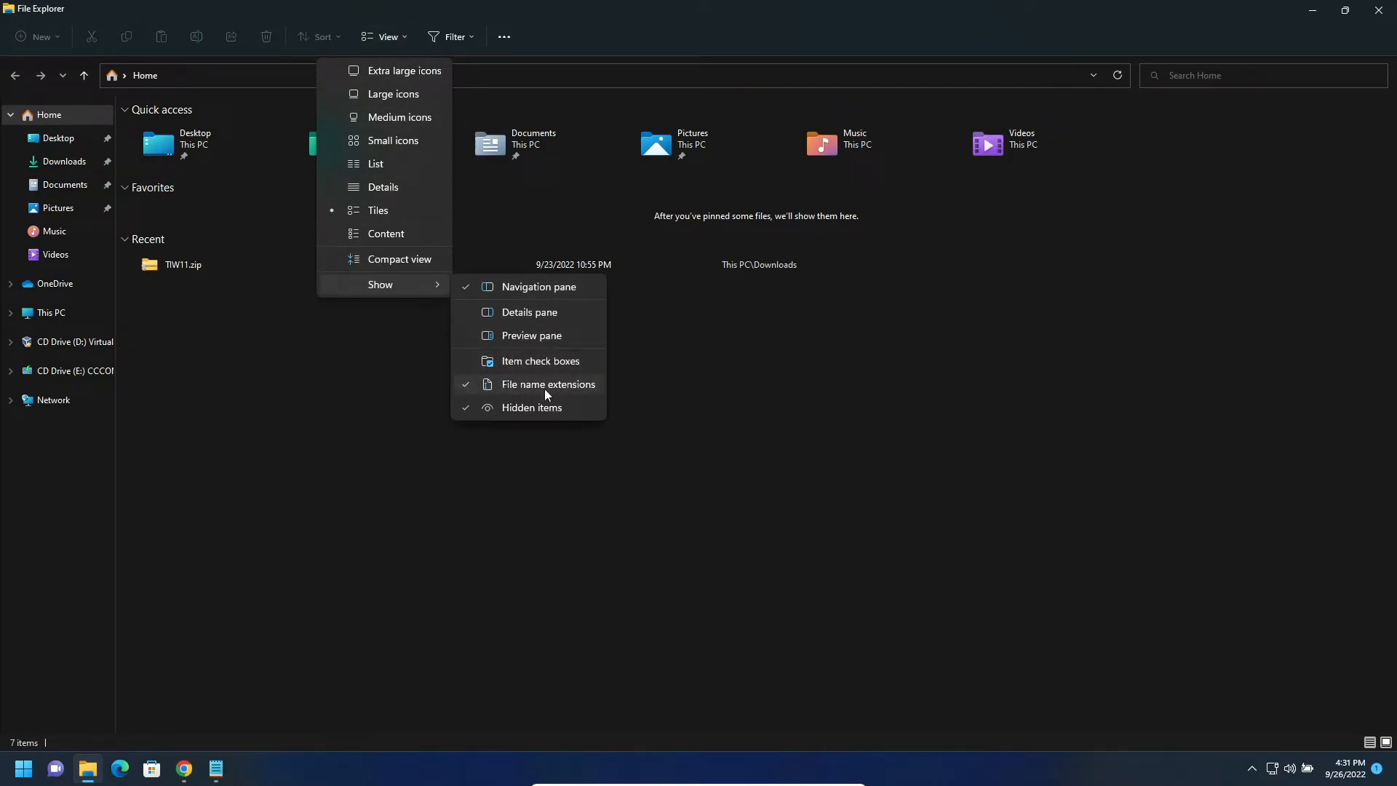
click(731, 498)
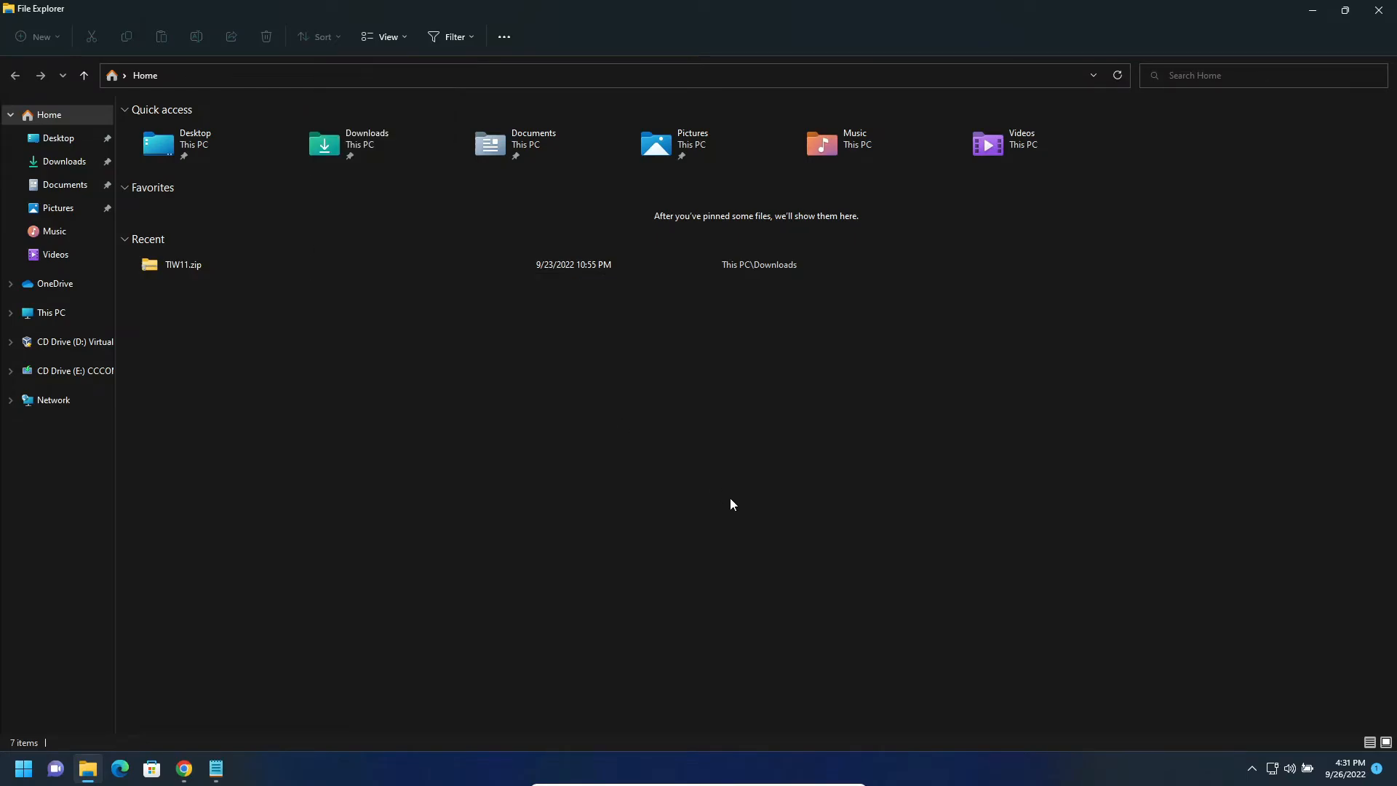
click(1380, 9)
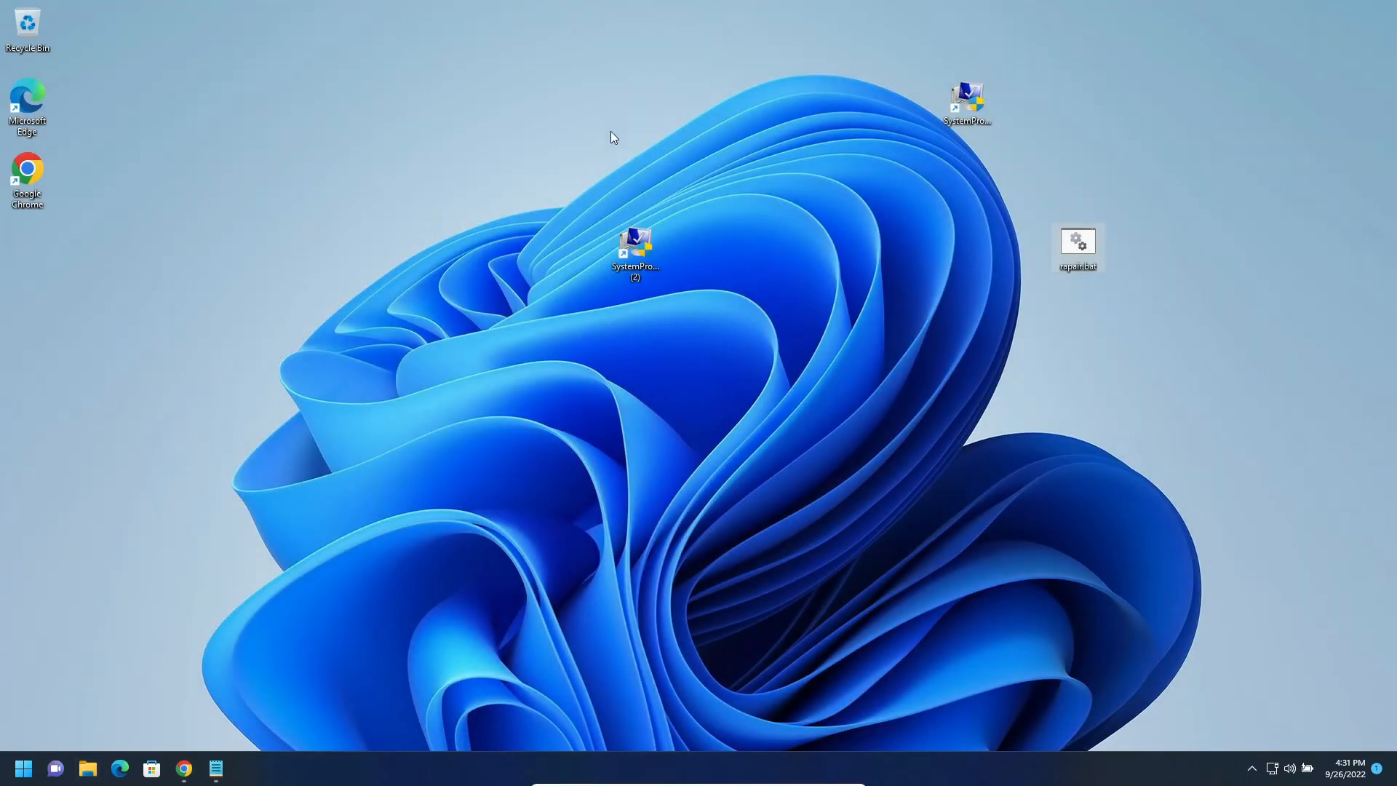
right_click(1066, 251)
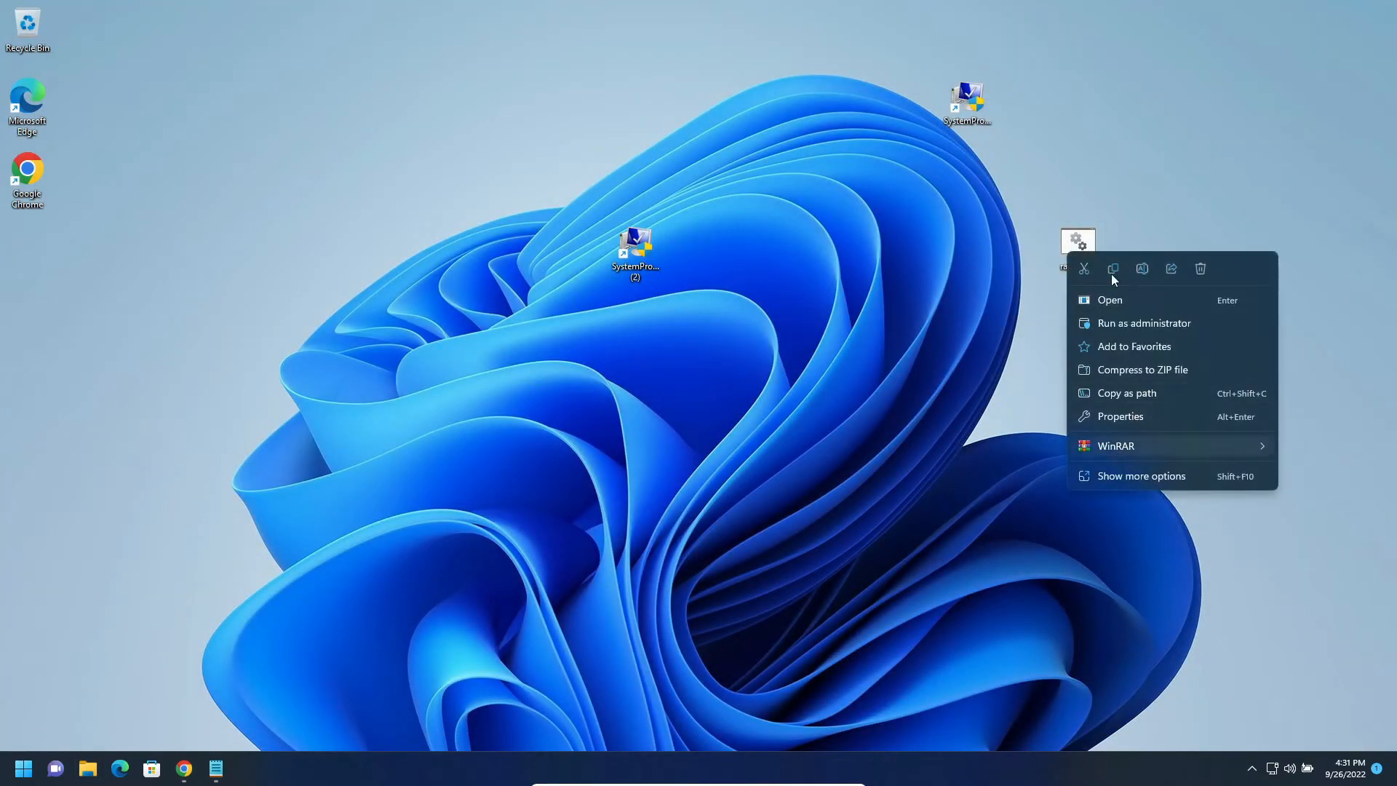
click(1142, 268)
drag(1090, 267, 1111, 263)
click(1098, 267)
click(1117, 288)
right_click(1080, 267)
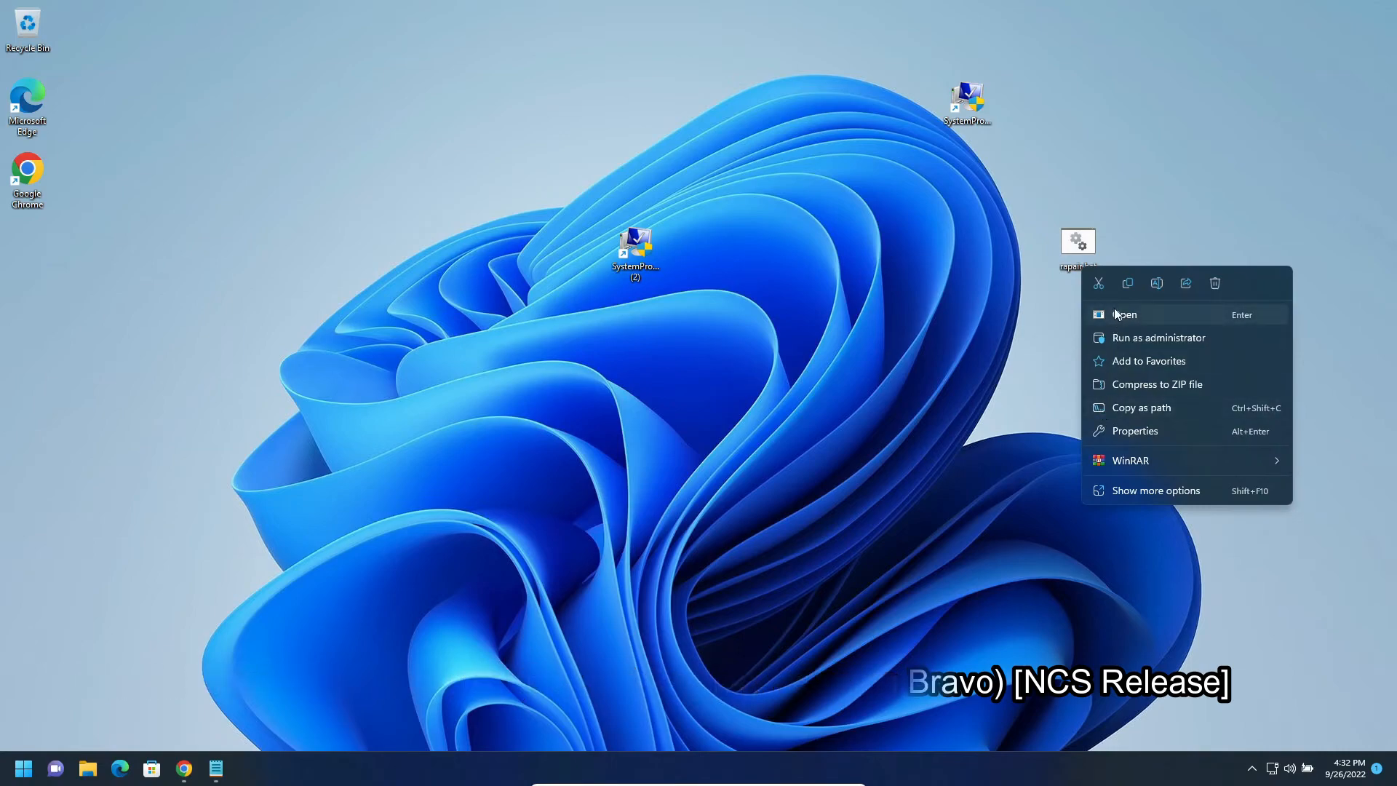
click(1121, 486)
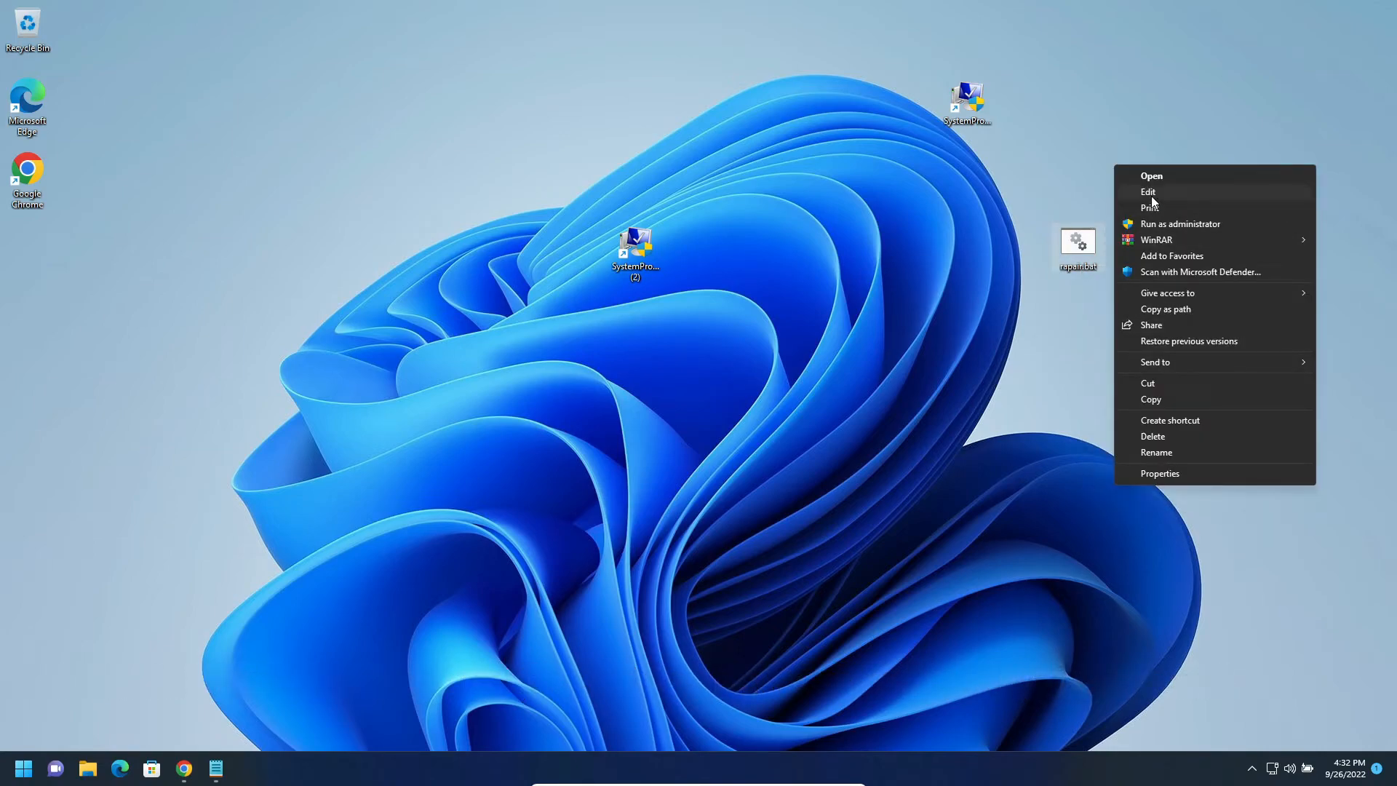
click(1153, 193)
click(1045, 30)
- Run the desktop file rapair.bat as administrator and approve the elevation request
right_click(1080, 245)
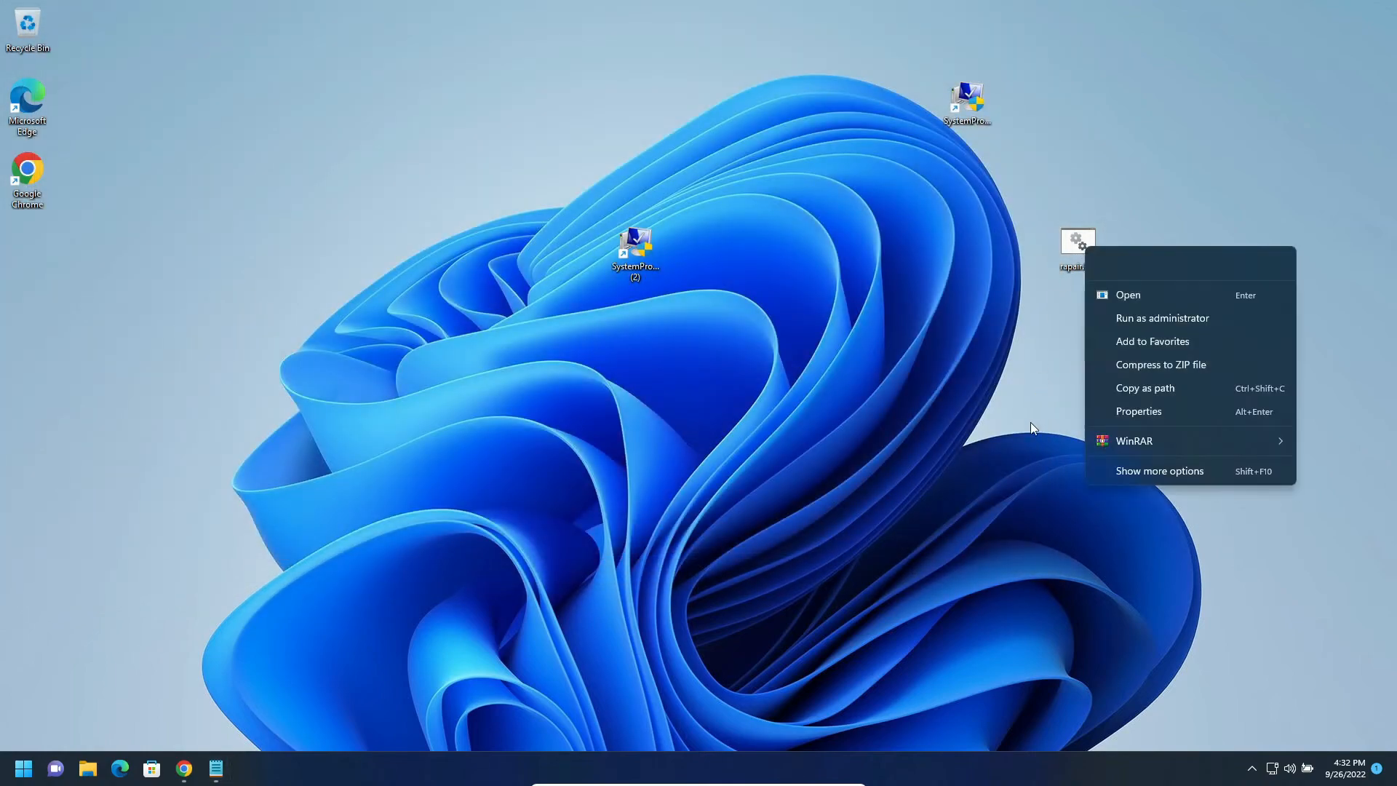
click(1108, 469)
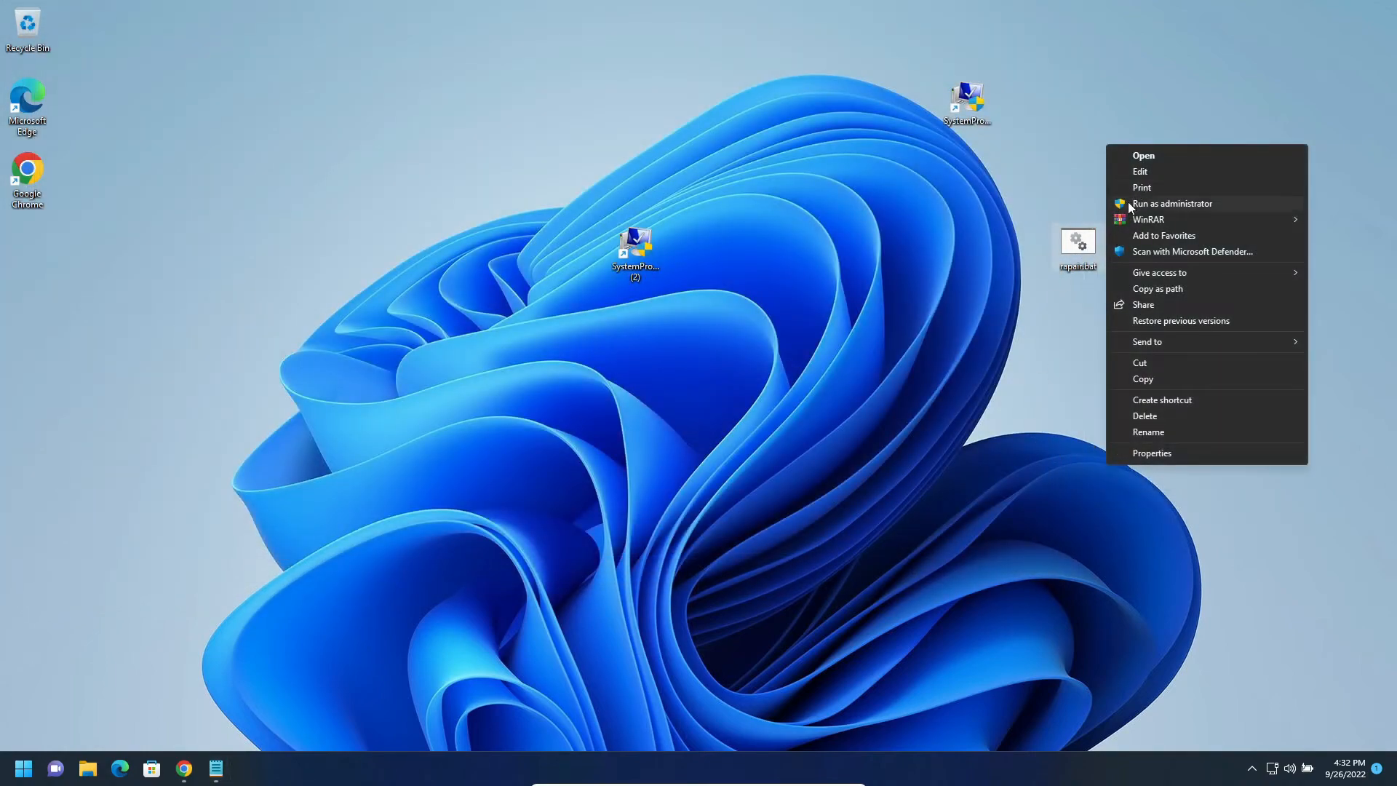
click(1131, 208)
key(alt+y)
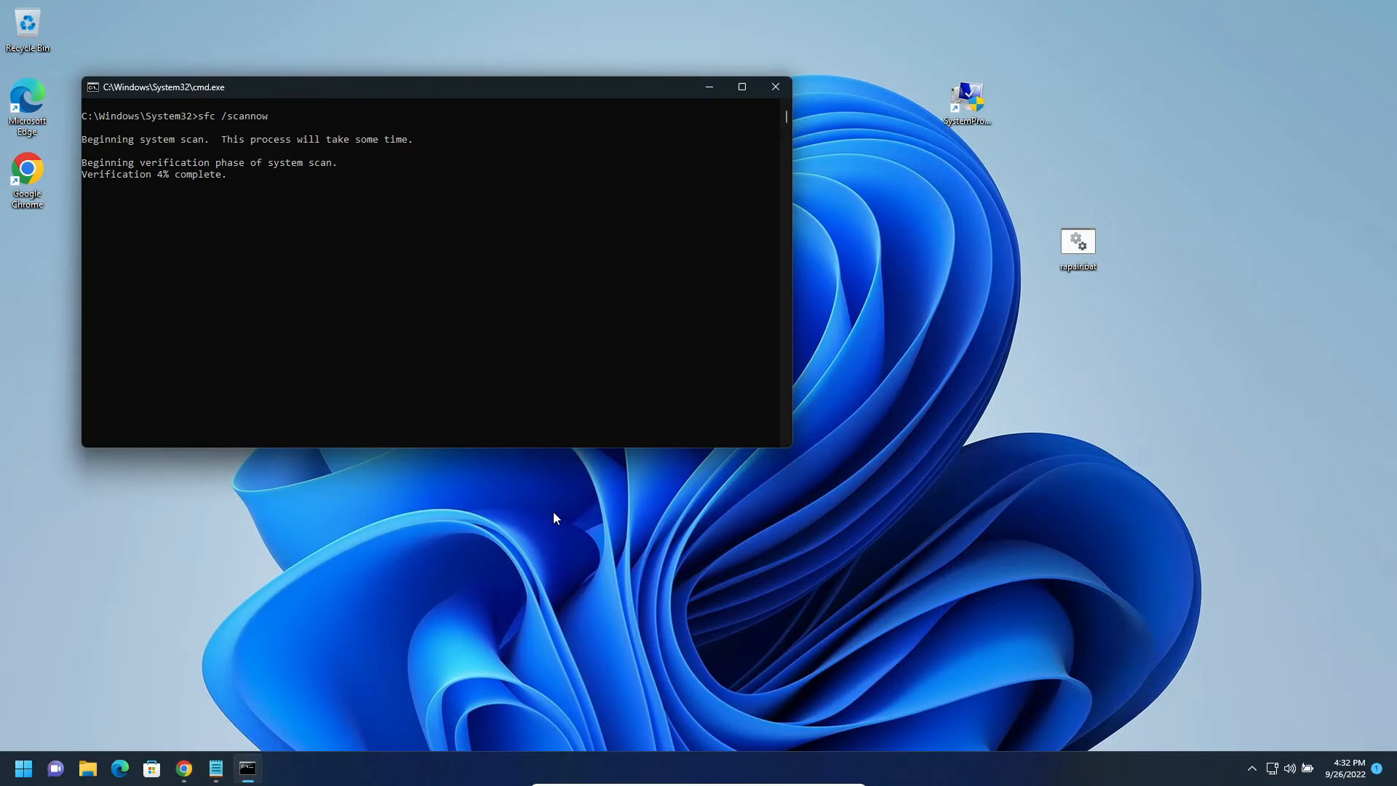
- Review the article's repair commands and recommended content in the browser, and return to the running system scan
click(183, 768)
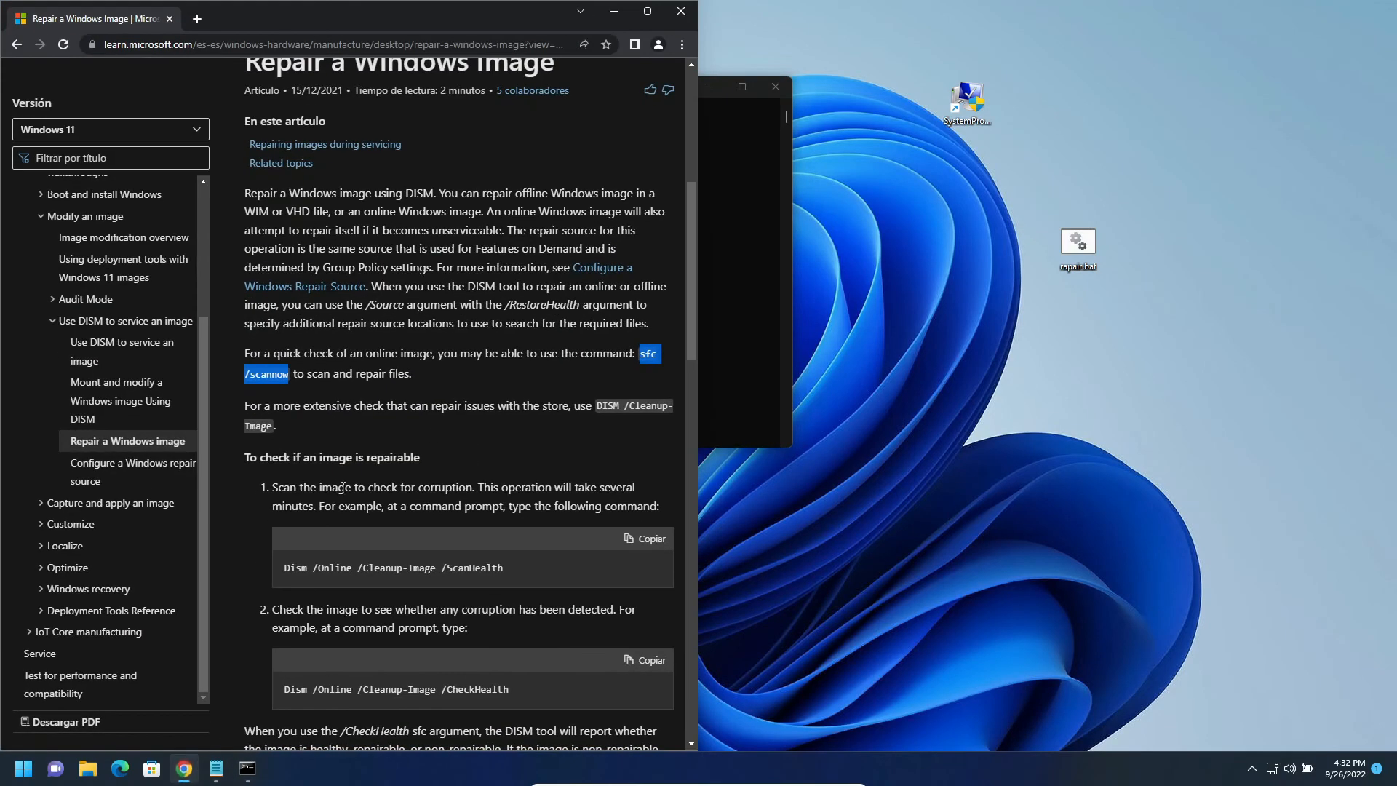
scroll(404, 498, down, 3)
scroll(346, 373, down, 15)
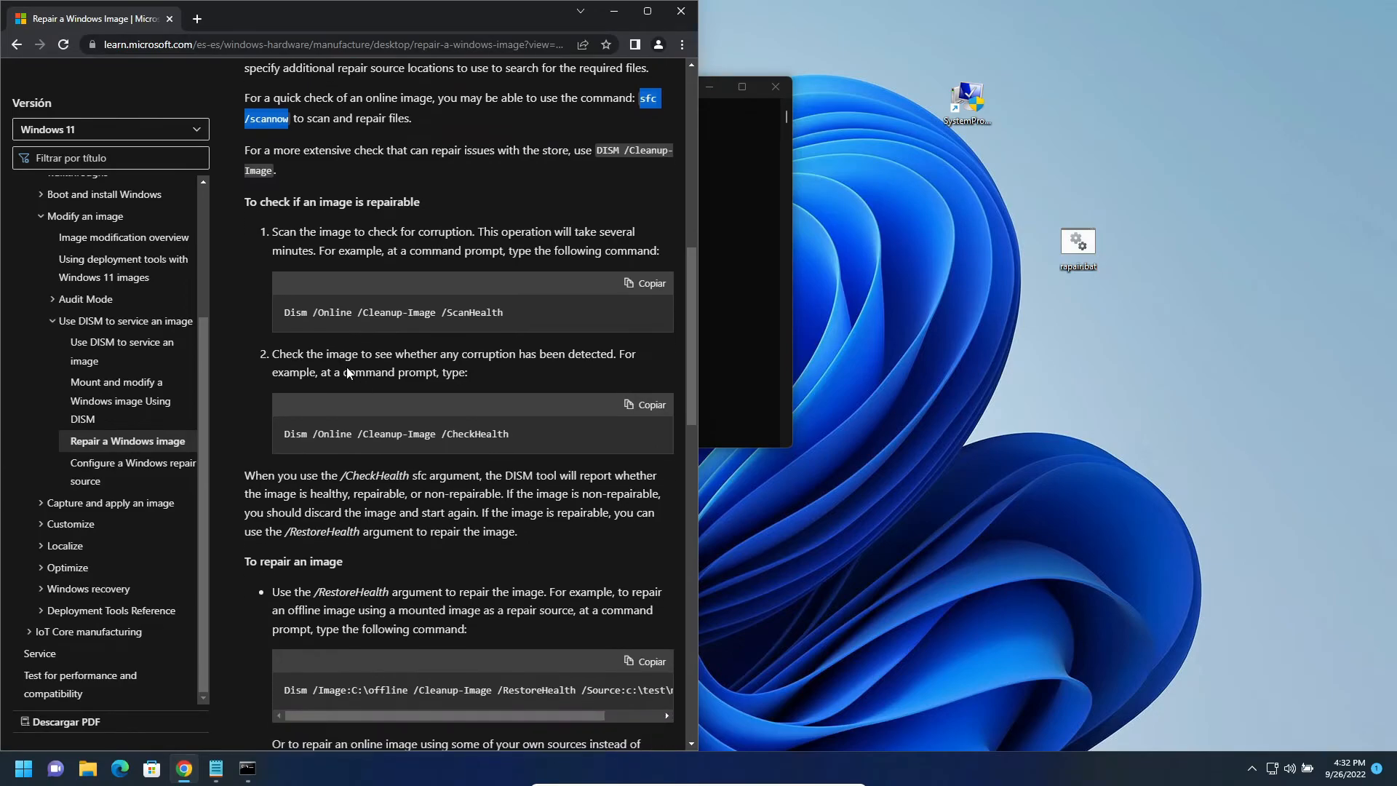
scroll(346, 372, up, 7)
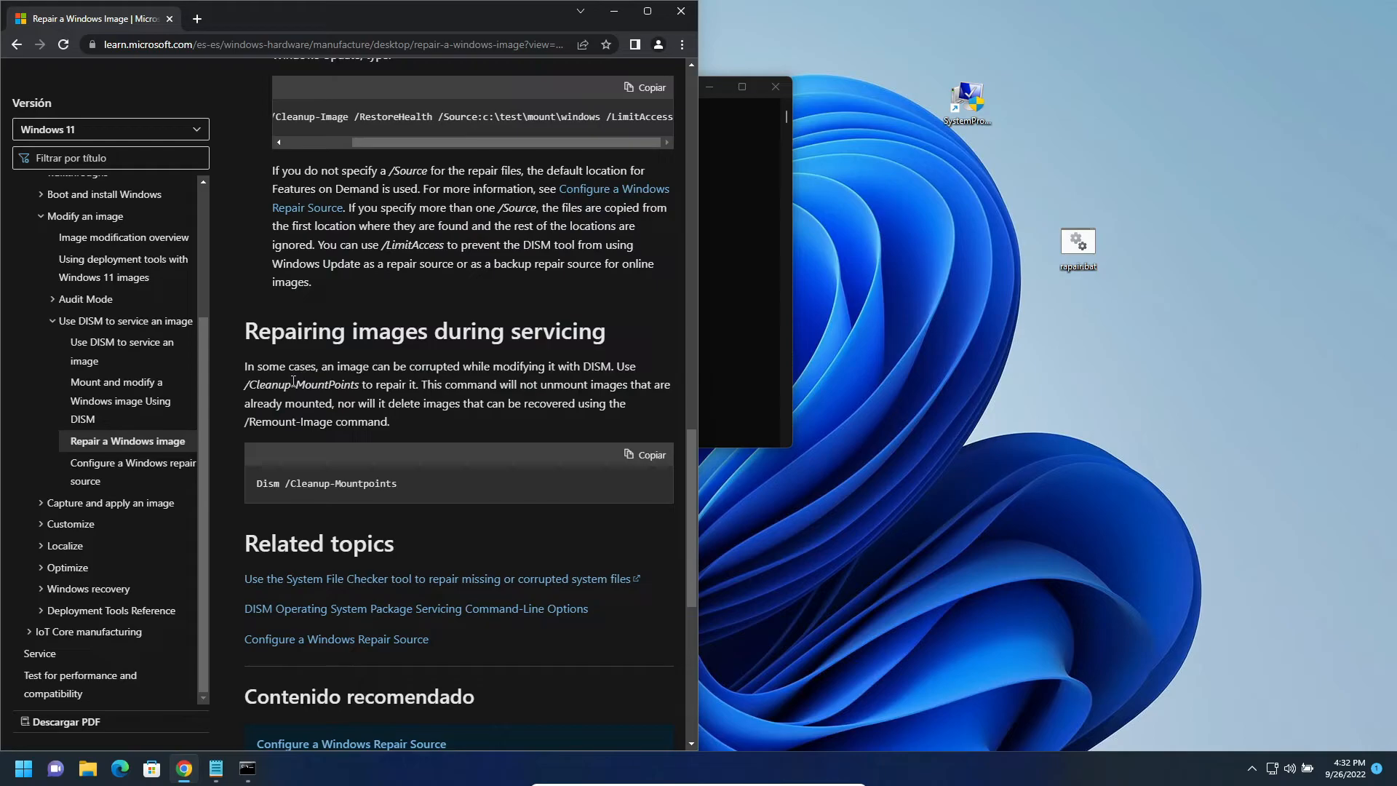
scroll(323, 371, down, 8)
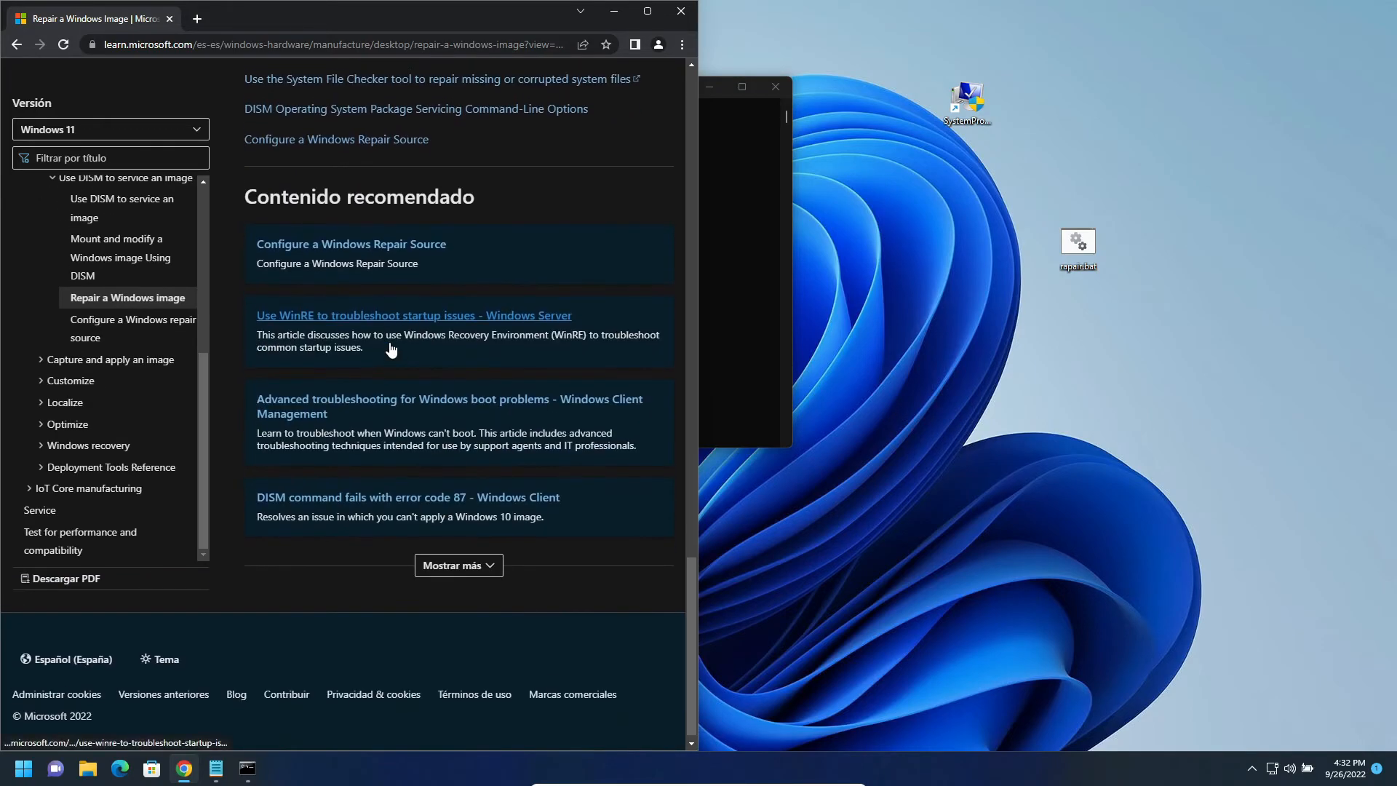
scroll(364, 357, up, 7)
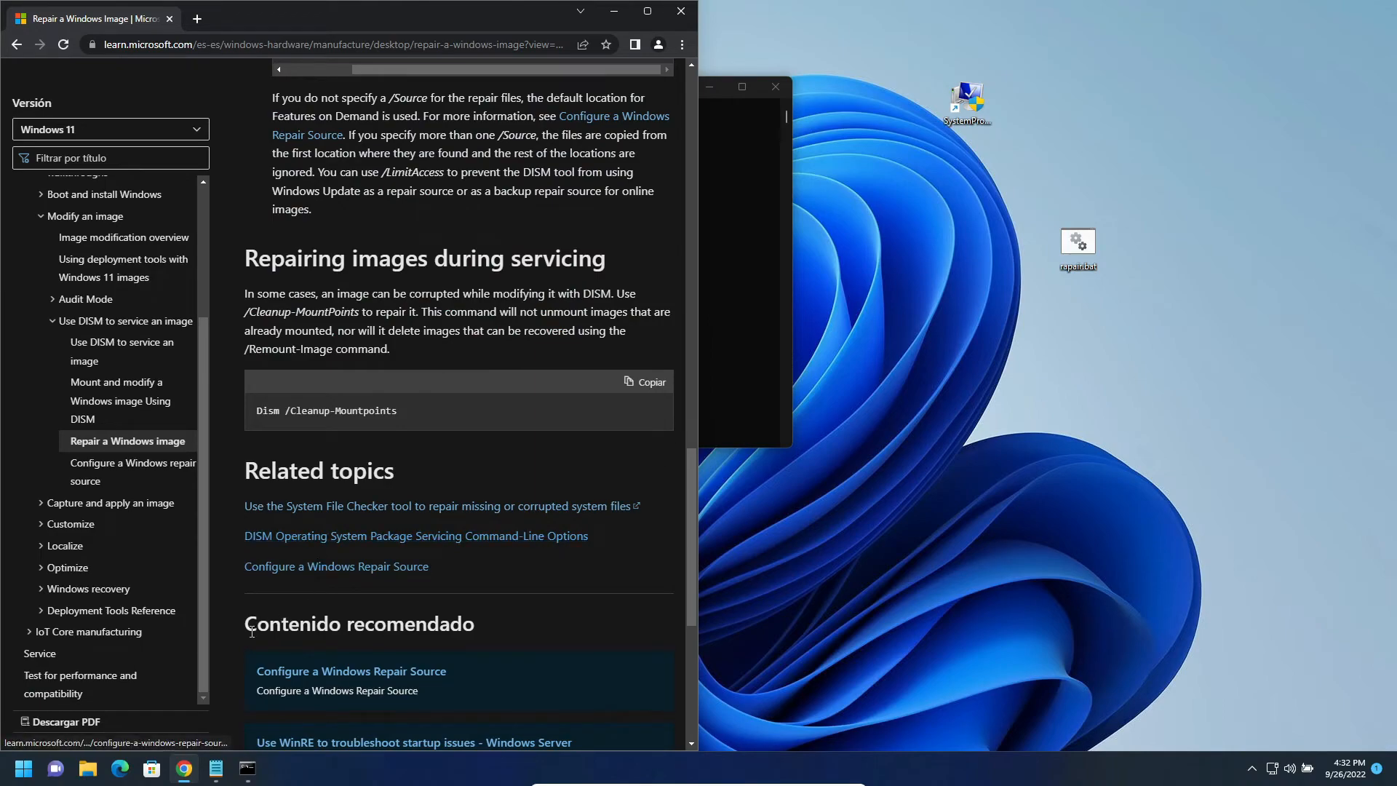
scroll(309, 652, up, 1)
scroll(309, 650, down, 6)
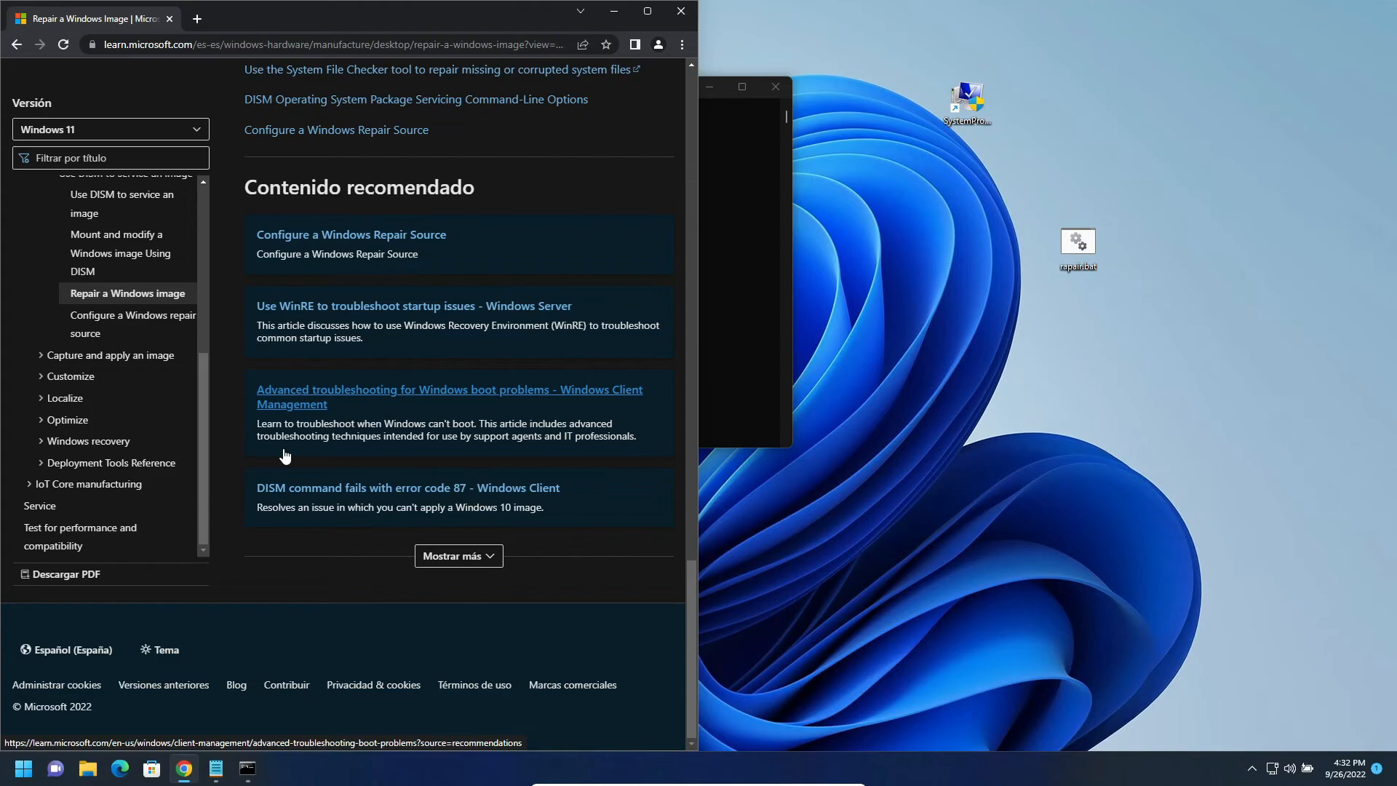
click(744, 173)
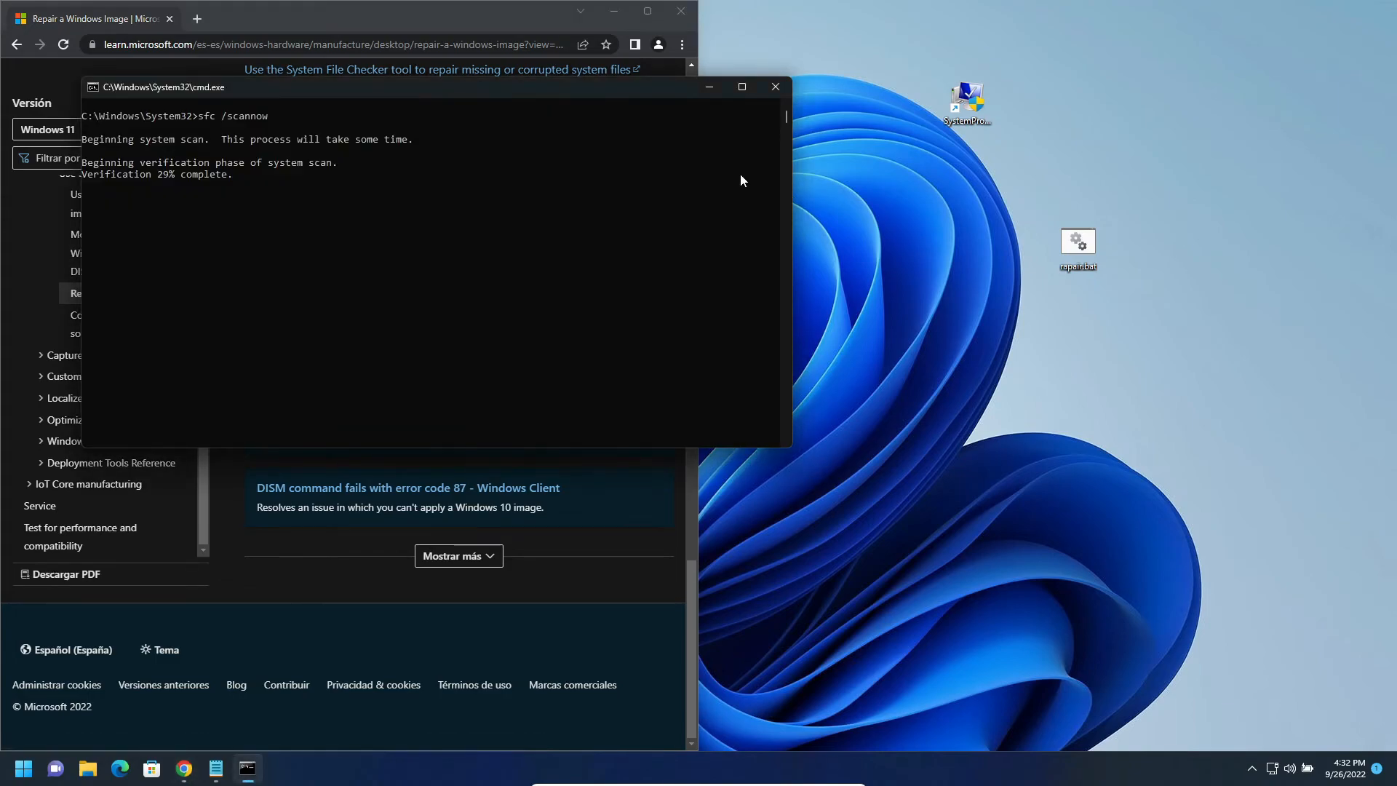
- Close the browser window with the article, leaving the scan's command window open
click(1252, 768)
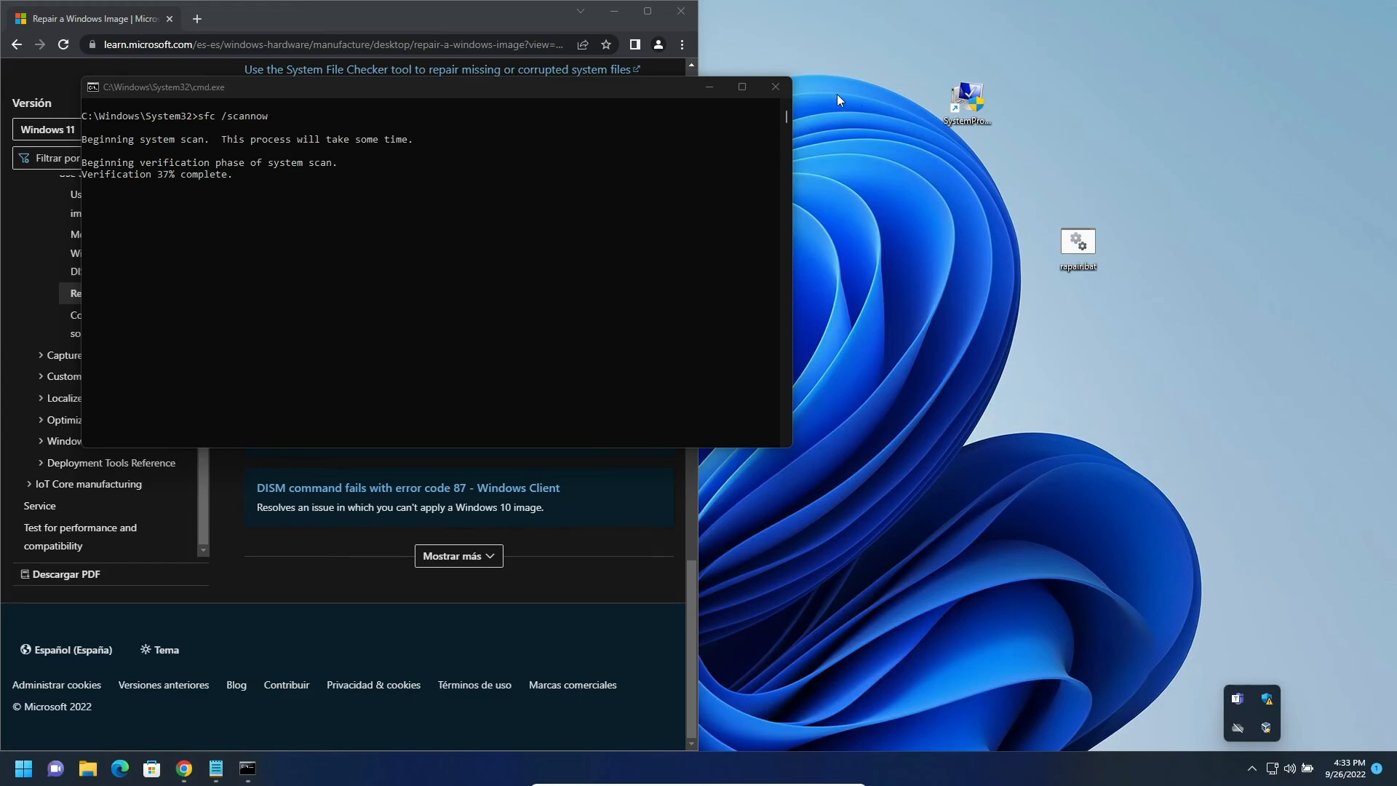
click(666, 28)
click(683, 17)
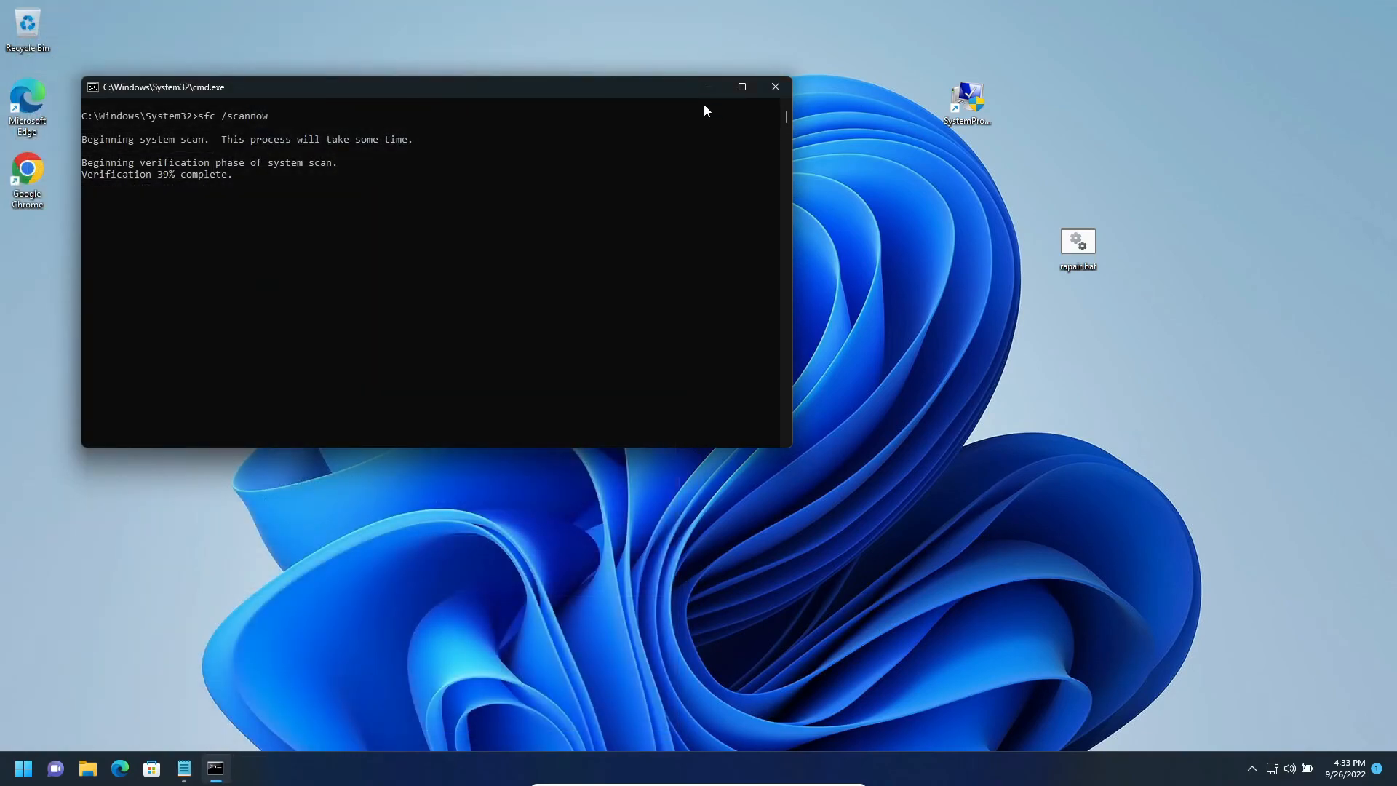
click(709, 86)
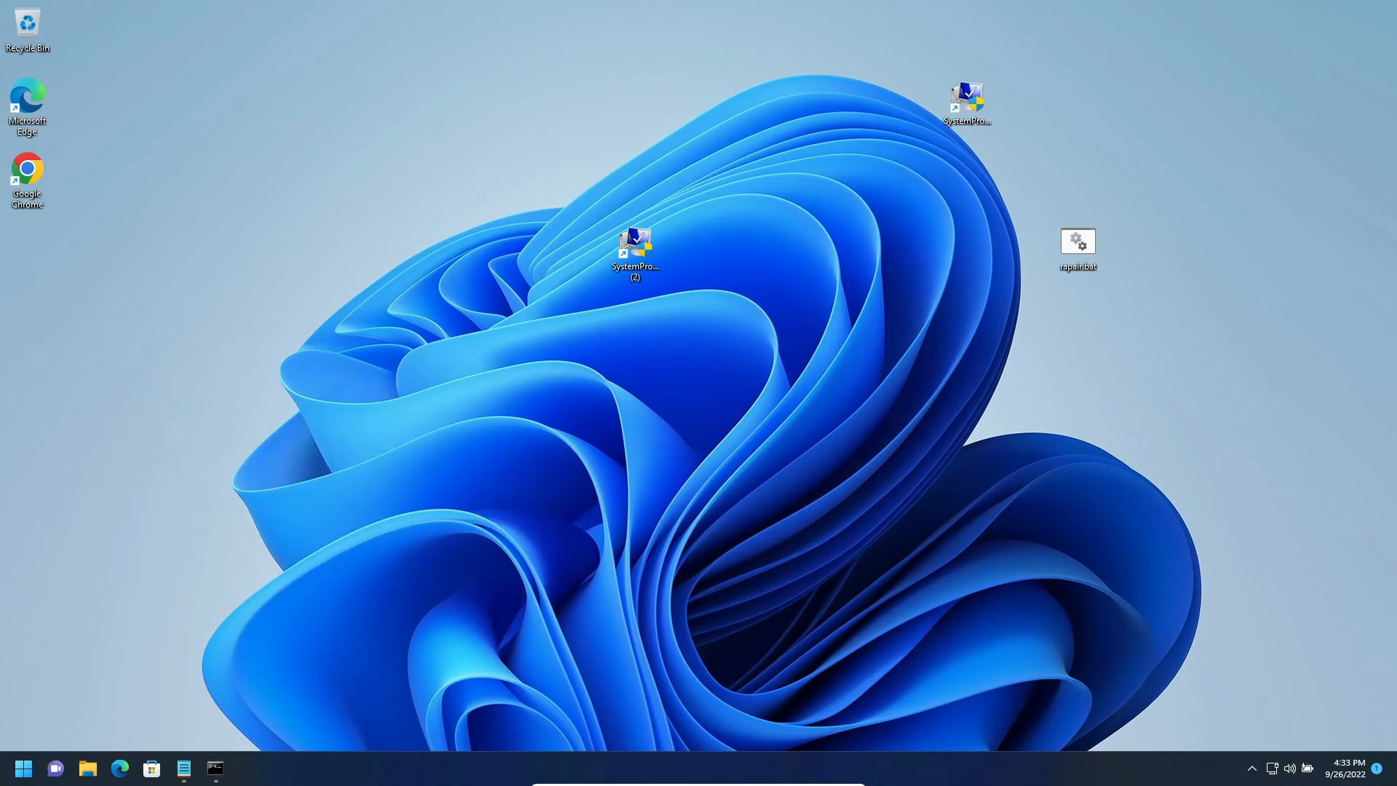
click(216, 767)
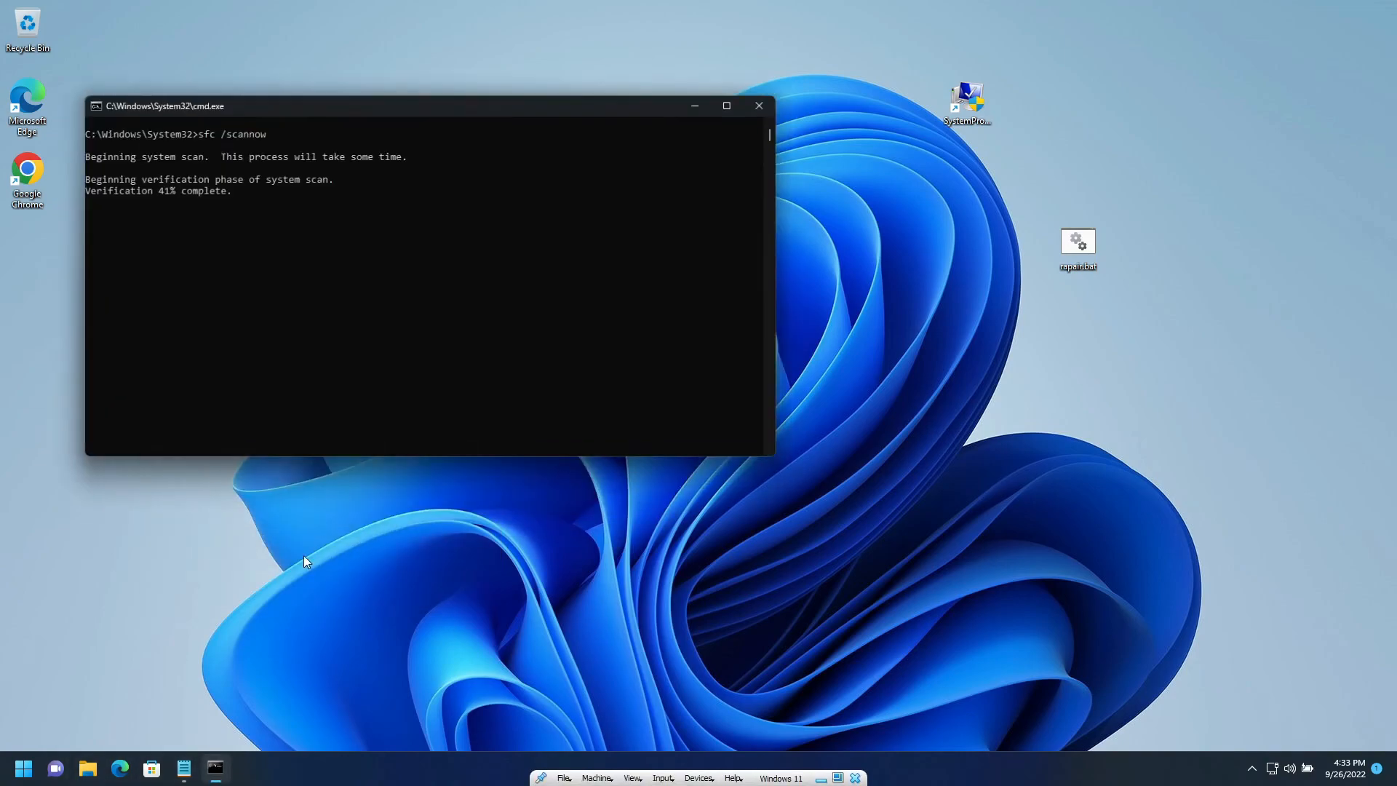
drag(108, 162, 514, 187)
click(515, 187)
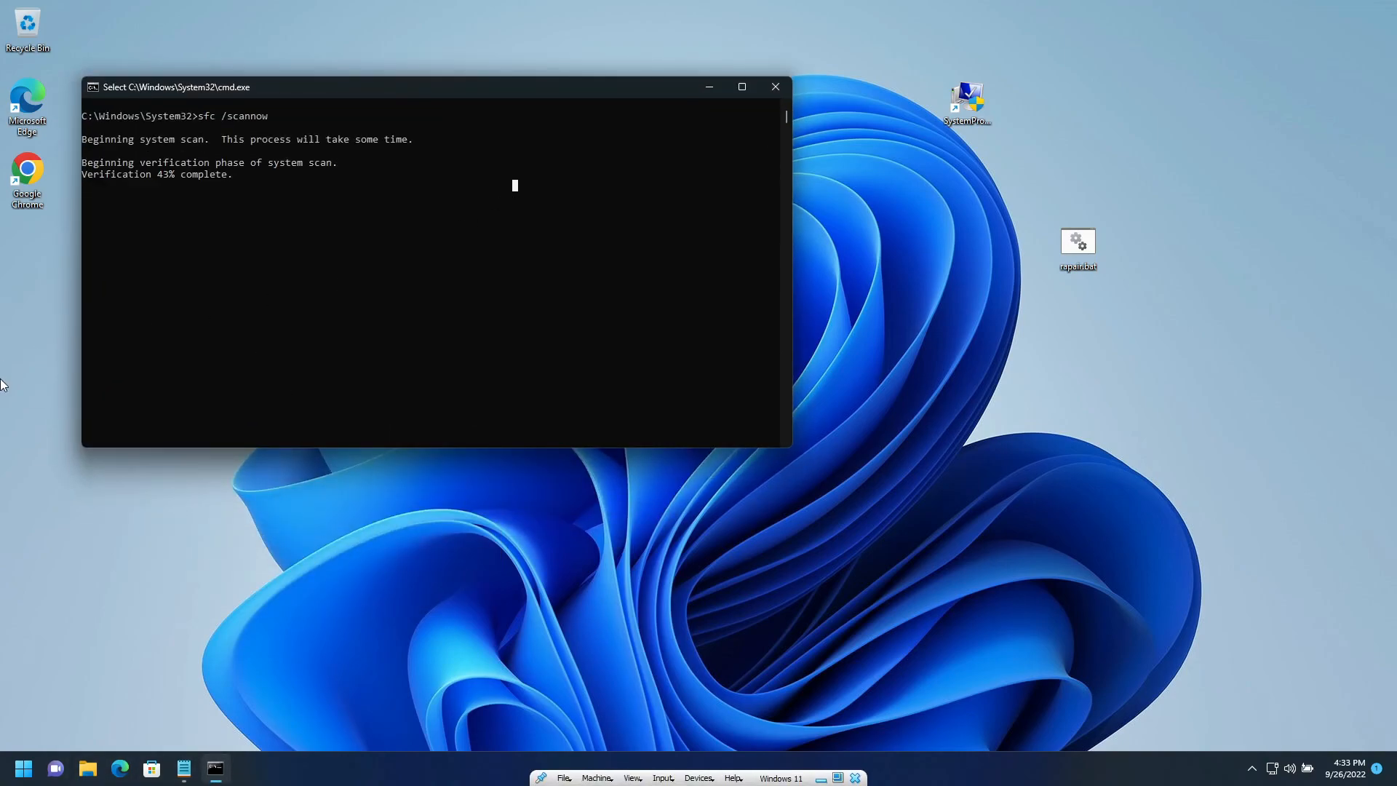
click(527, 362)
right_click(528, 362)
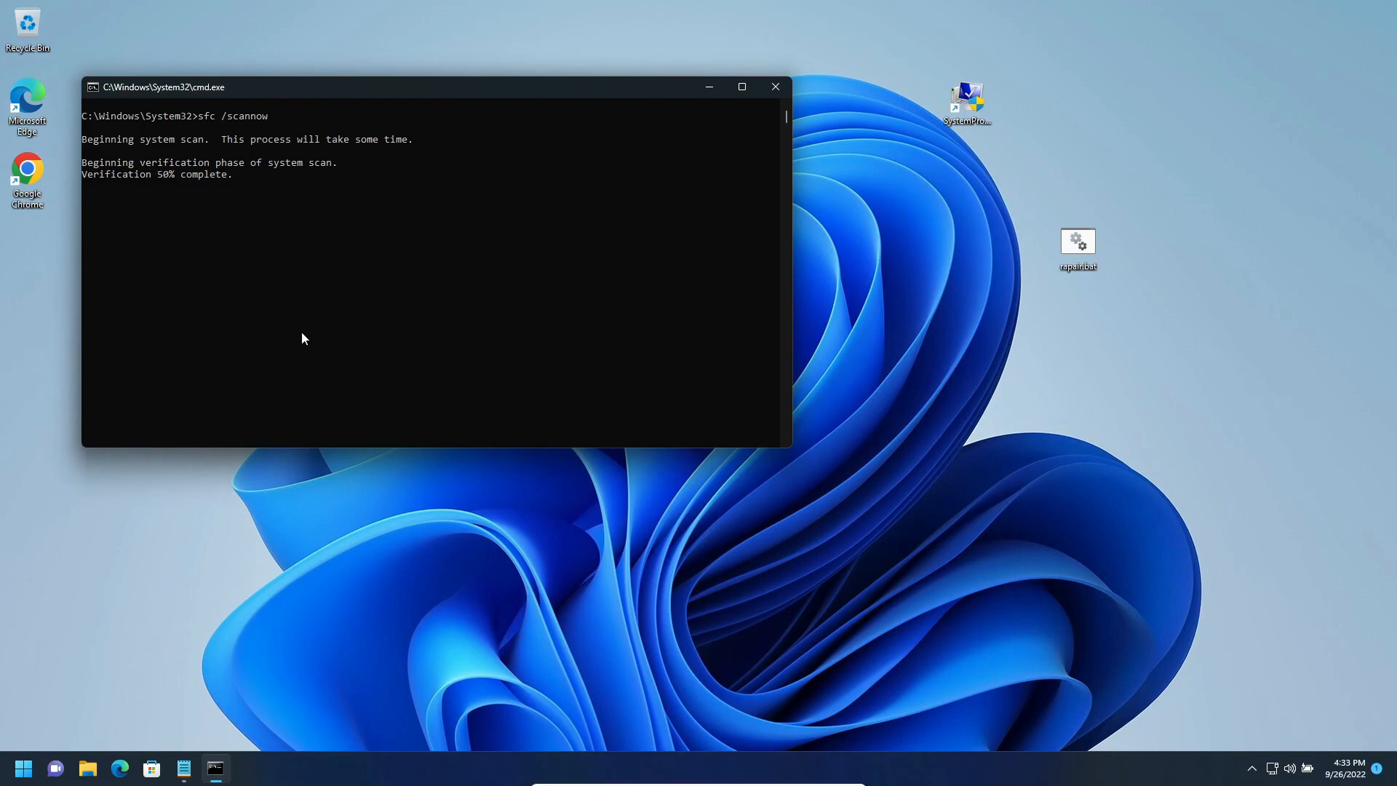
- Minimize the Windows 11 virtual machine window to return to the host desktop
mouse_move(662, 784)
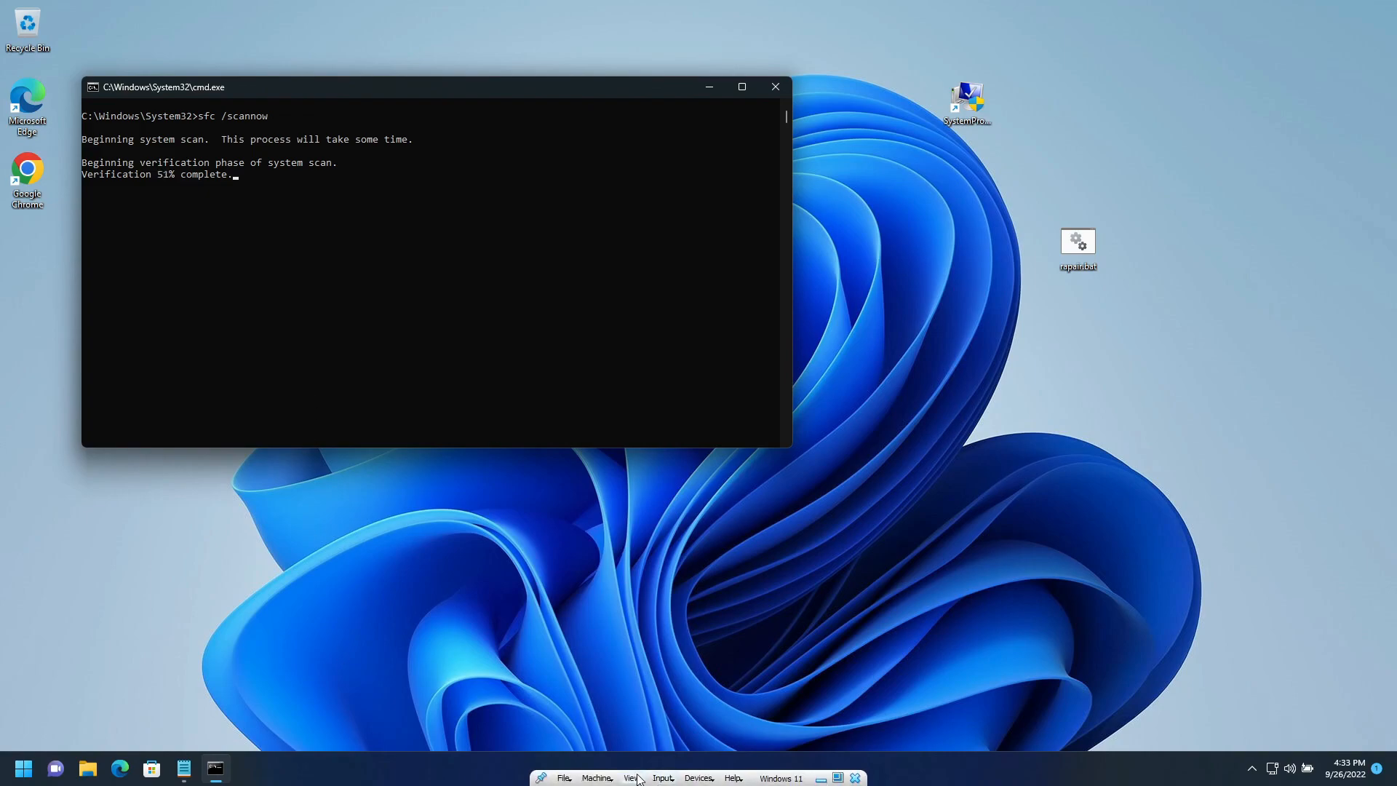
click(820, 778)
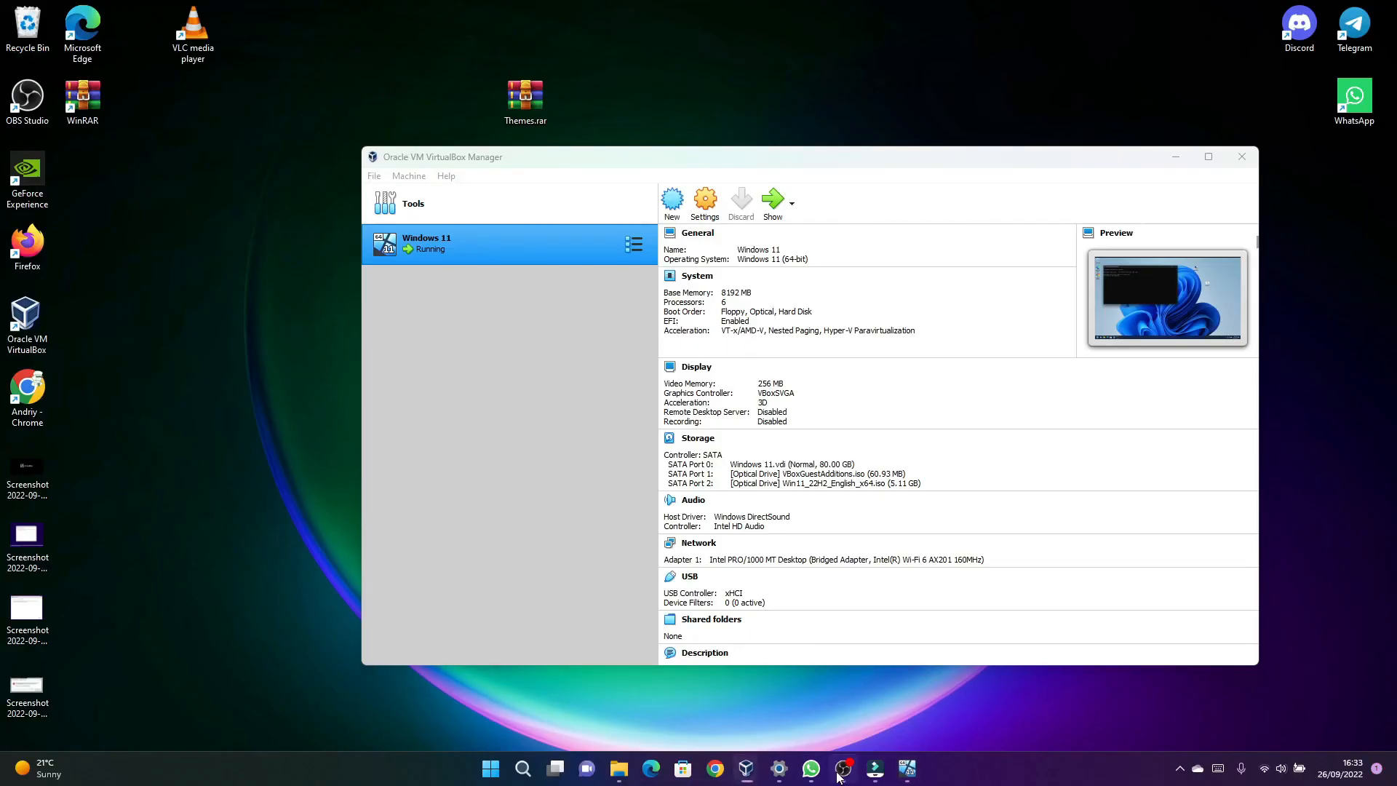